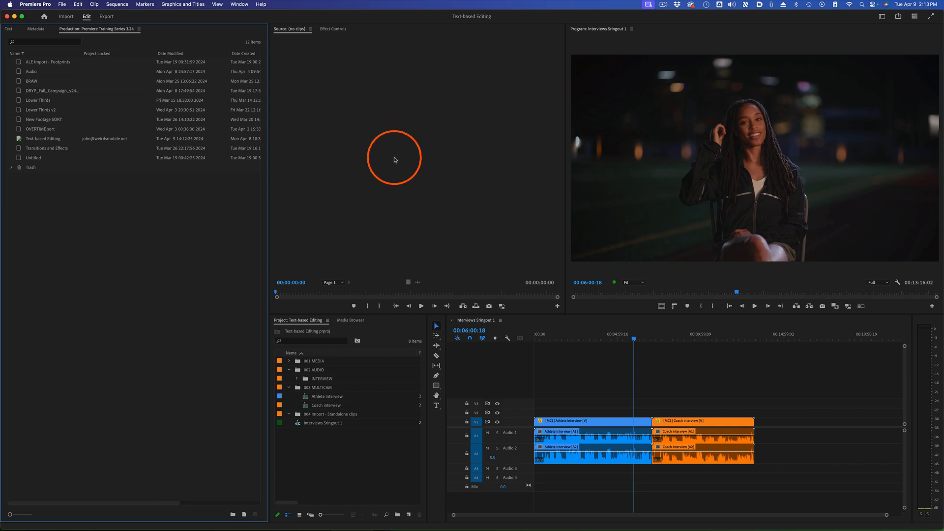
Enable automatic transcription of clips in the Transcription preferences
{"action": "left_click", "coordinate": [35, 5]}
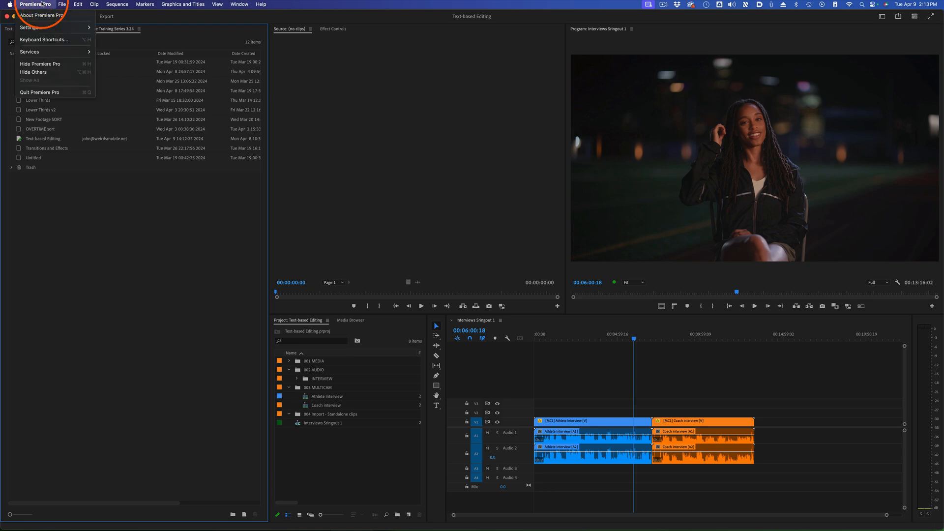
{"action": "mouse_move", "coordinate": [47, 29]}
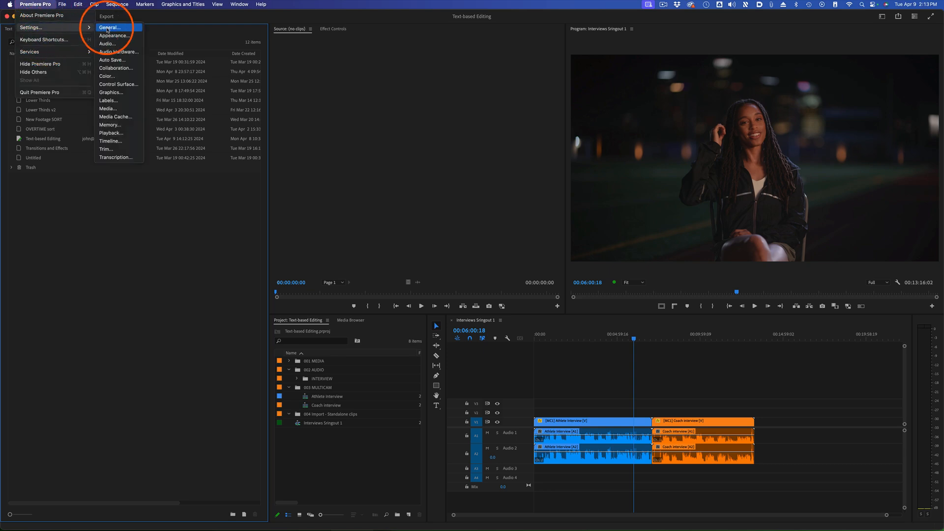
{"action": "left_click", "coordinate": [116, 157]}
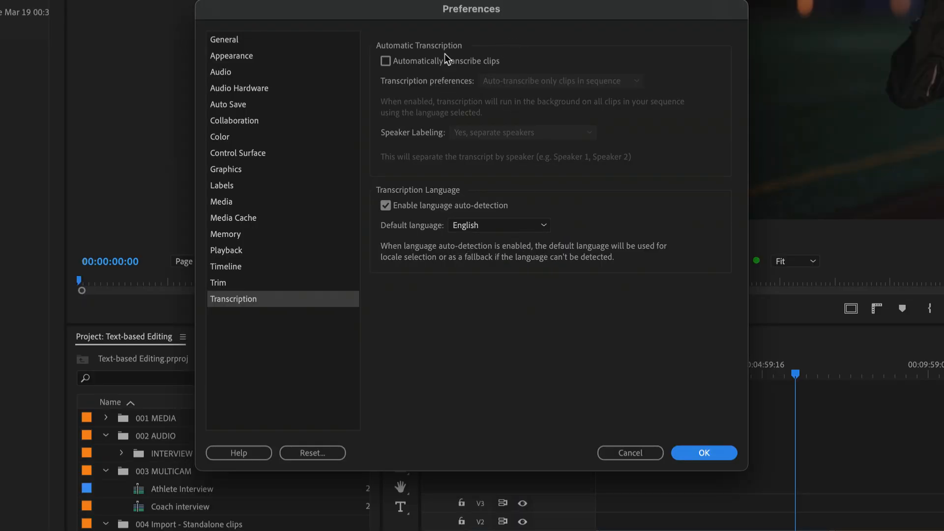
{"action": "left_click", "coordinate": [385, 61]}
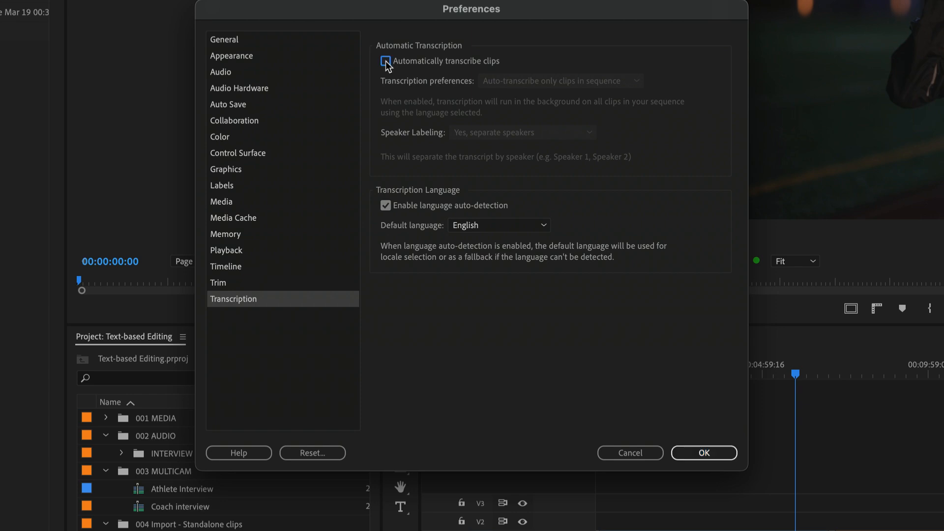
Review the available choices for transcription preferences, speaker labeling and default transcription language without changing them
{"action": "left_click", "coordinate": [616, 82]}
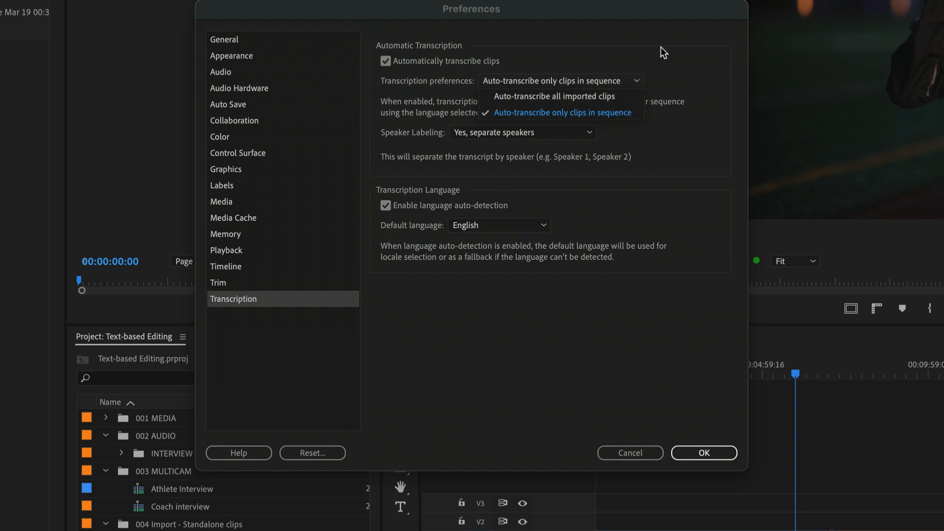
{"action": "left_click", "coordinate": [681, 49]}
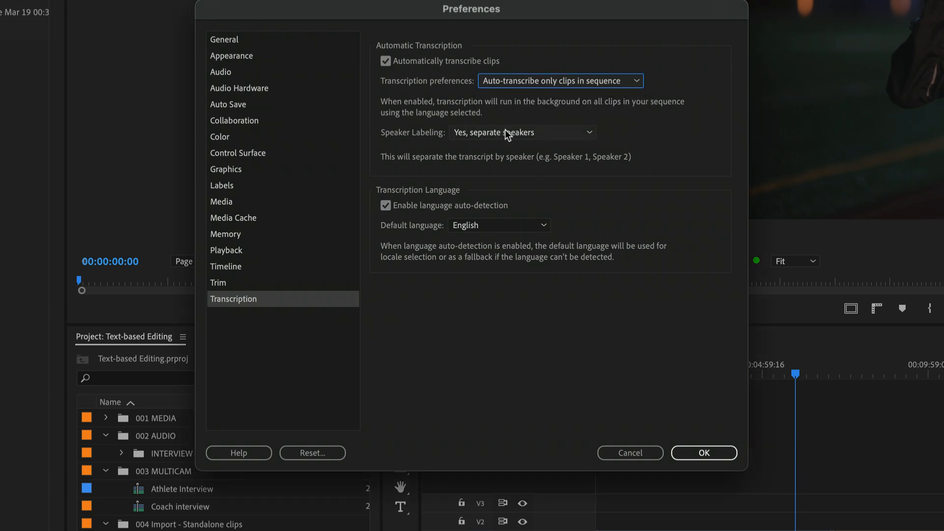
{"action": "left_click", "coordinate": [545, 132]}
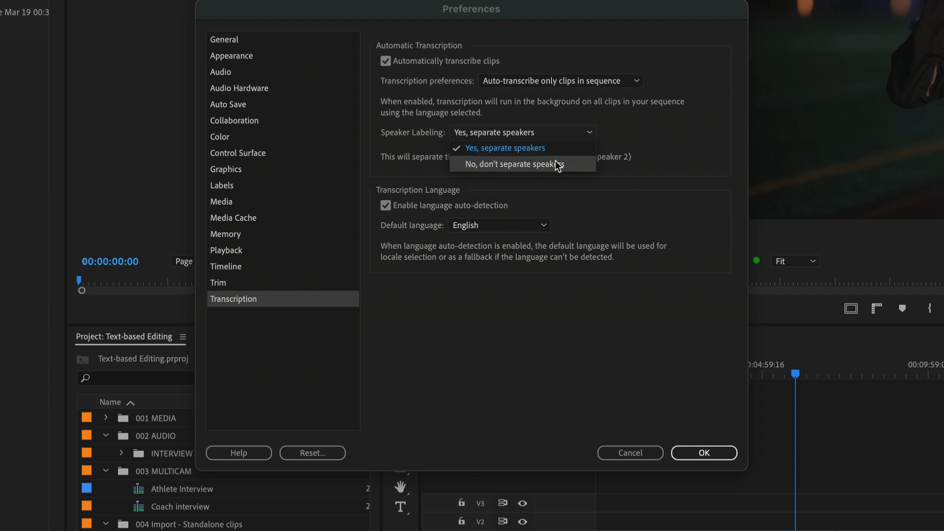
{"action": "left_click", "coordinate": [636, 135]}
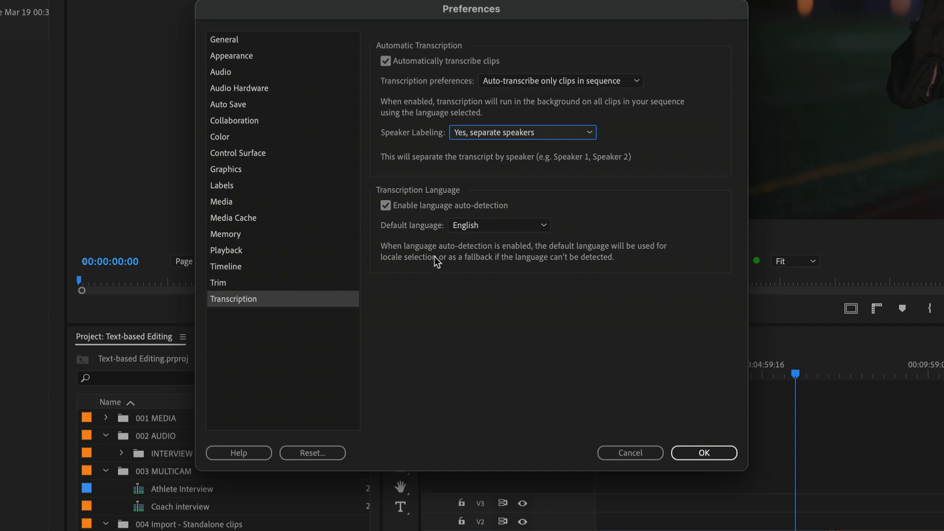
{"action": "left_click", "coordinate": [517, 228]}
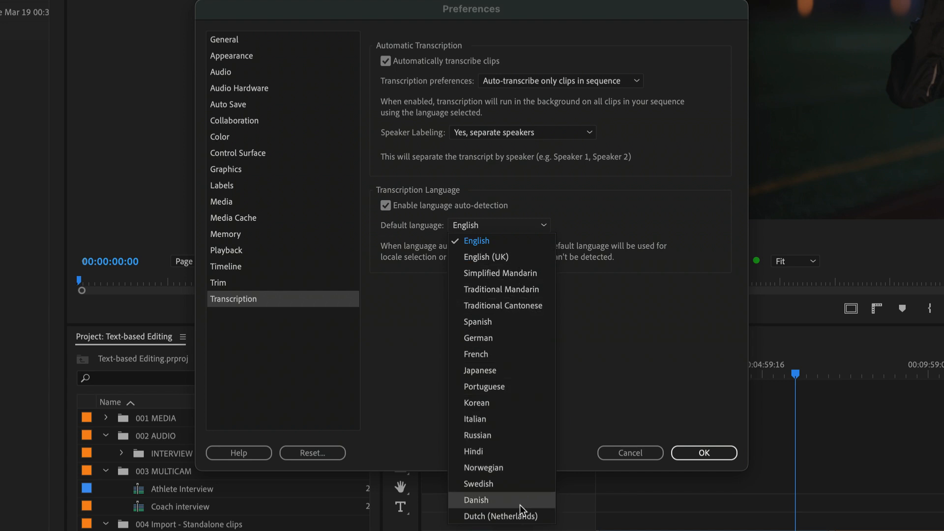
{"action": "left_click", "coordinate": [712, 402]}
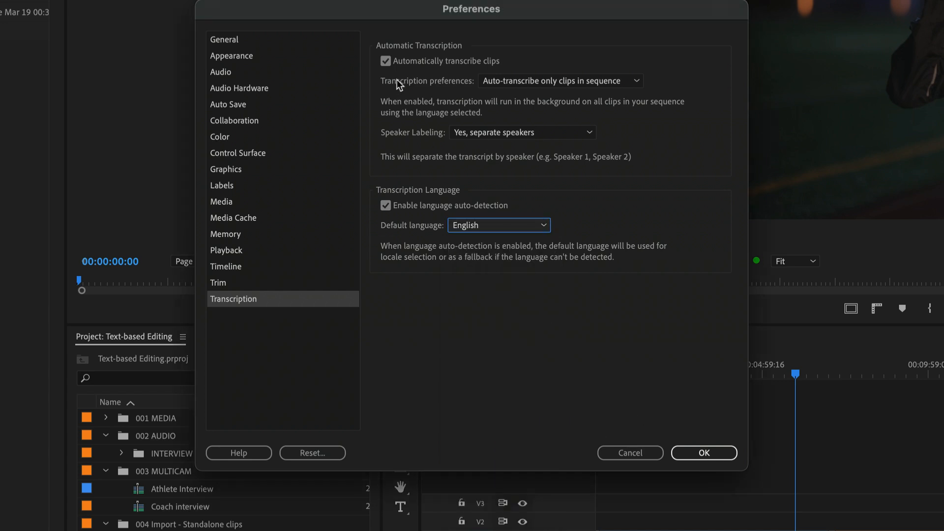
Turn automatic transcription of clips back off and accept the preferences
{"action": "left_click", "coordinate": [386, 61]}
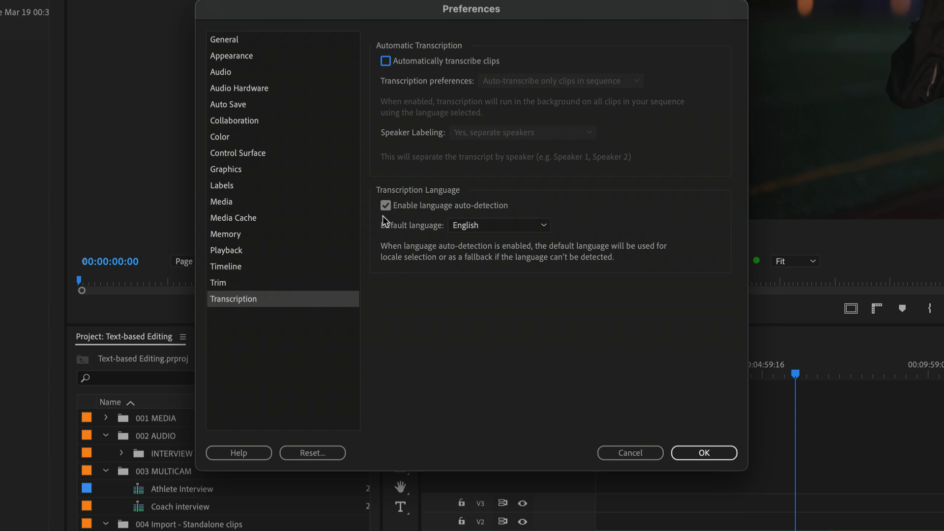
{"action": "left_click", "coordinate": [703, 451]}
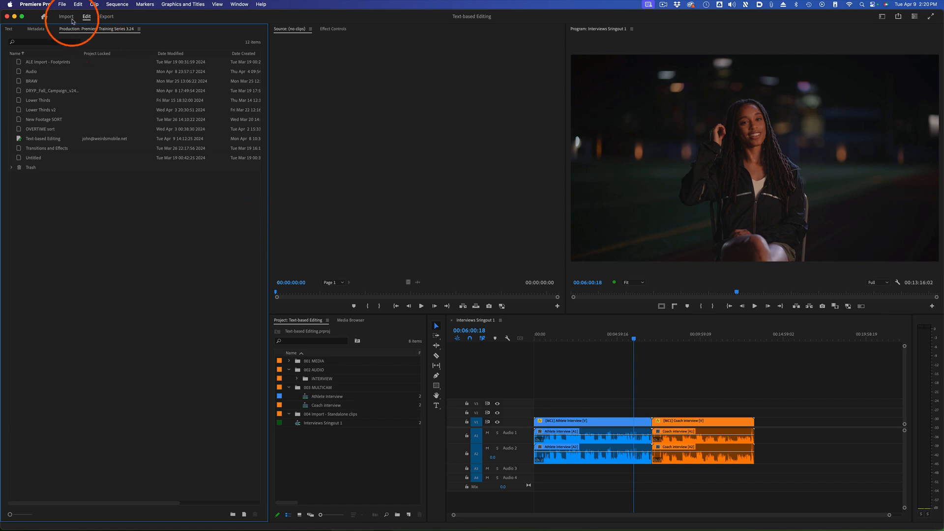
In the import settings, enable automatic transcription with language auto-detection and set it to auto-transcribe all imported clips
{"action": "left_click", "coordinate": [67, 17]}
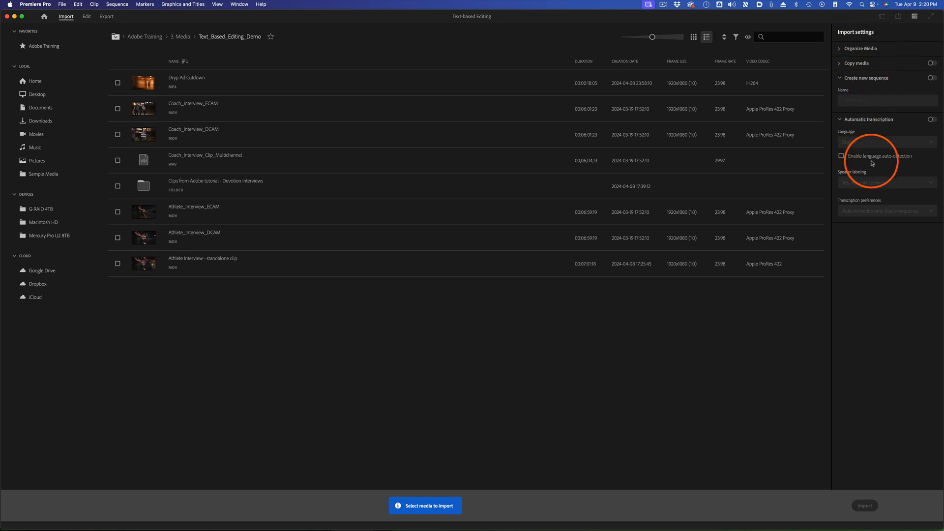
{"action": "left_click", "coordinate": [930, 120]}
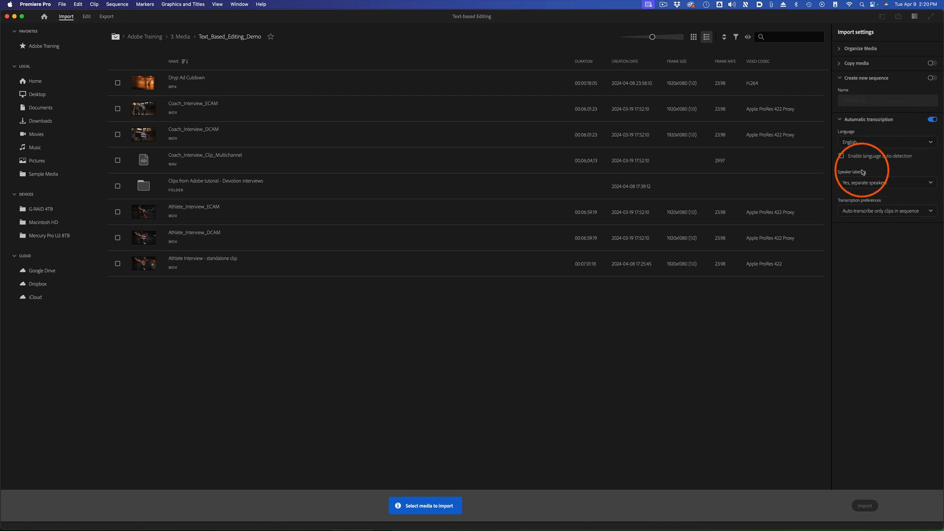
{"action": "left_click", "coordinate": [841, 157]}
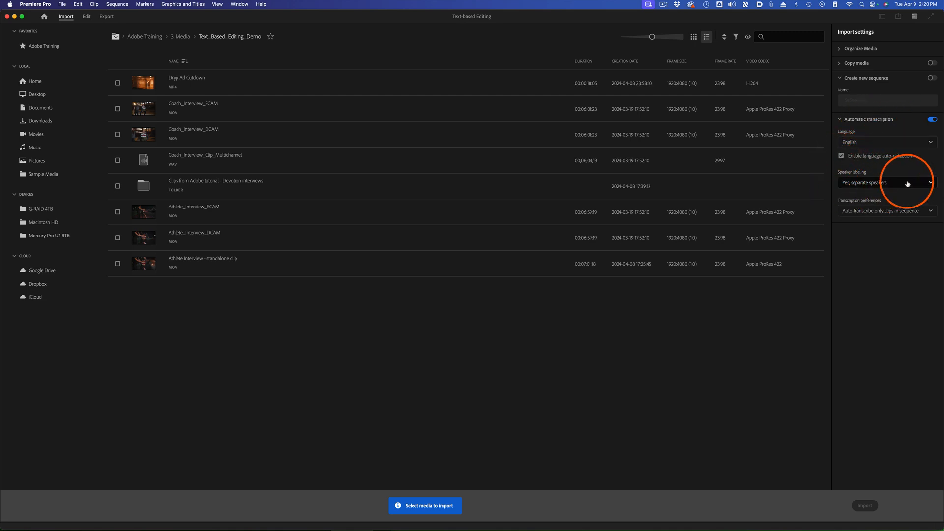
{"action": "left_click", "coordinate": [927, 211]}
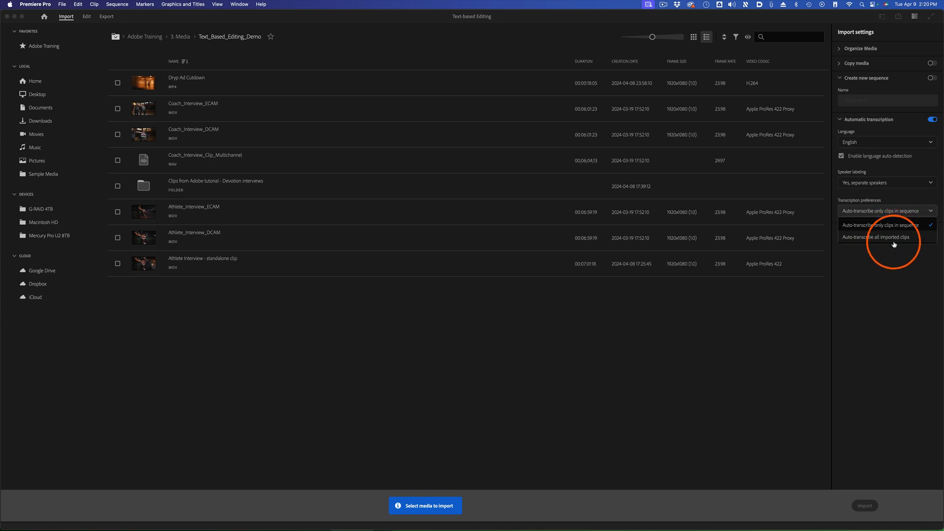
{"action": "left_click", "coordinate": [899, 239]}
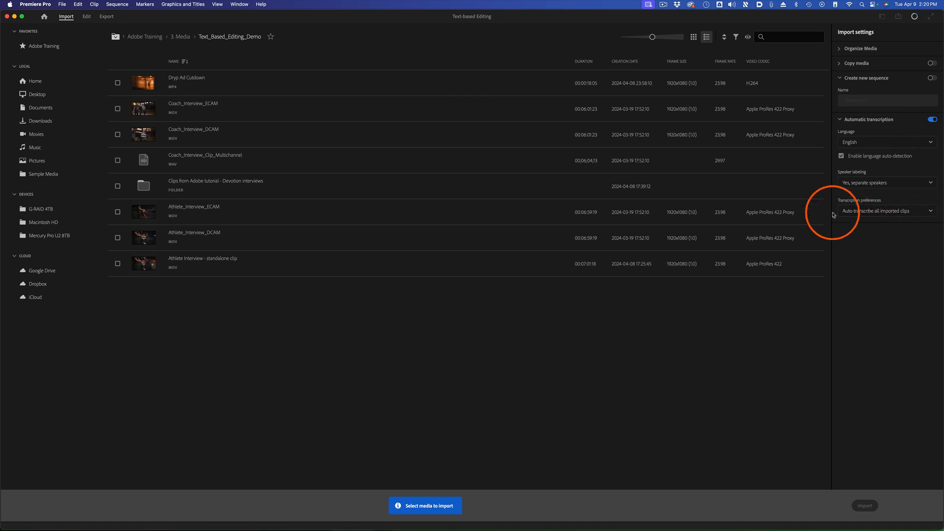
Import the Dryp Ad Cutdown clip from the Text_Based_Editing_Demo folder into the project
{"action": "left_click", "coordinate": [118, 84]}
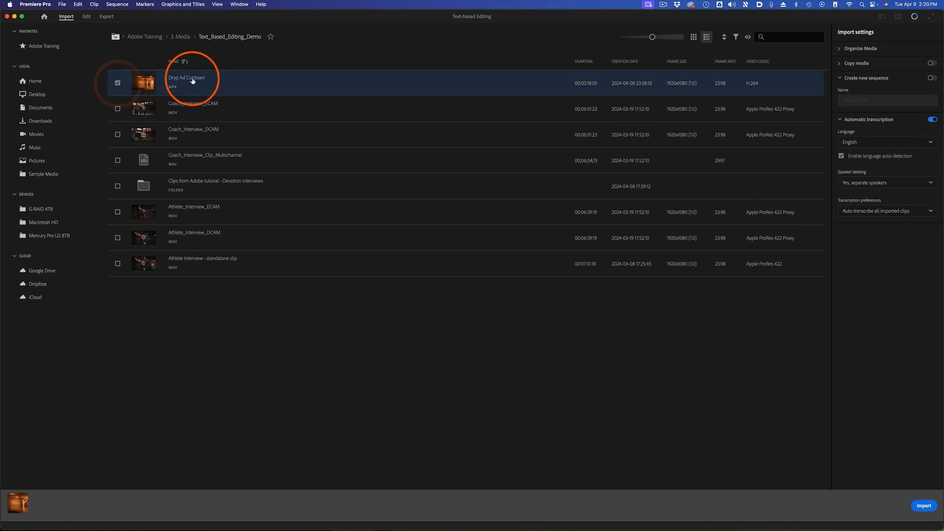
{"action": "left_click", "coordinate": [922, 506]}
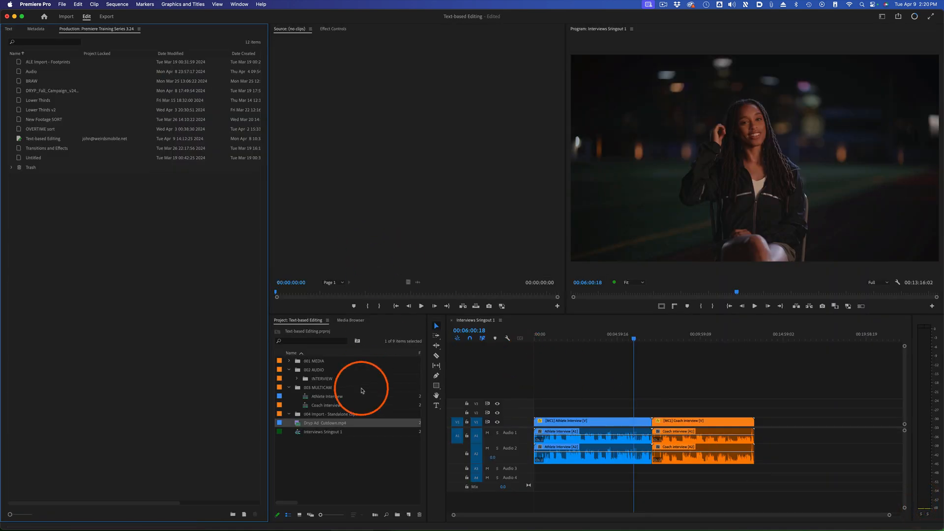
Load Dryp Ad Cutdown.mp4 in the Source Monitor, display its transcript and check the background transcription progress
{"action": "left_click_drag", "start_coordinate": [298, 423], "coordinate": [408, 130]}
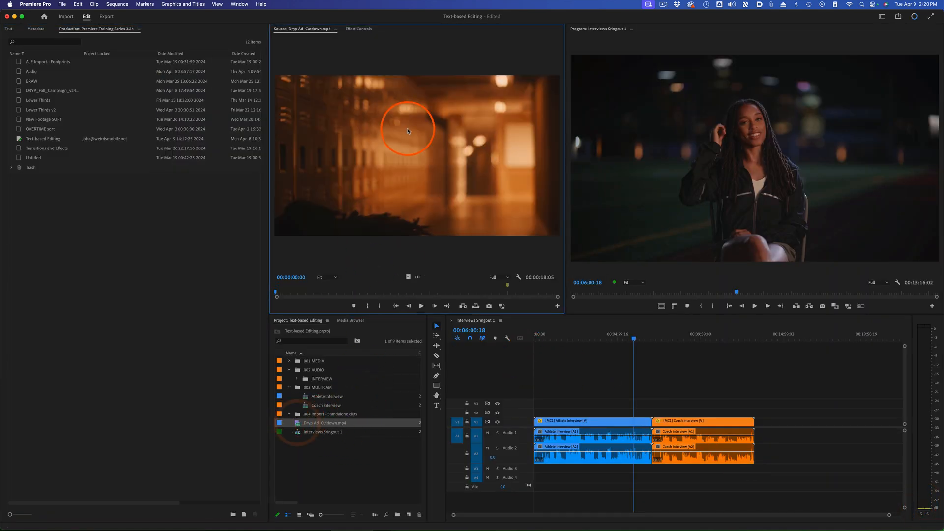
{"action": "left_click", "coordinate": [9, 29]}
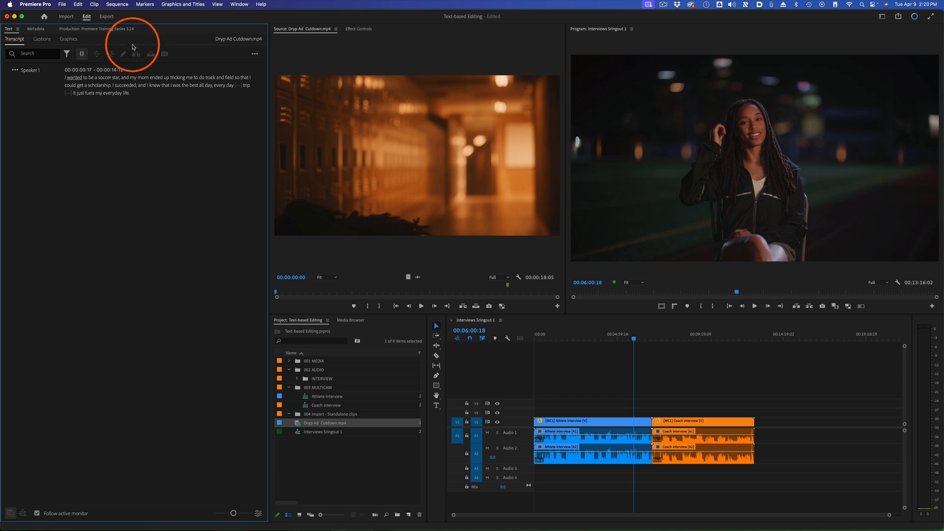
{"action": "left_click", "coordinate": [915, 18]}
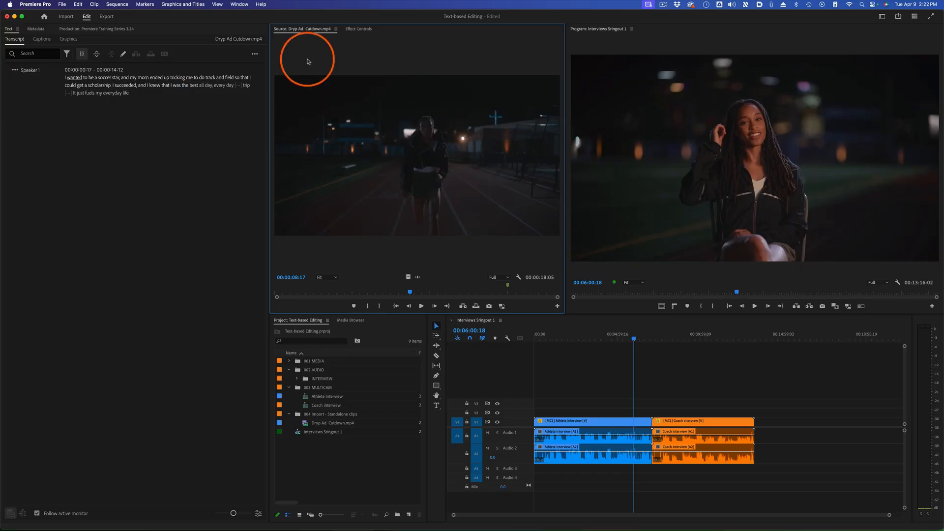
Import Athlete Interview - standalone clip with automatic transcription off and move it into the 004 Import - Standalone clips bin
{"action": "left_click", "coordinate": [65, 17]}
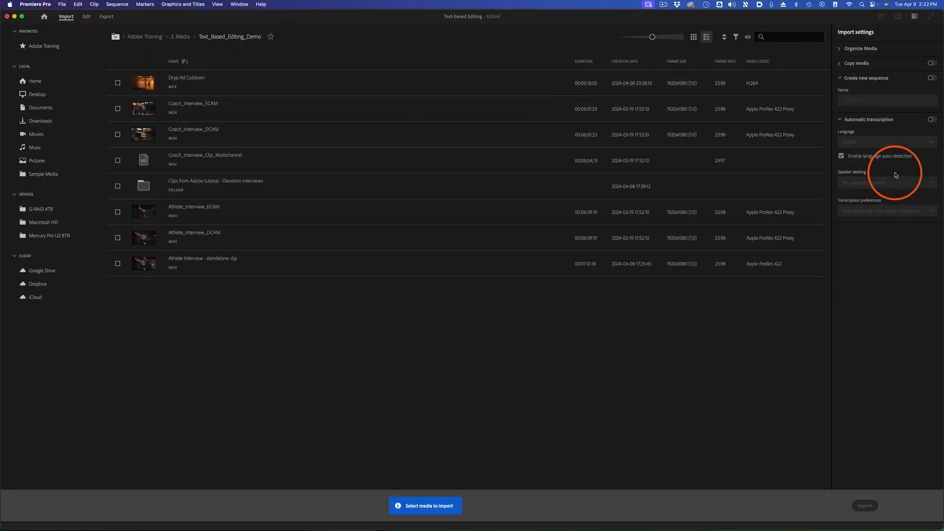
{"action": "left_click", "coordinate": [933, 121]}
{"action": "left_click", "coordinate": [933, 121]}
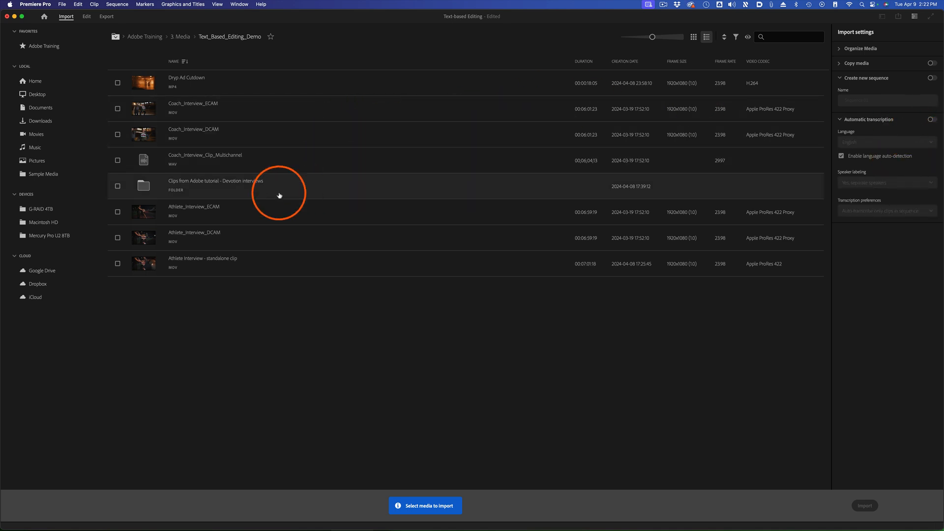
{"action": "left_click", "coordinate": [117, 265]}
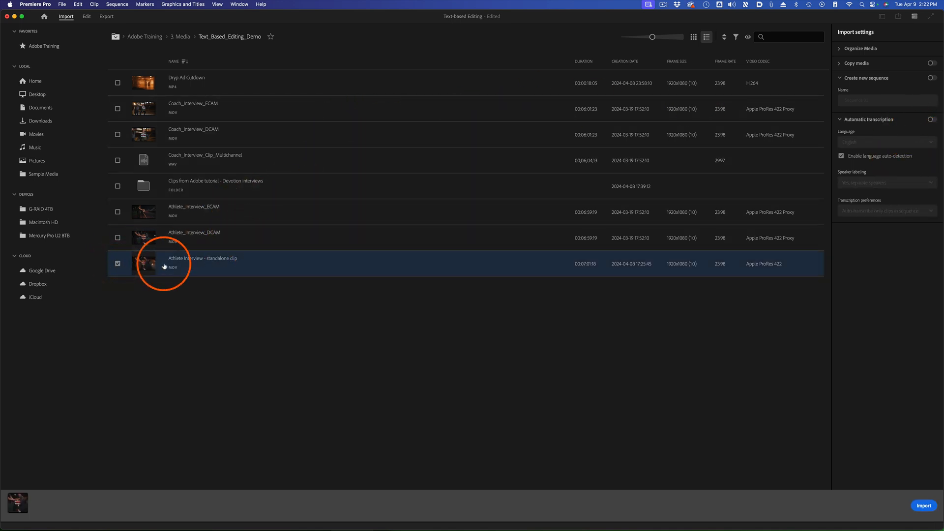
{"action": "left_click", "coordinate": [924, 506]}
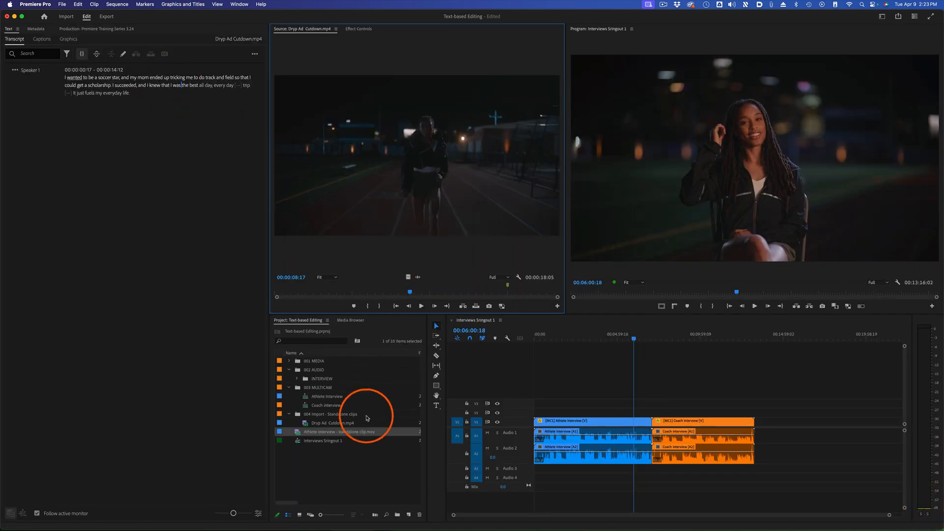
{"action": "left_click_drag", "start_coordinate": [299, 432], "coordinate": [302, 419]}
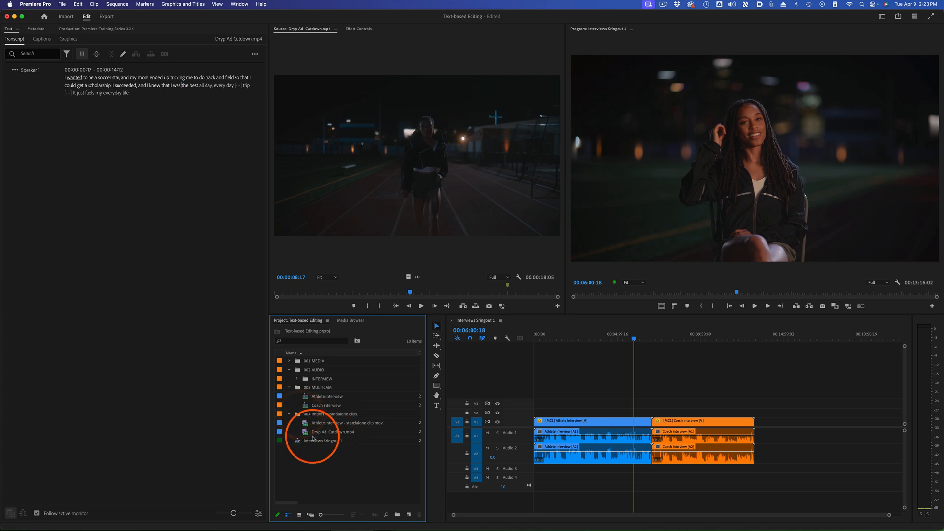
Load the Athlete Interview standalone clip in the Source Monitor and transcribe it in English with speakers separated
{"action": "double_click", "coordinate": [305, 423]}
{"action": "left_click_drag", "start_coordinate": [290, 294], "coordinate": [356, 292]}
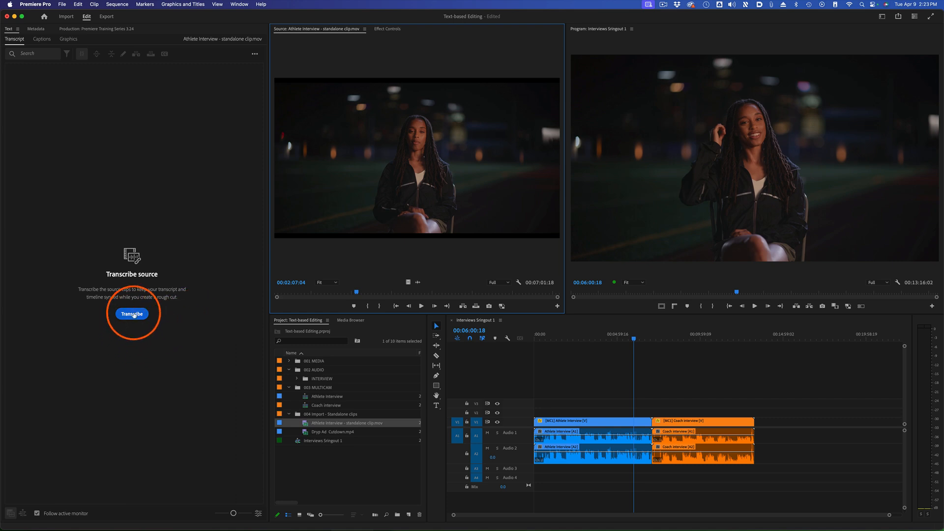
{"action": "left_click", "coordinate": [132, 314]}
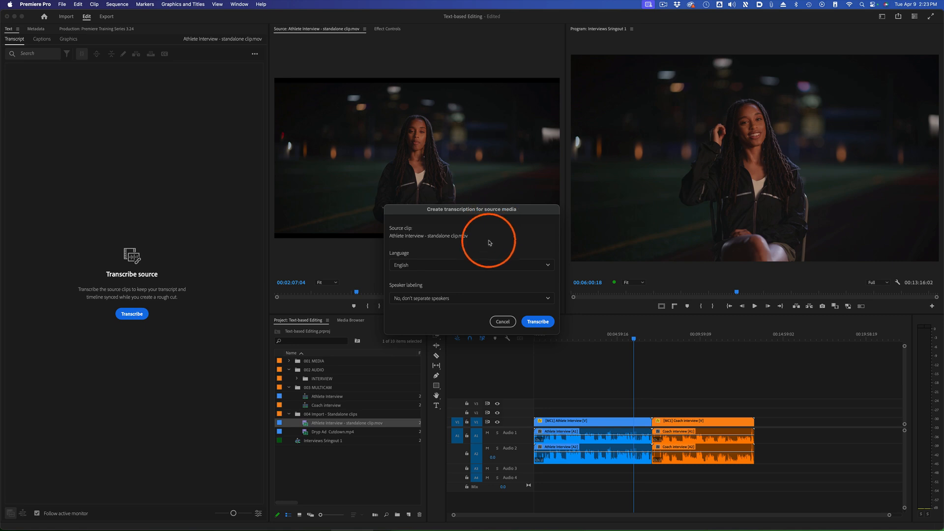
{"action": "left_click", "coordinate": [452, 297]}
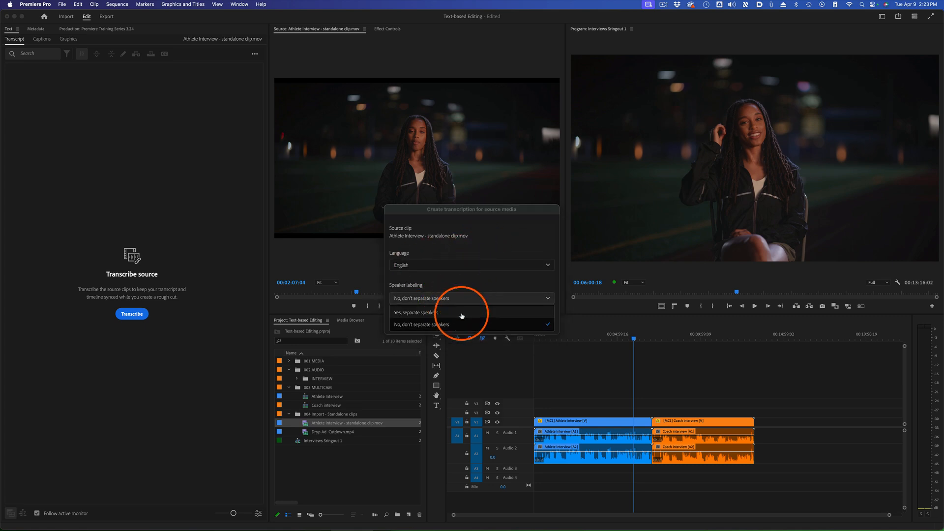
{"action": "left_click", "coordinate": [439, 313]}
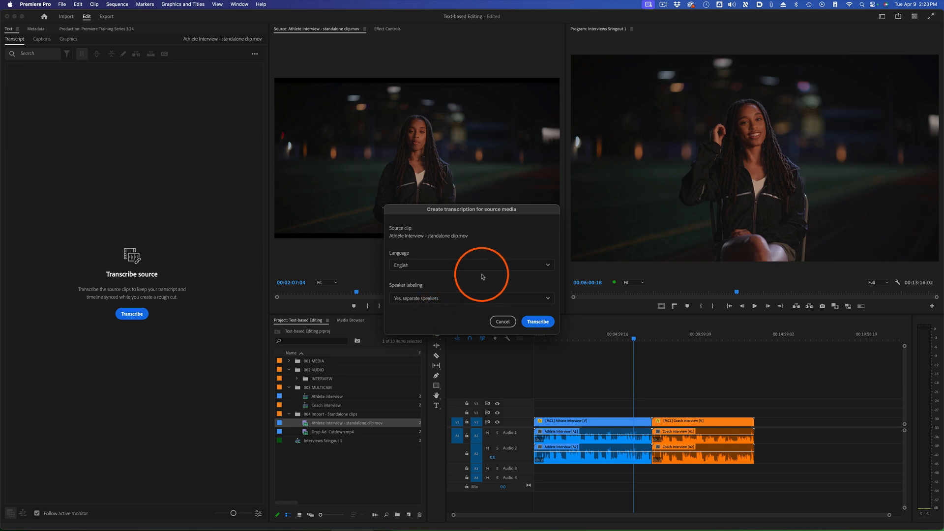
{"action": "left_click", "coordinate": [538, 322]}
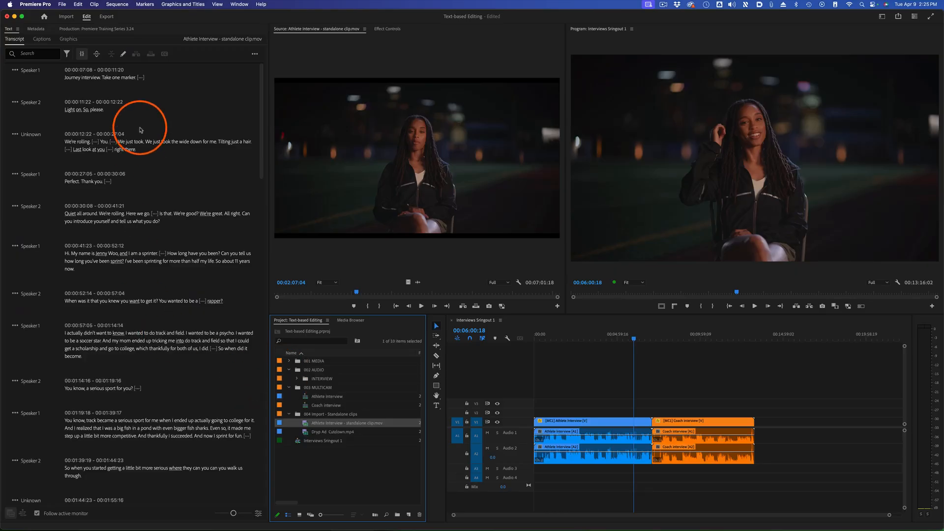
Look through the Athlete Interview clip's transcript, examining its speaker segments and text
{"action": "left_click", "coordinate": [213, 96]}
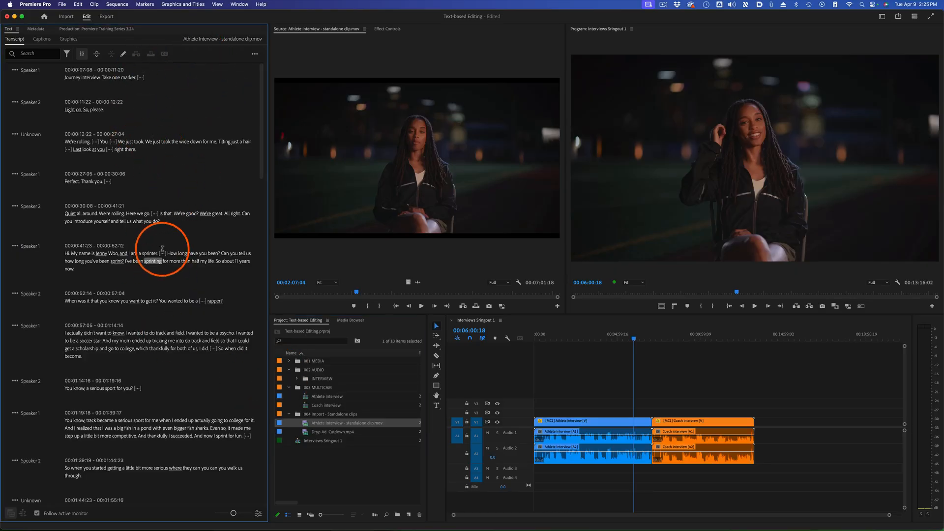
{"action": "scroll", "coordinate": [145, 265], "scroll_direction": "down", "scroll_amount": 1}
{"action": "scroll", "coordinate": [42, 289], "scroll_direction": "up", "scroll_amount": 1}
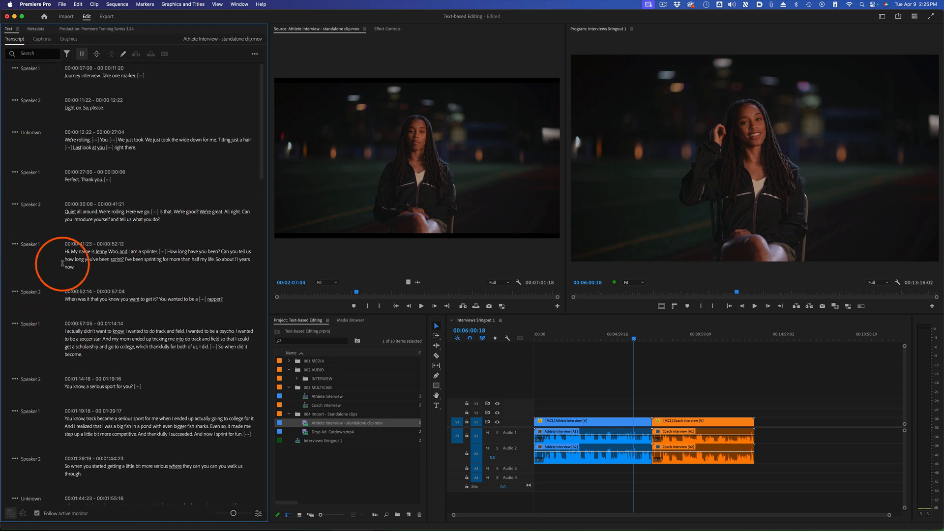
{"action": "scroll", "coordinate": [88, 314], "scroll_direction": "down", "scroll_amount": 2}
{"action": "scroll", "coordinate": [109, 311], "scroll_direction": "up", "scroll_amount": 2}
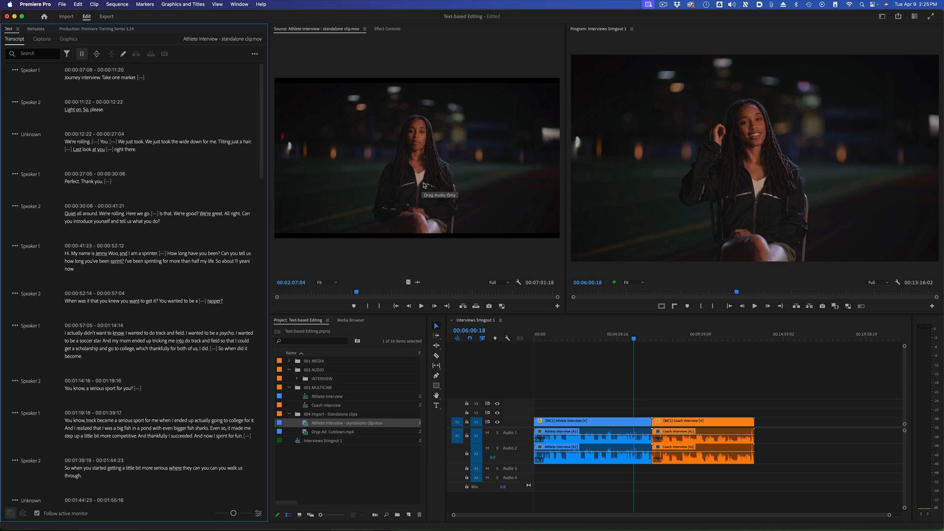
Load Coach_Interview_Clip_Multichannel.wav from the INTERVIEW bin and transcribe it in English with separated speakers, using Channel 1 only
{"action": "left_click", "coordinate": [297, 378]}
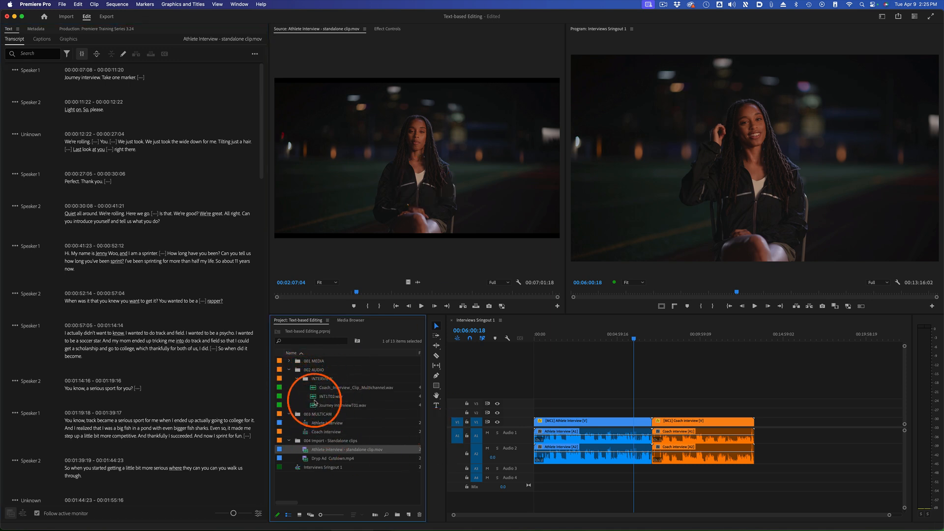
{"action": "double_click", "coordinate": [313, 388]}
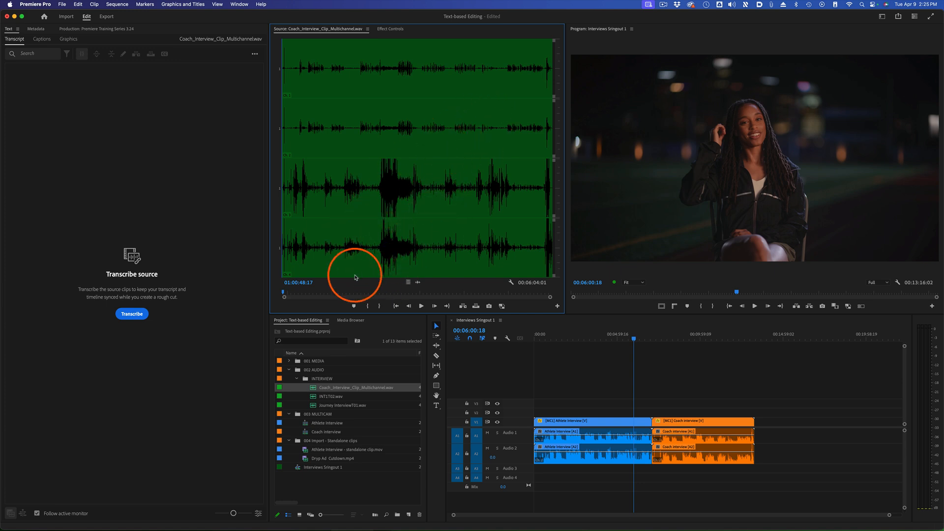
{"action": "left_click", "coordinate": [133, 315]}
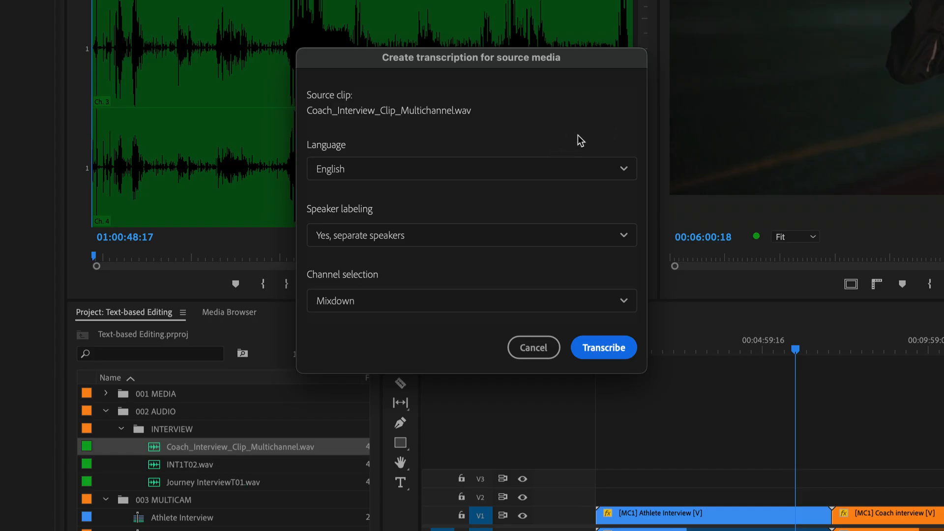
{"action": "left_click", "coordinate": [403, 302]}
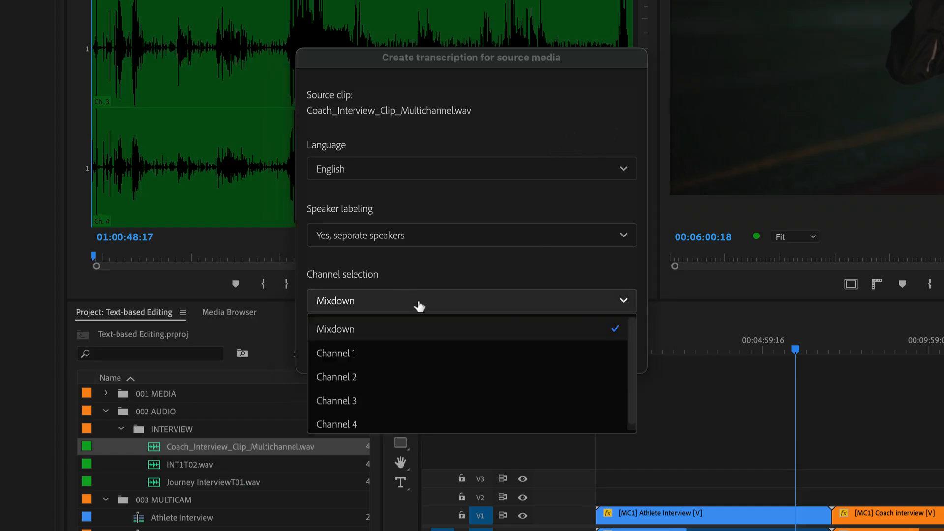
{"action": "left_click", "coordinate": [403, 359]}
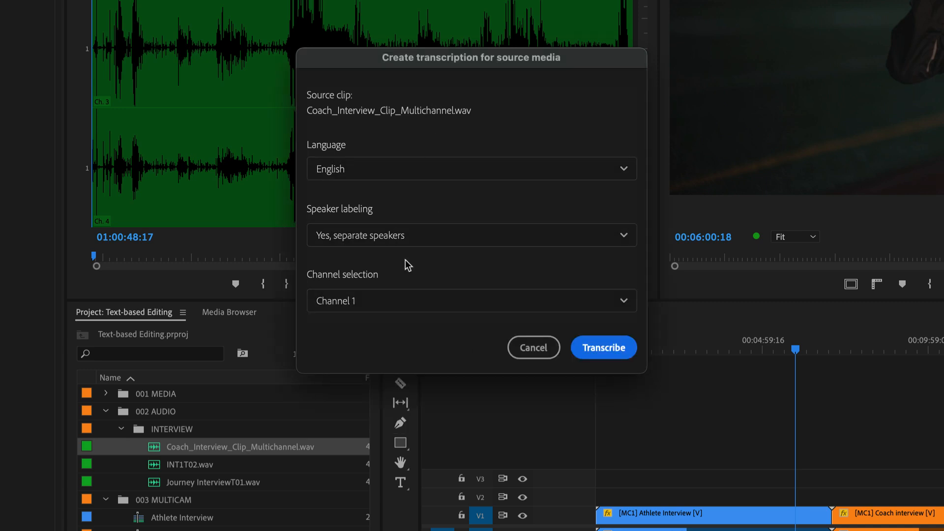
{"action": "left_click", "coordinate": [610, 348]}
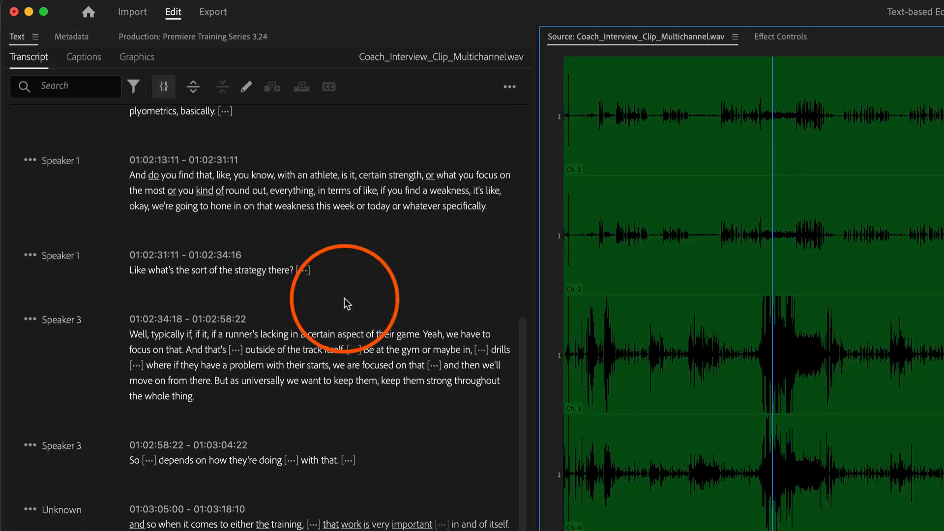
{"action": "scroll", "coordinate": [344, 298], "scroll_direction": "up", "scroll_amount": 5}
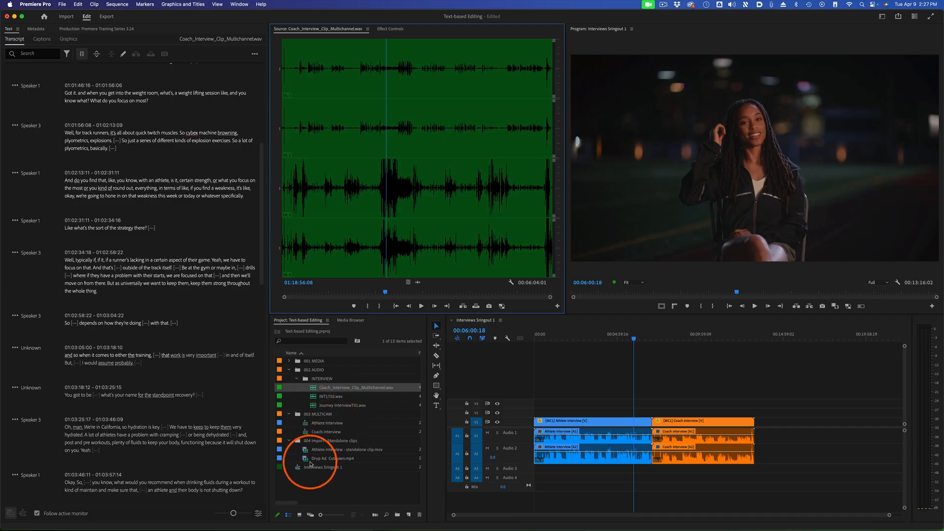
Load the Athlete Interview standalone clip in the Source Monitor and switch the transcript to the Interviews Sringout 1 sequence and back
{"action": "double_click", "coordinate": [608, 530]}
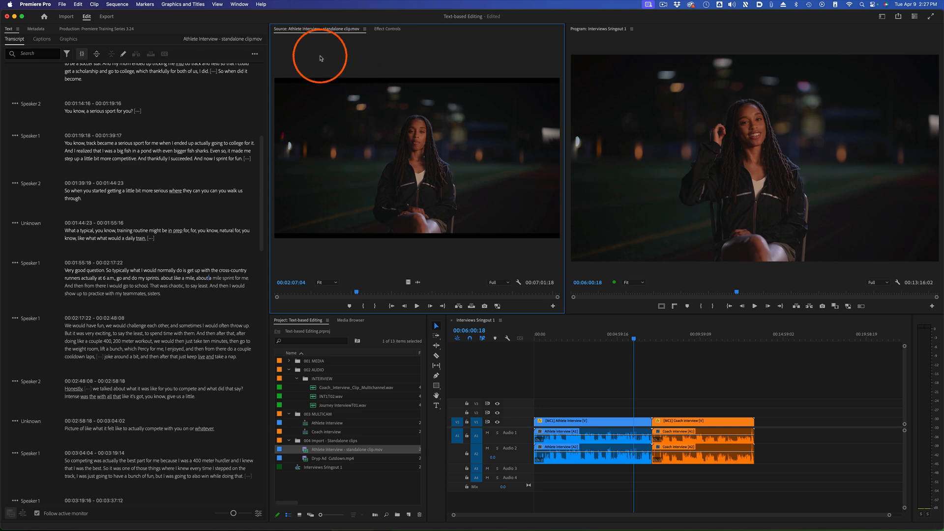
{"action": "left_click", "coordinate": [600, 335]}
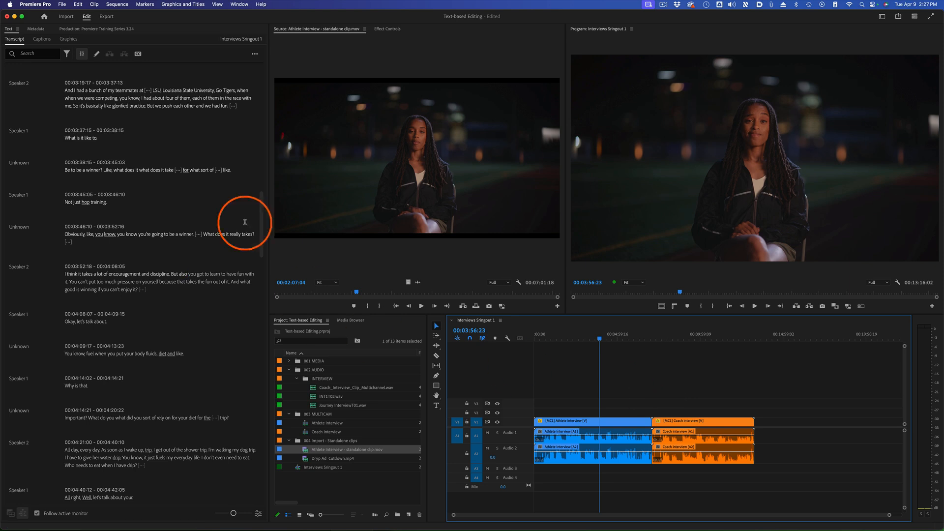
{"action": "left_click", "coordinate": [379, 144]}
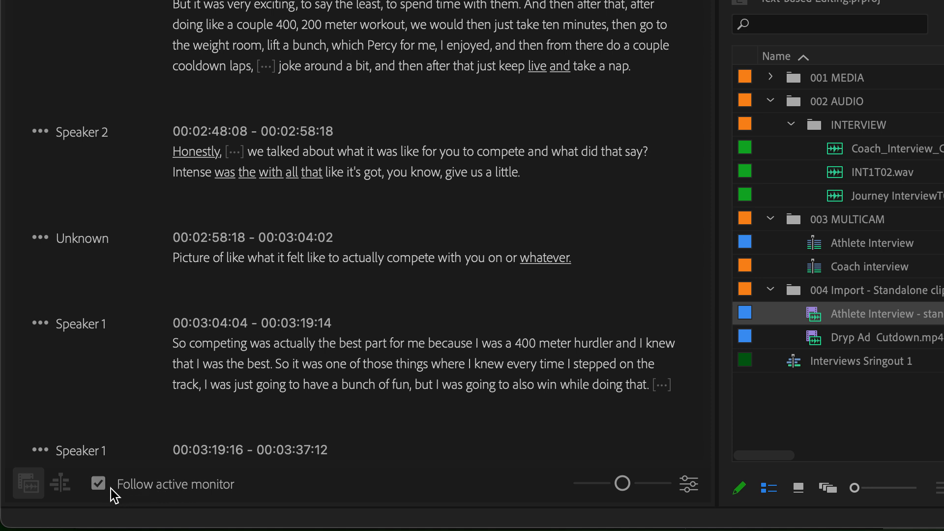
Turn off Follow active monitor, manually show the source and Program Monitor transcripts, and turn Follow active monitor back on
{"action": "left_click", "coordinate": [99, 493]}
{"action": "left_click", "coordinate": [30, 488]}
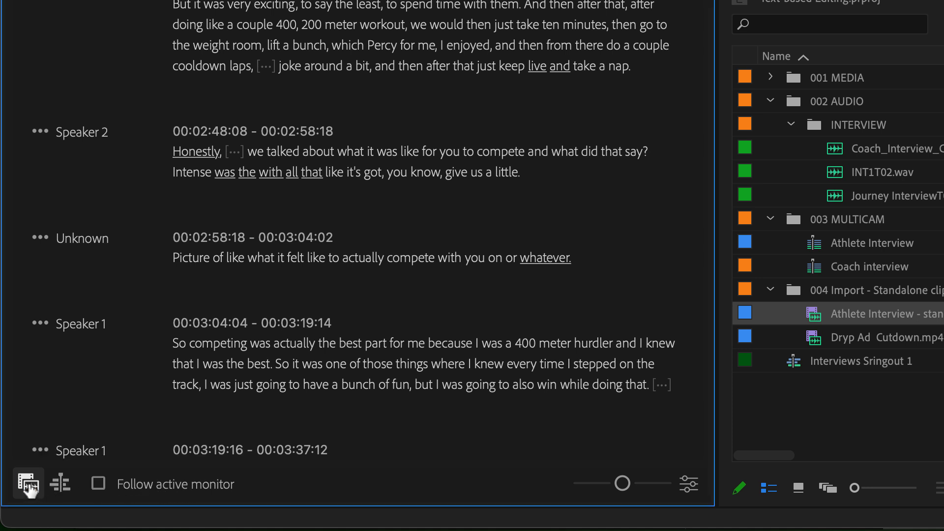
{"action": "left_click", "coordinate": [58, 483]}
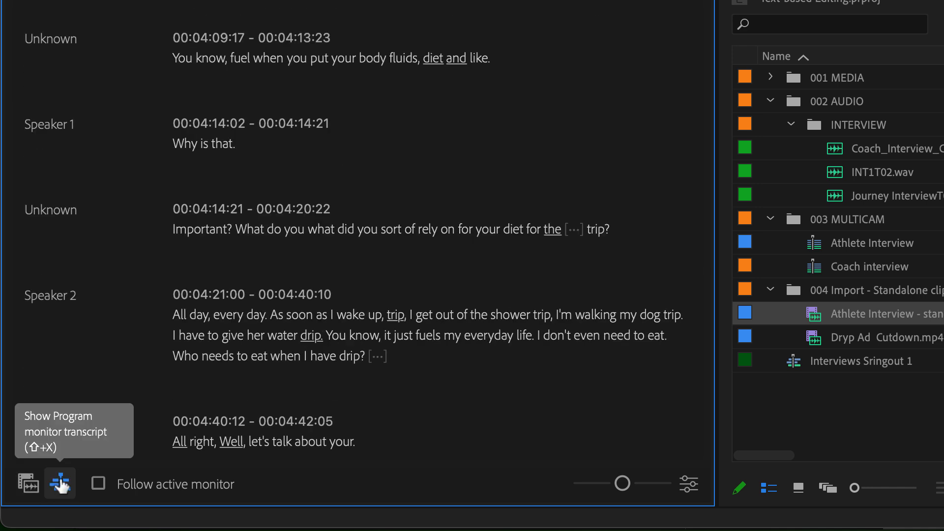
{"action": "left_click", "coordinate": [98, 484]}
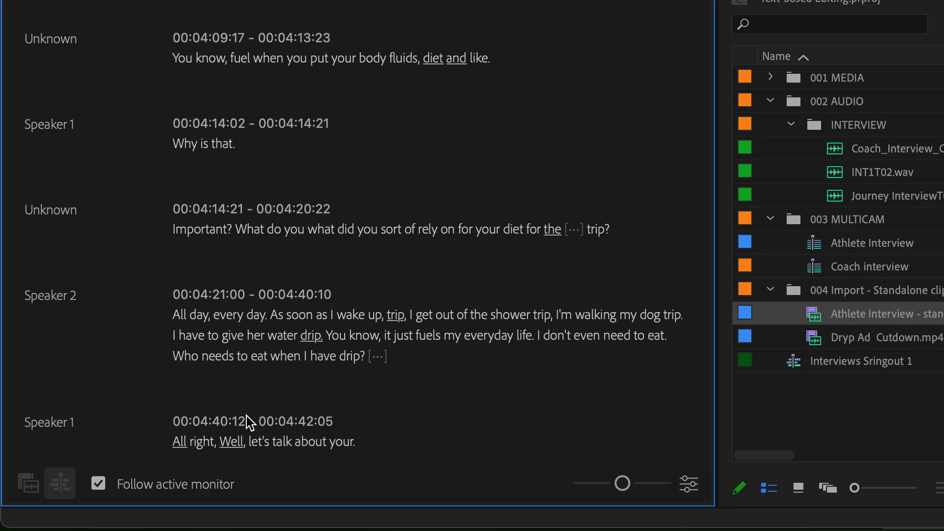
Alternate between the Source Monitor and the sequence timeline to check that the transcript follows the active one
{"action": "left_click", "coordinate": [331, 179]}
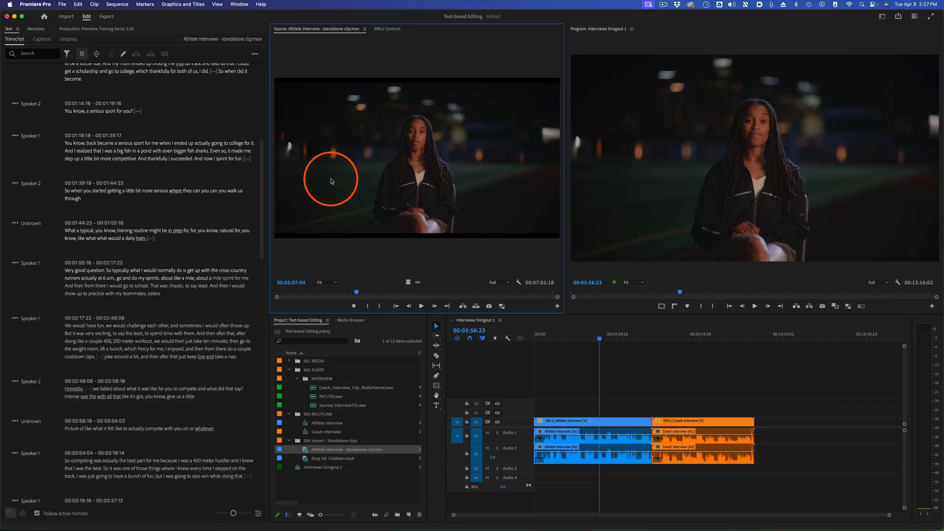
{"action": "left_click", "coordinate": [602, 406]}
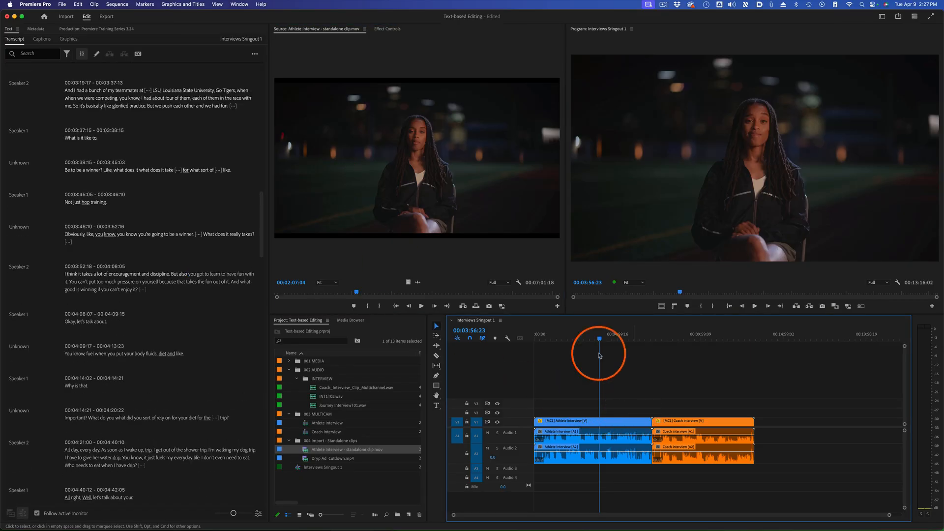
{"action": "left_click", "coordinate": [463, 140]}
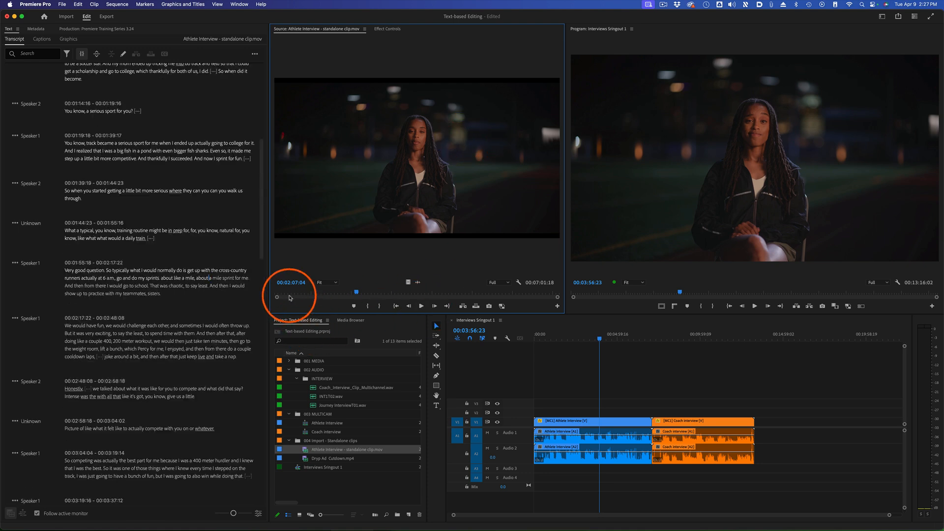
Play the Athlete Interview clip from near its beginning and jump further ahead to check that the transcript tracks the playhead
{"action": "left_click", "coordinate": [289, 293]}
{"action": "key", "text": "space"}
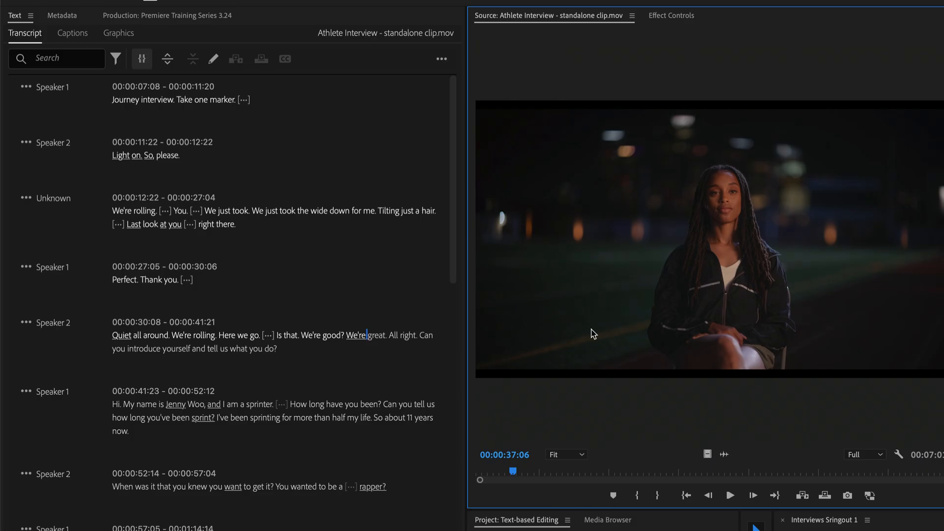
{"action": "left_click", "coordinate": [603, 479]}
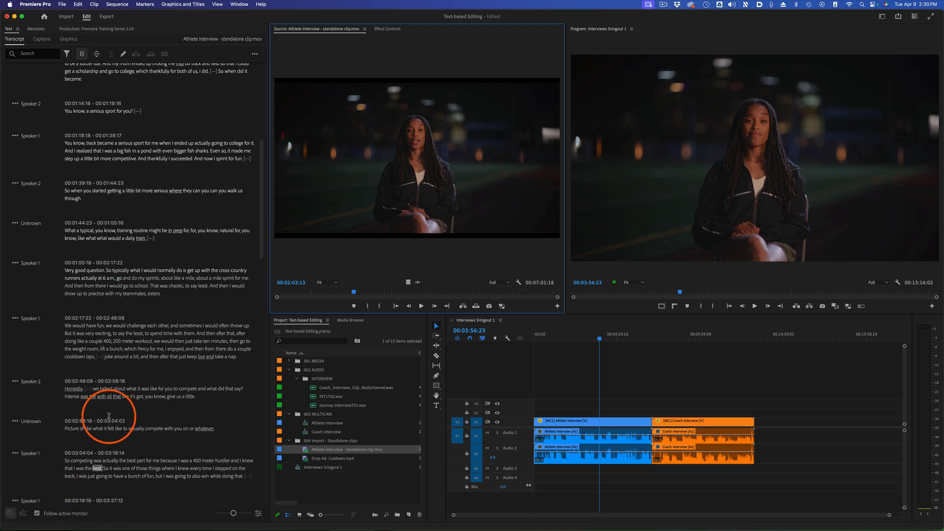
Shrink and enlarge the transcript text, and return it to its original size
{"action": "left_click", "coordinate": [233, 513]}
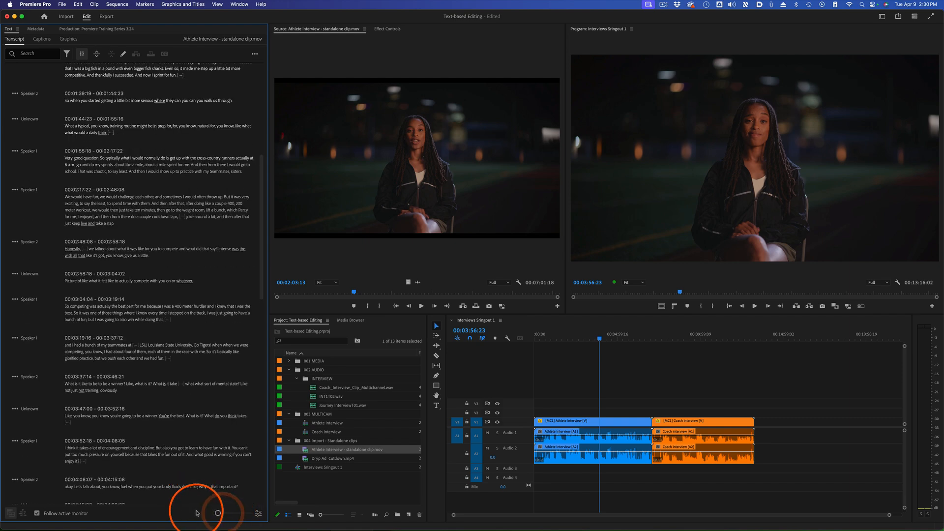
{"action": "left_click_drag", "start_coordinate": [233, 513], "coordinate": [249, 513]}
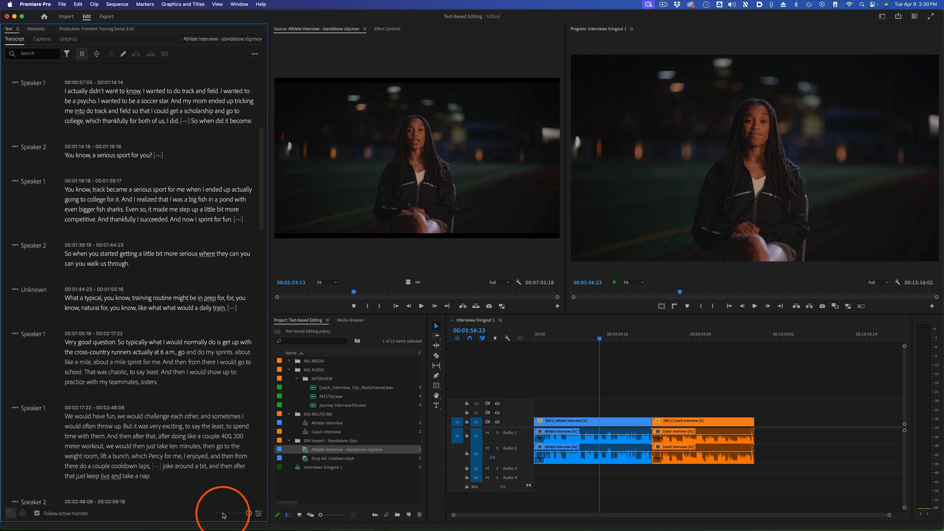
{"action": "left_click", "coordinate": [231, 512]}
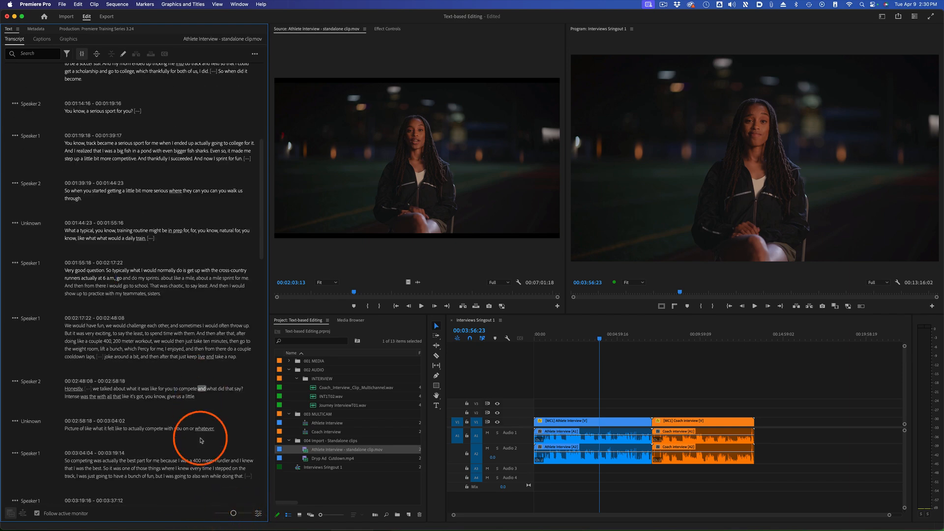
Save the transcript view options with filler words shown and a minimum pause length of 0.65 seconds
{"action": "left_click", "coordinate": [258, 513]}
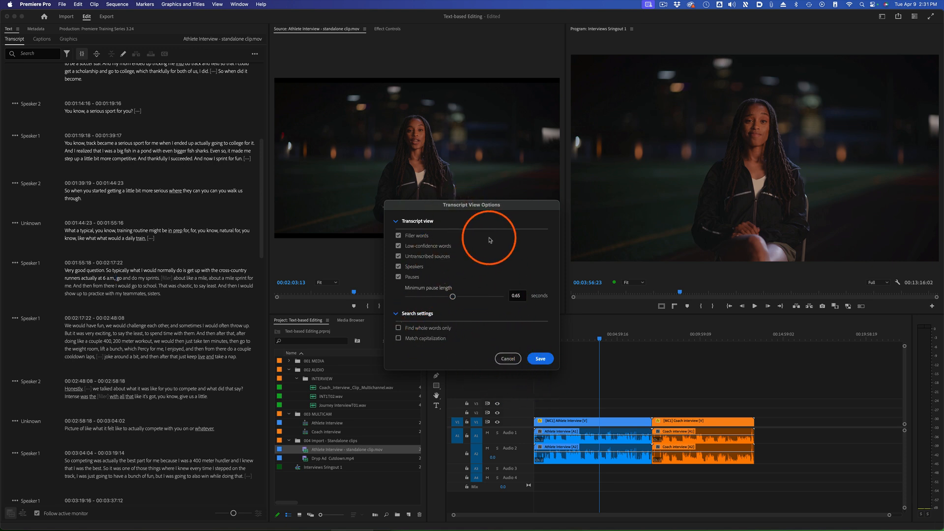
{"action": "left_click", "coordinate": [541, 358]}
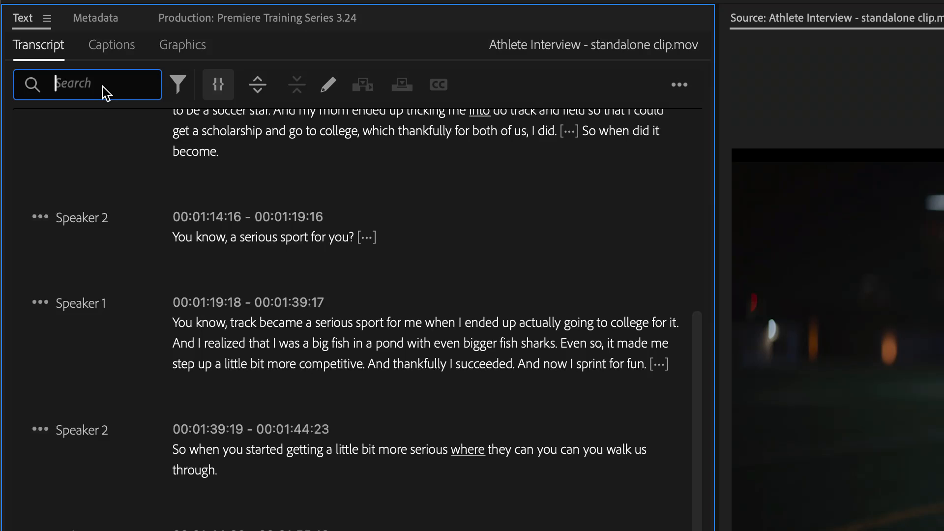
Search the Athlete Interview transcript for "Fun", look through the highlighted matches and clear the search
{"action": "type", "text": "Fun"}
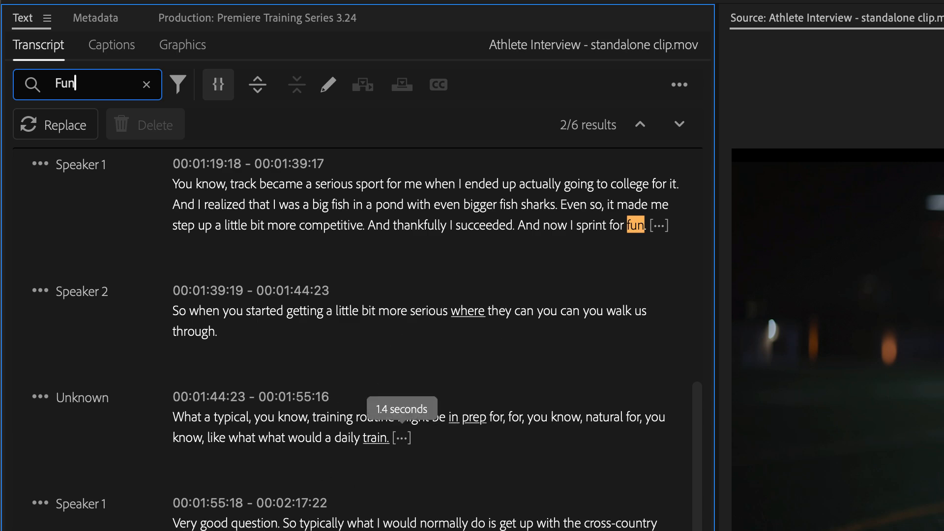
{"action": "scroll", "coordinate": [402, 437], "scroll_direction": "down", "scroll_amount": 6}
{"action": "scroll", "coordinate": [402, 436], "scroll_direction": "up", "scroll_amount": 7}
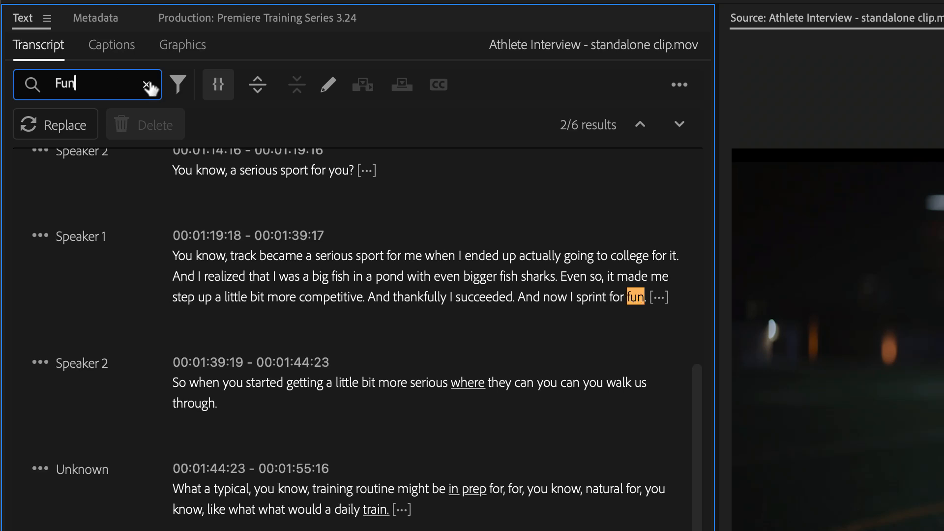
{"action": "left_click", "coordinate": [147, 85]}
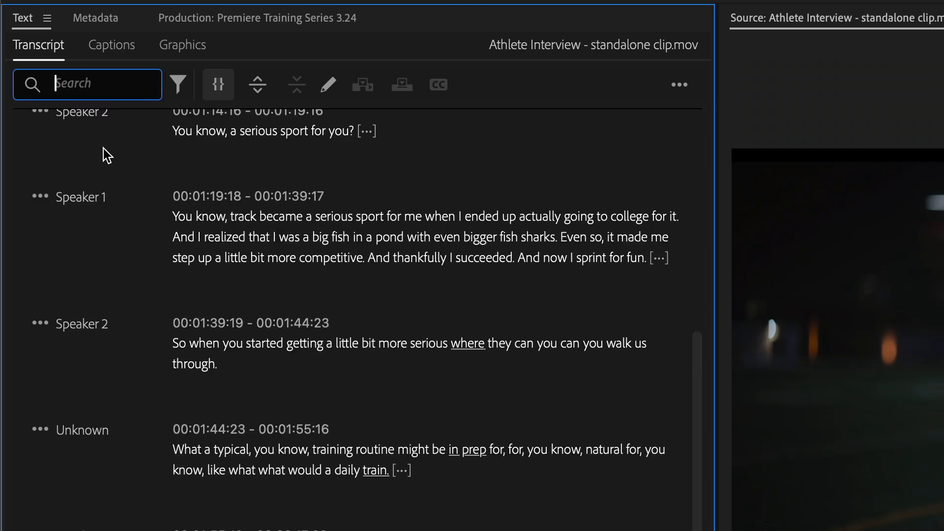
Filter the transcript search by filler words and by pauses, and set the filter back to text
{"action": "left_click", "coordinate": [179, 85]}
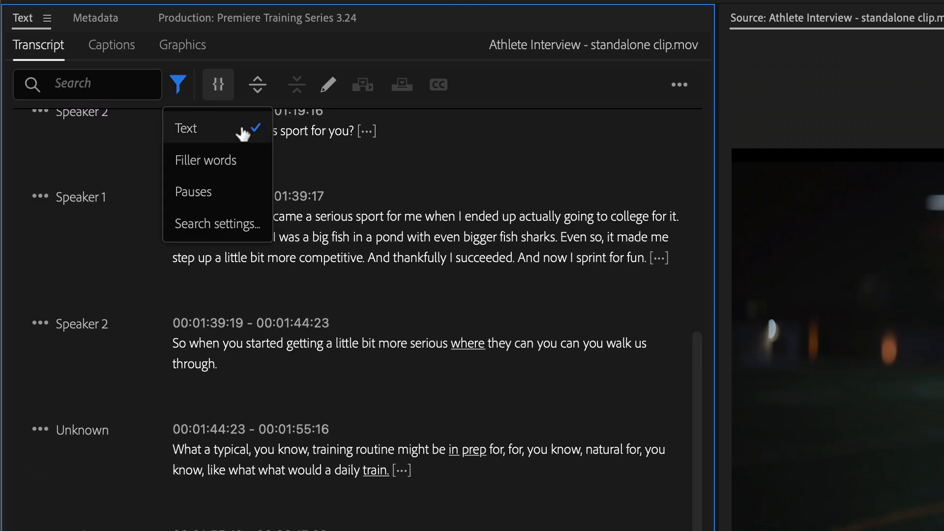
{"action": "left_click", "coordinate": [238, 167]}
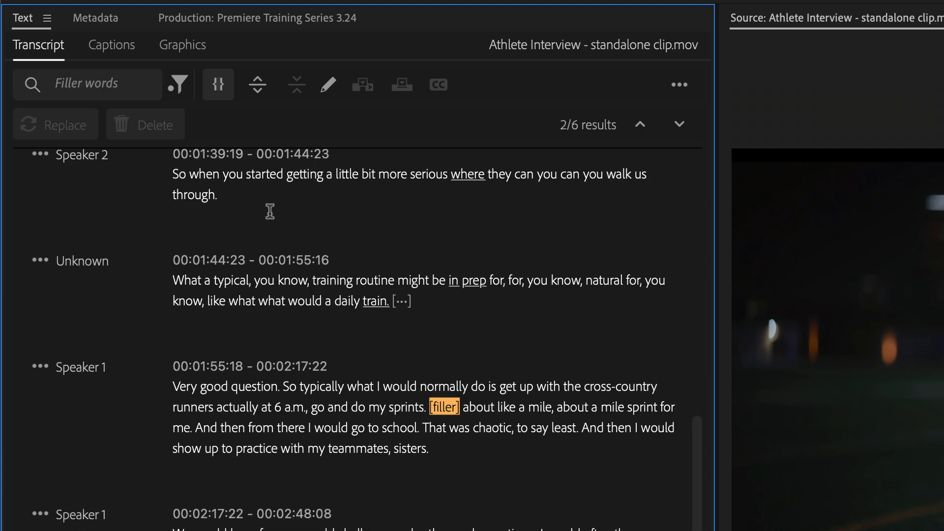
{"action": "left_click", "coordinate": [179, 88]}
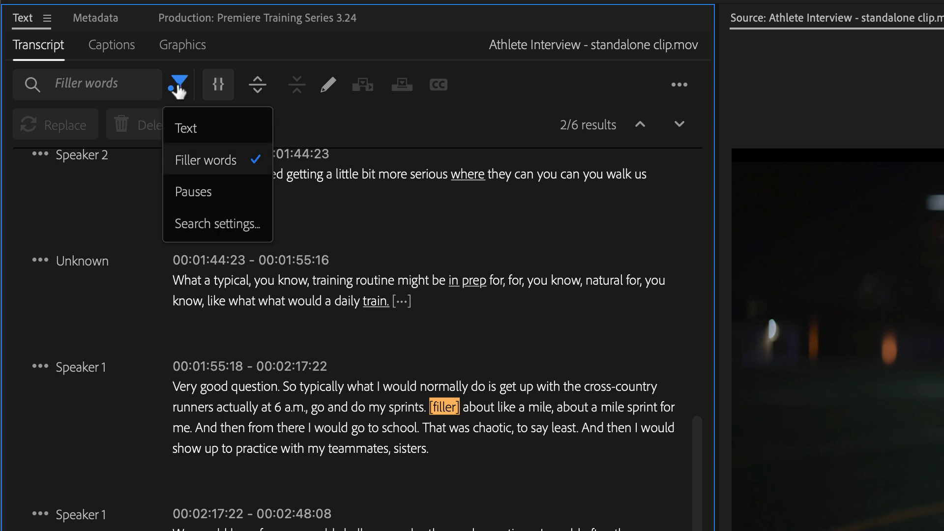
{"action": "left_click", "coordinate": [222, 187]}
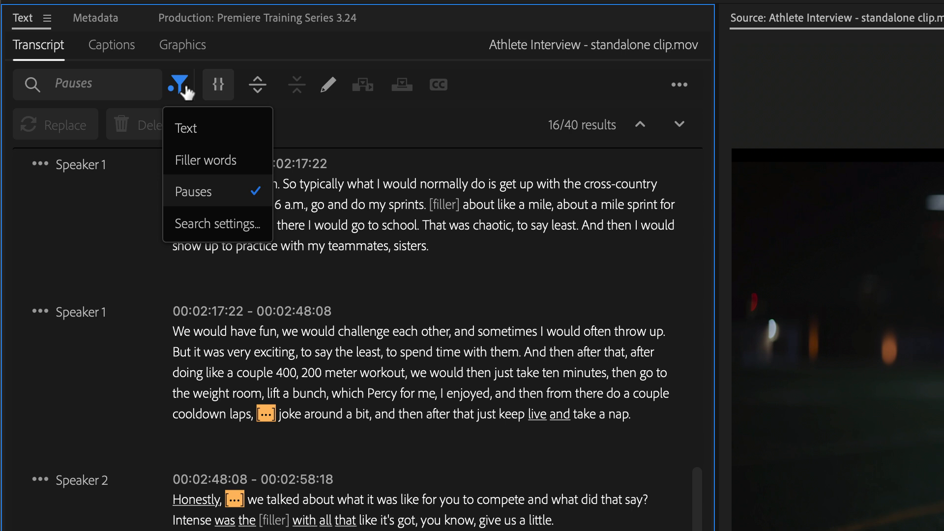
{"action": "left_click", "coordinate": [215, 128]}
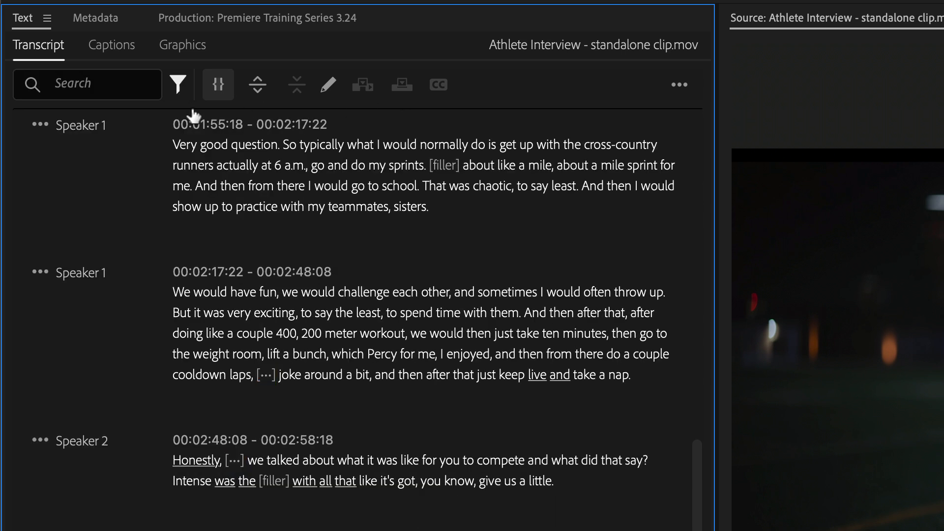
{"action": "left_click", "coordinate": [224, 82]}
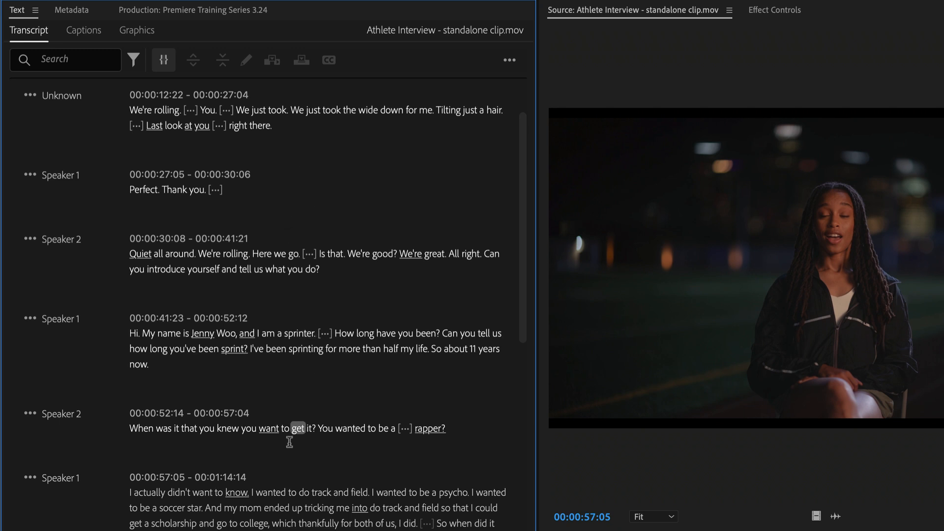
Correct Speaker 2's line at 00:00:52:14 by replacing "rapper" with "track and field athlete"
{"action": "left_click", "coordinate": [287, 426]}
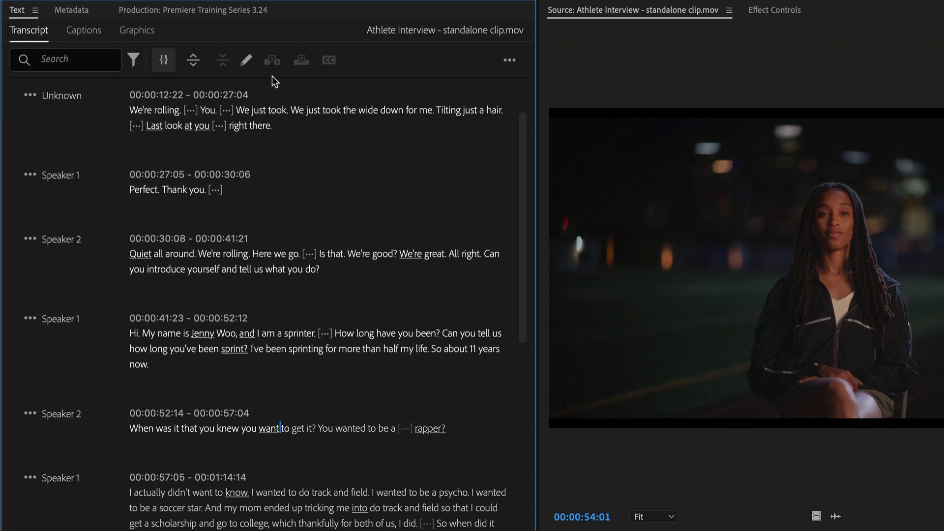
{"action": "left_click", "coordinate": [249, 60]}
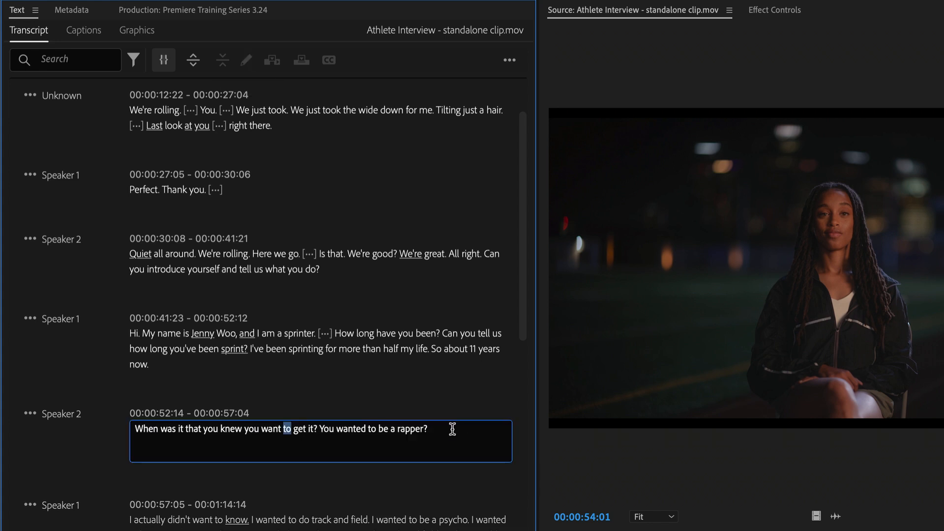
{"action": "key", "text": "BackSpace"}
{"action": "key", "text": "BackSpace"}
{"action": "key", "text": "BackSpace"}
{"action": "key", "text": "BackSpace"}
{"action": "key", "text": "BackSpace"}
{"action": "key", "text": "BackSpace"}
{"action": "key", "text": "BackSpace"}
{"action": "type", "text": "track and field athlete"}
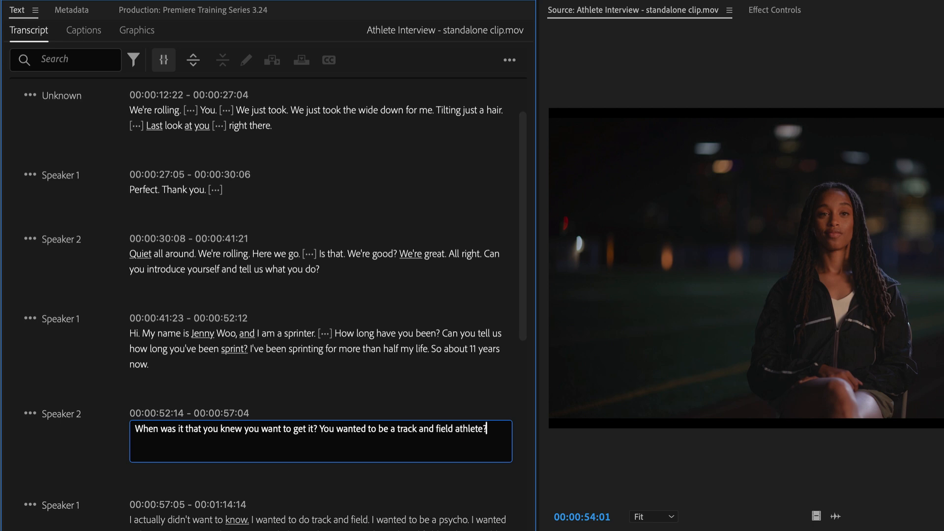
Finish editing Speaker 2's line at 00:00:52:14 and look over the transcript's re-transcribe, export, import and spell check options
{"action": "left_click", "coordinate": [358, 483]}
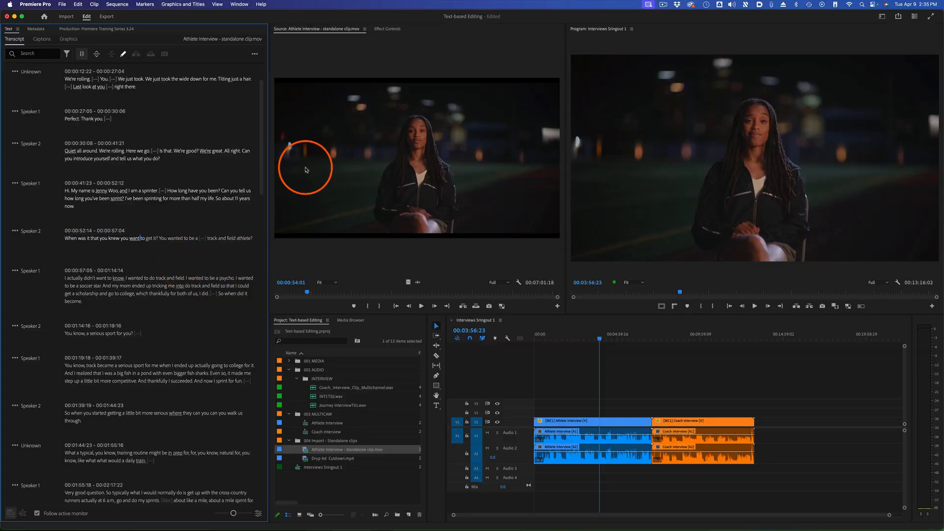
{"action": "left_click", "coordinate": [124, 55]}
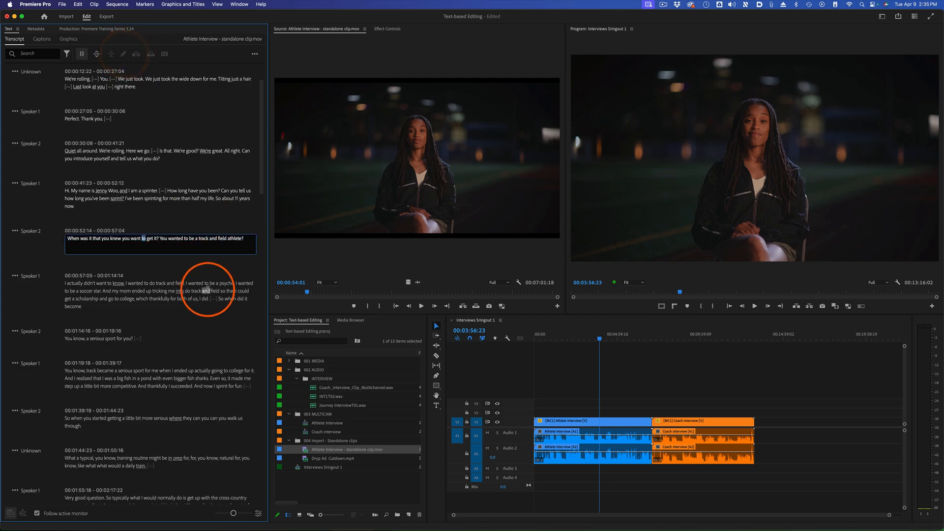
{"action": "left_click", "coordinate": [191, 271]}
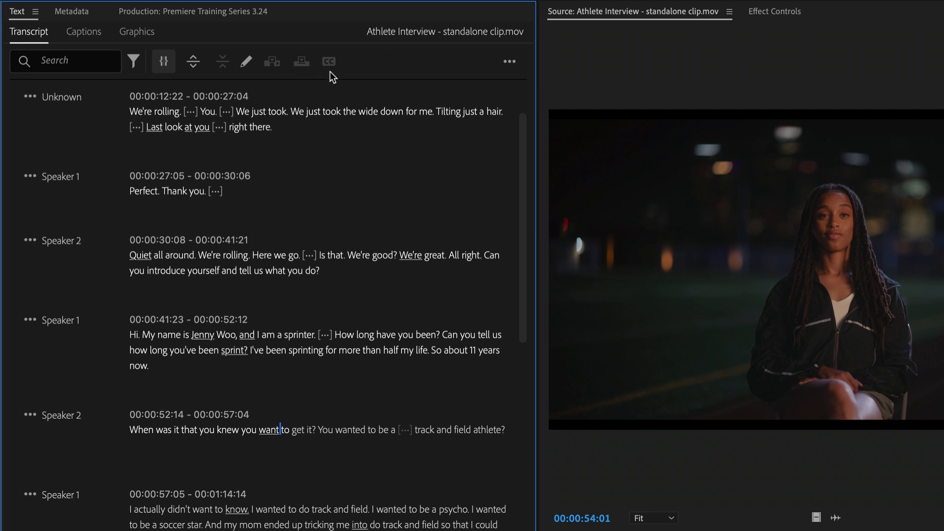
{"action": "left_click", "coordinate": [509, 62]}
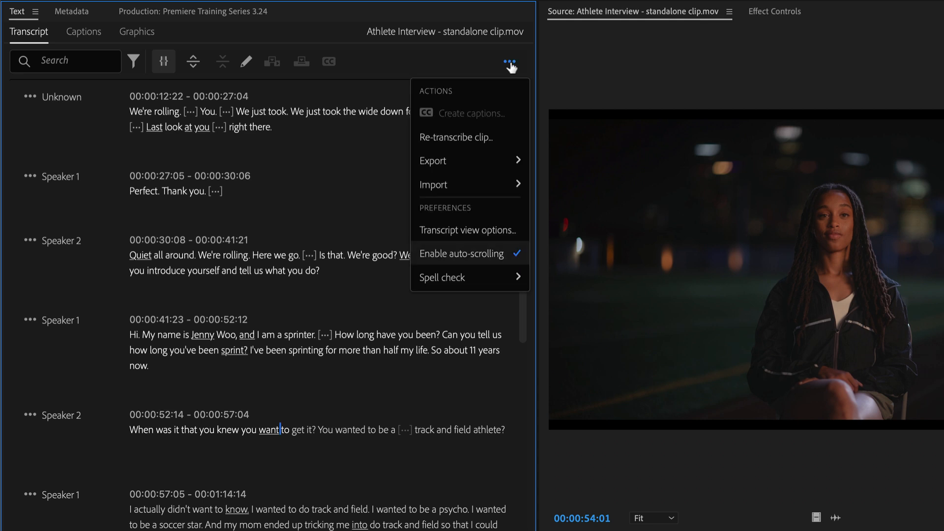
{"action": "left_click", "coordinate": [338, 171]}
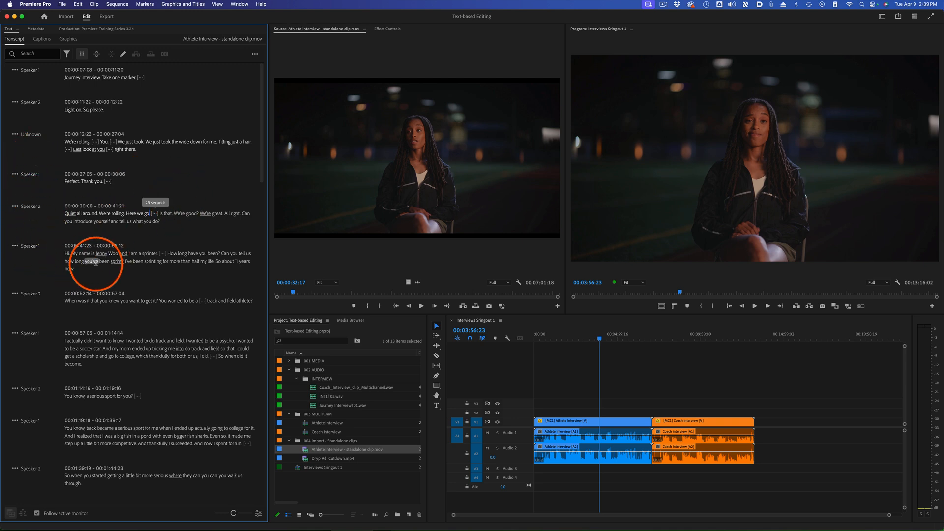
Rename Speaker 1 to the athlete's first name, Speaker 2 to Director and Unknown to Crew, and save the speaker names
{"action": "double_click", "coordinate": [113, 253]}
{"action": "double_click", "coordinate": [87, 254]}
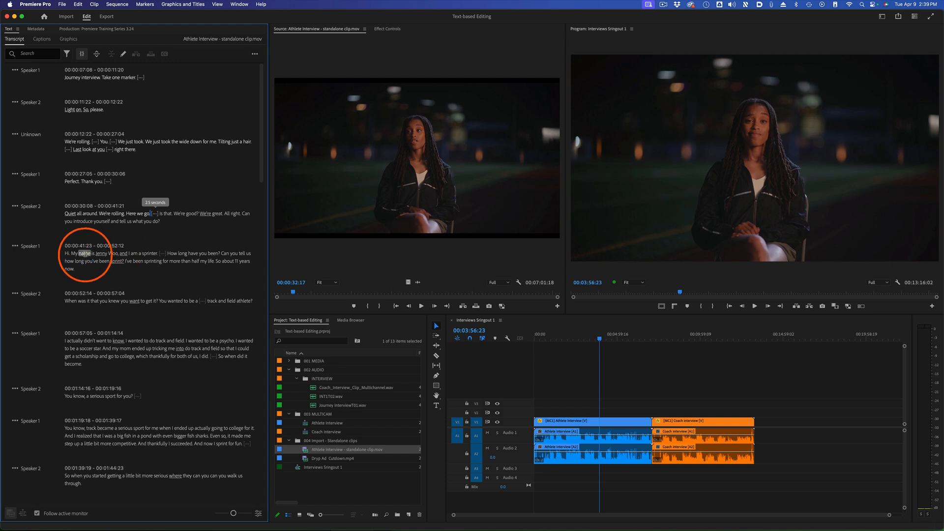
{"action": "left_click", "coordinate": [16, 249]}
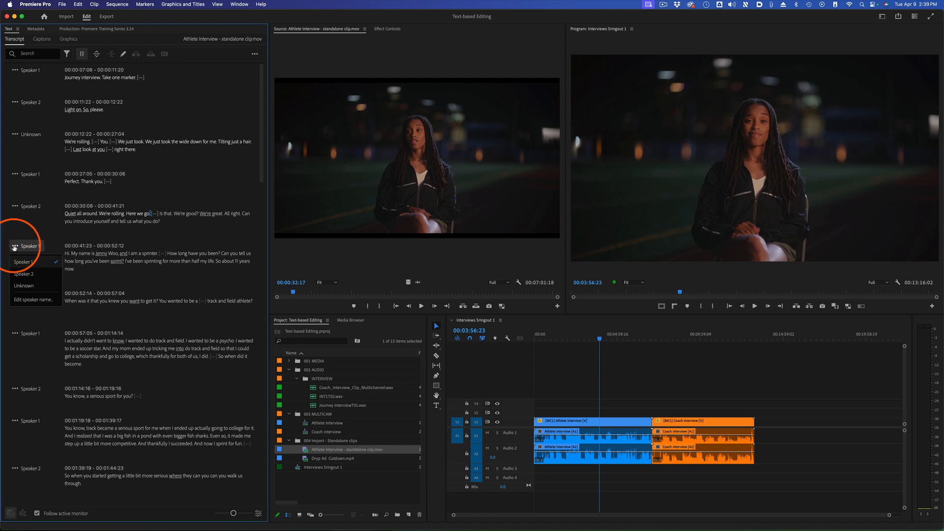
{"action": "left_click", "coordinate": [38, 300]}
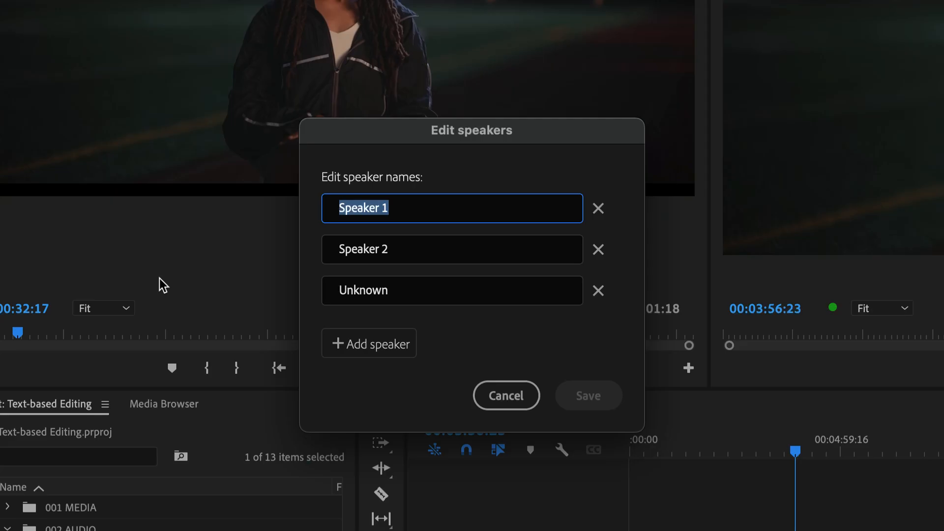
{"action": "type", "text": "Jenny"}
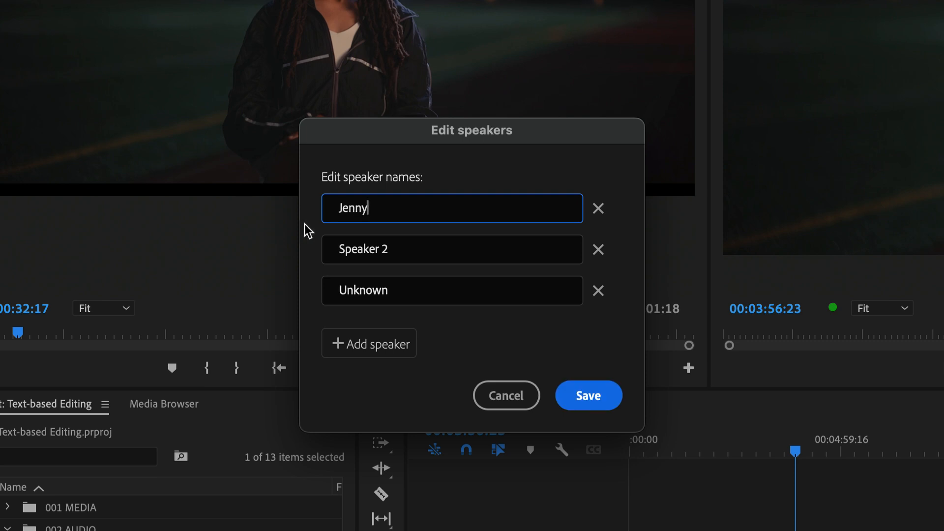
{"action": "key", "text": "Tab"}
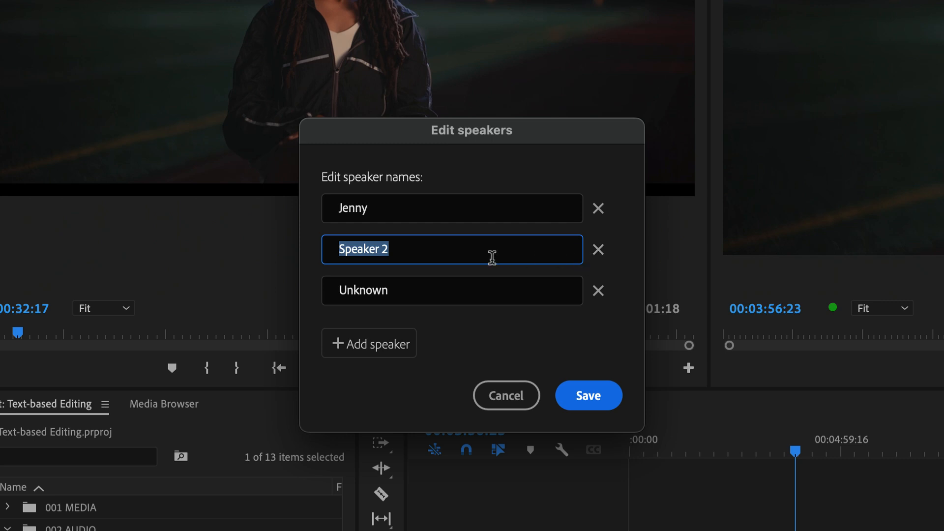
{"action": "type", "text": "Director"}
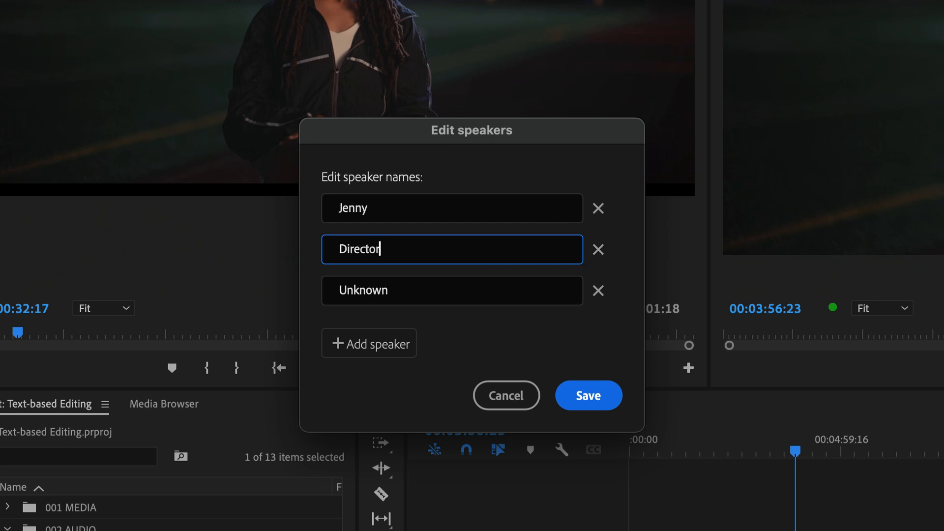
{"action": "left_click", "coordinate": [466, 297]}
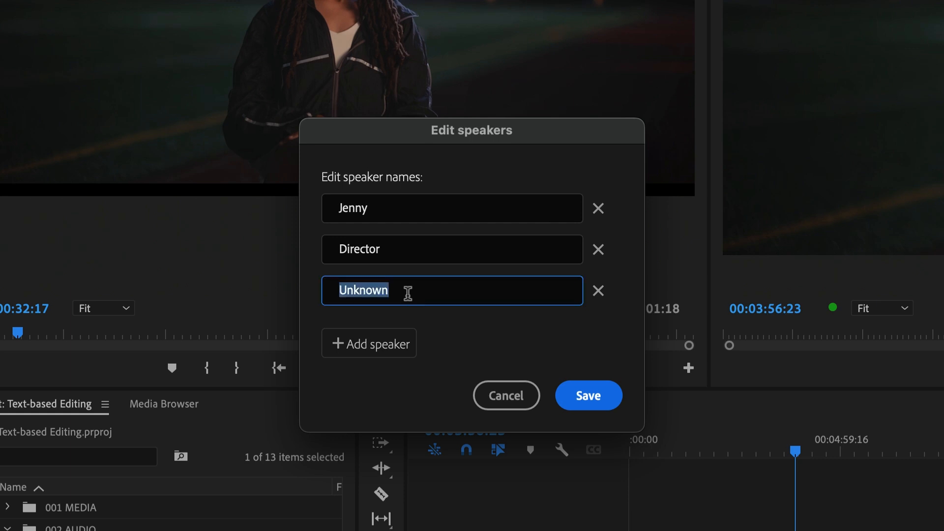
{"action": "type", "text": "Crew"}
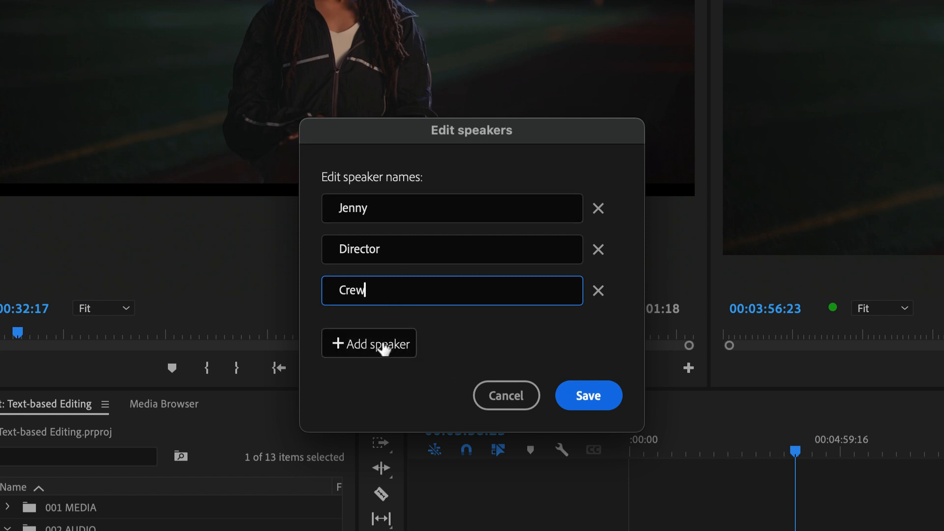
{"action": "left_click", "coordinate": [596, 393]}
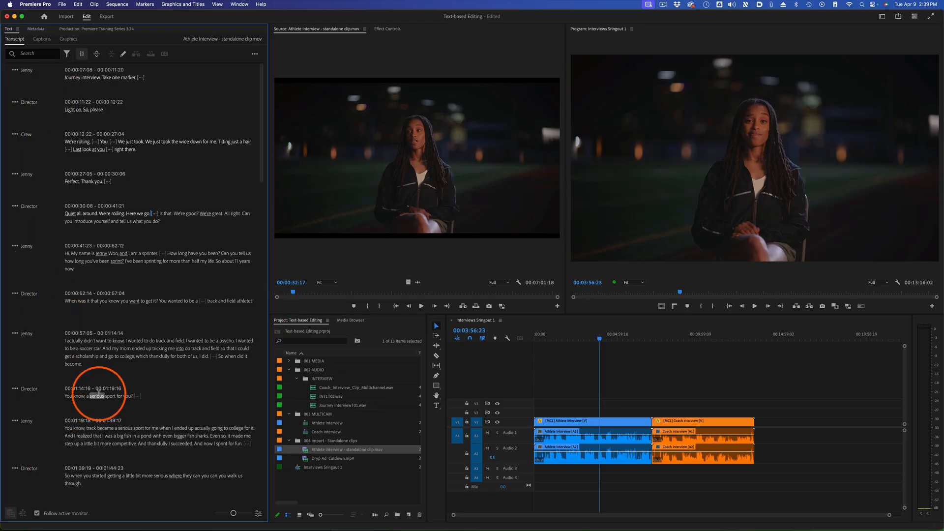
Reassign the transcript line at 00:01:44:23 from Crew to Director
{"action": "scroll", "coordinate": [130, 394], "scroll_direction": "down", "scroll_amount": 3}
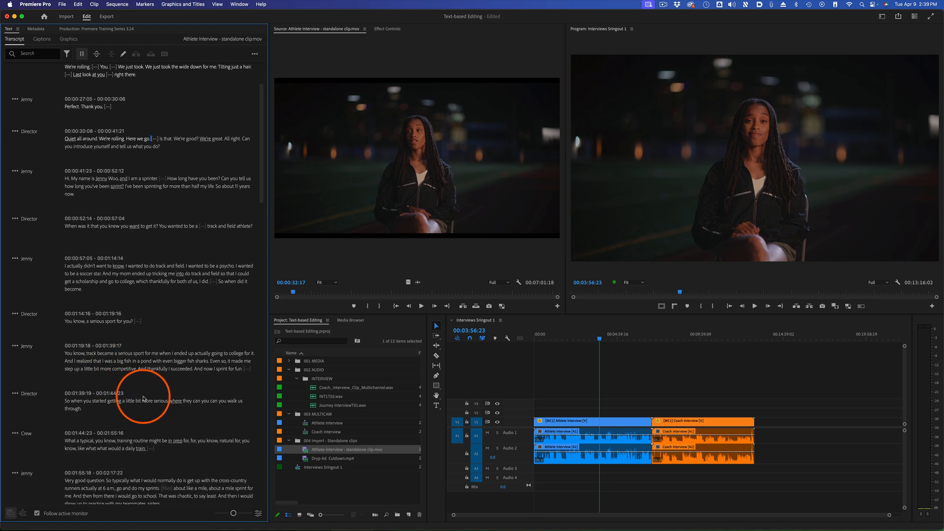
{"action": "scroll", "coordinate": [126, 381], "scroll_direction": "up", "scroll_amount": 3}
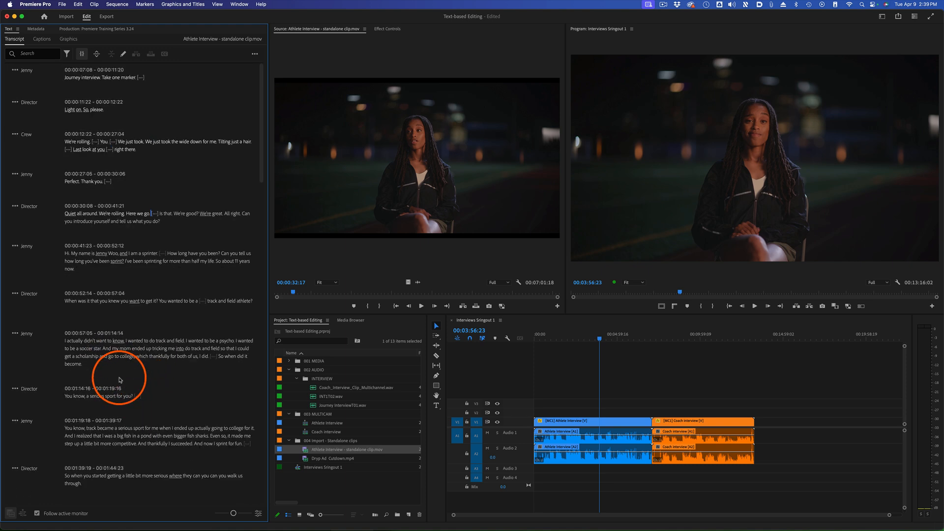
{"action": "scroll", "coordinate": [120, 380], "scroll_direction": "down", "scroll_amount": 3}
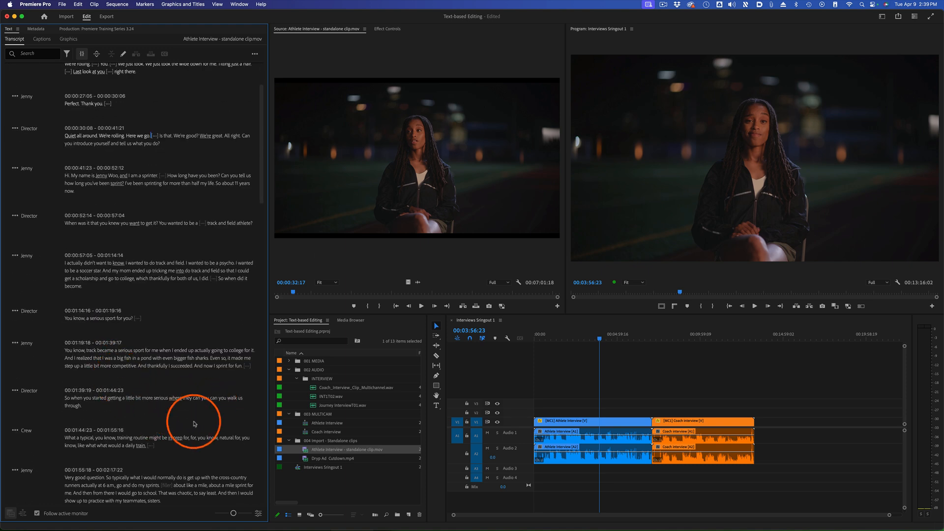
{"action": "left_click", "coordinate": [16, 431]}
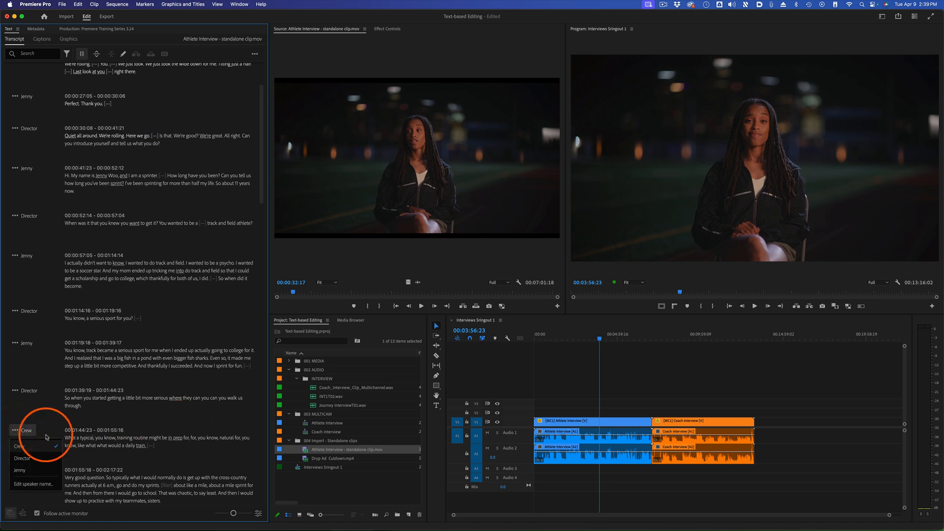
{"action": "left_click", "coordinate": [35, 459]}
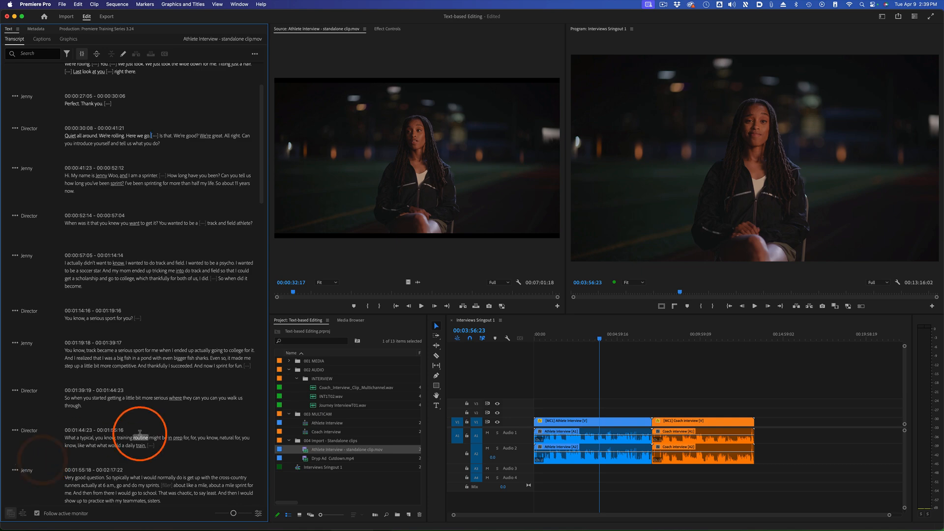
Bring up the transcript of the Interviews Sringout 1 sequence and scrub through its timeline to follow the dialogue
{"action": "scroll", "coordinate": [155, 418], "scroll_direction": "down", "scroll_amount": 10}
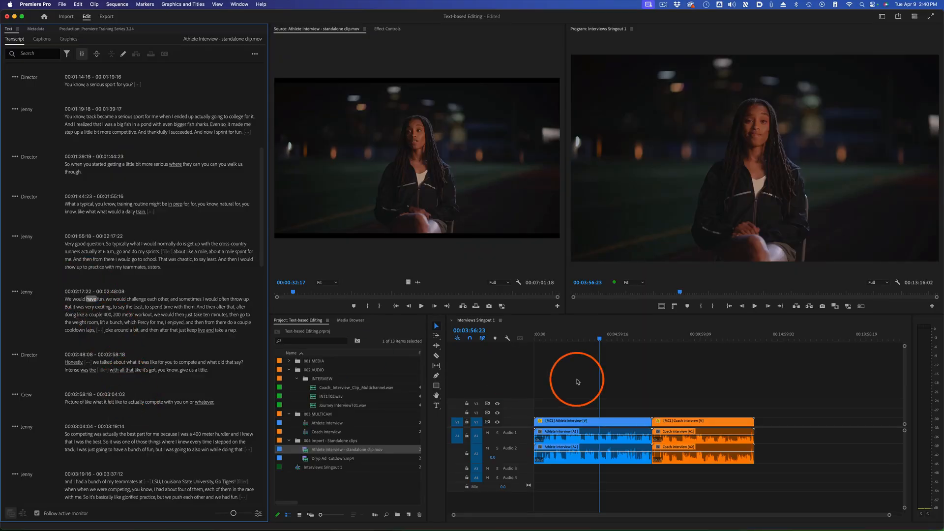
{"action": "left_click", "coordinate": [637, 365]}
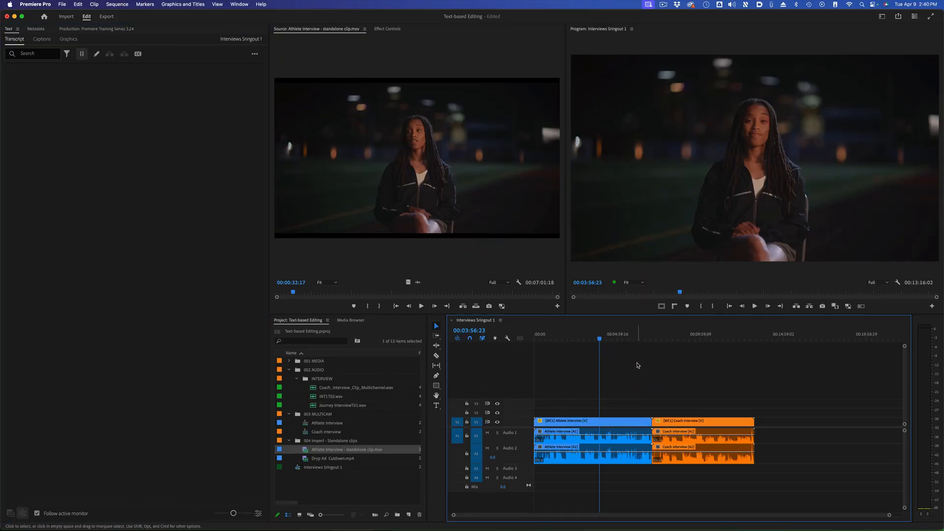
{"action": "left_click", "coordinate": [659, 338]}
{"action": "left_click_drag", "start_coordinate": [659, 339], "coordinate": [618, 339]}
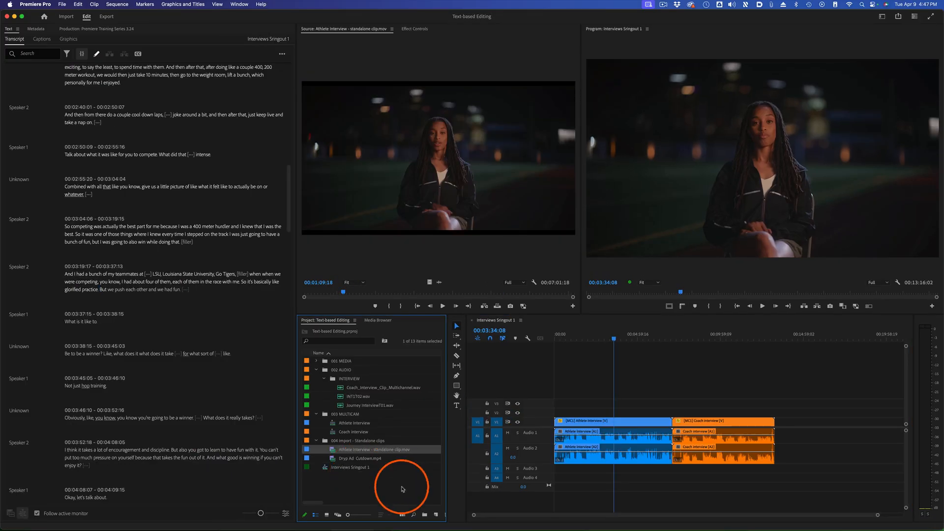
Create a new sequence named "Interview 2" with the HD 1080p 23.976 fps preset and make its timeline active
{"action": "left_click", "coordinate": [436, 515]}
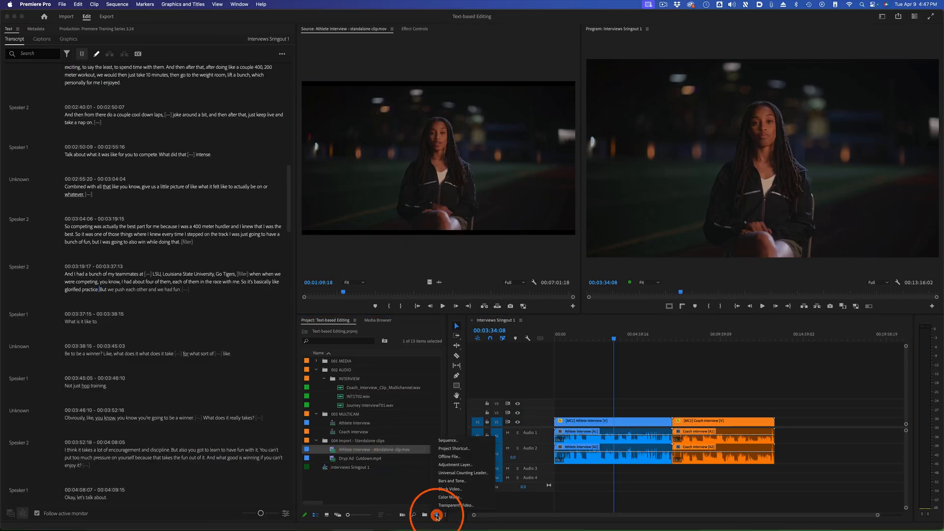
{"action": "left_click", "coordinate": [467, 440]}
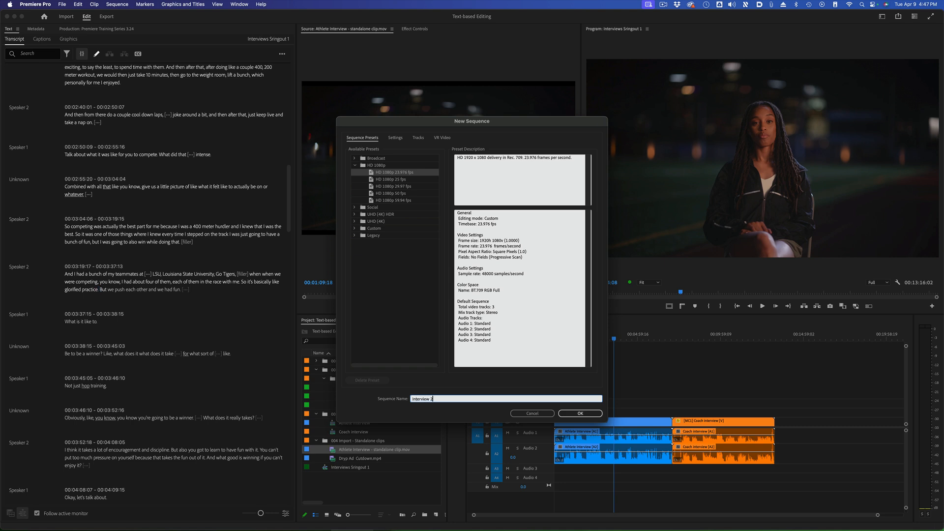
{"action": "key", "text": "Return"}
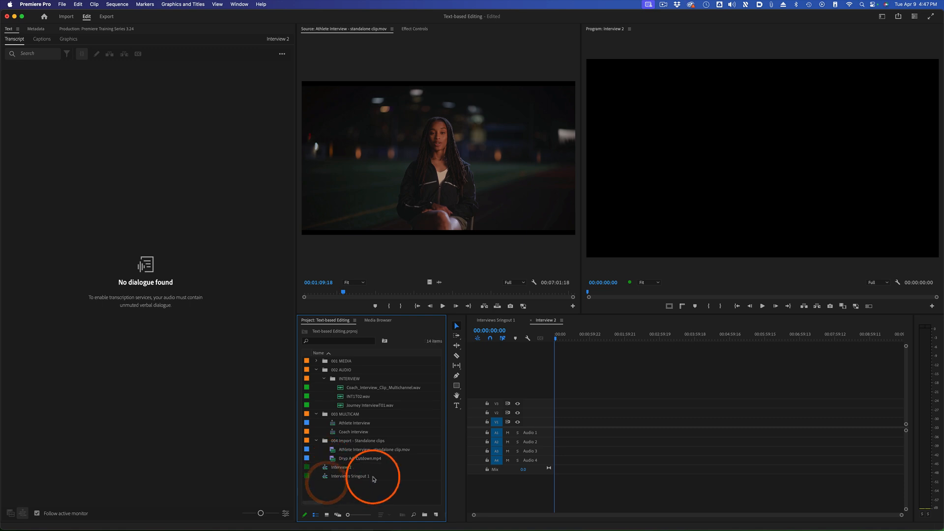
{"action": "left_click", "coordinate": [580, 354]}
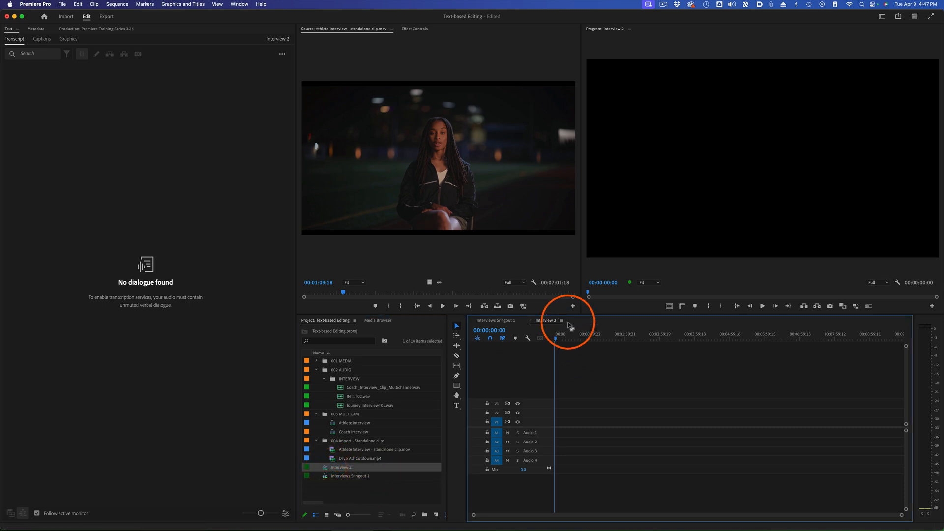
Mark an in point at about 00:01:09 and an out point at 00:02:26:19 in the Athlete Interview source clip for inserting that range
{"action": "left_click", "coordinate": [450, 143]}
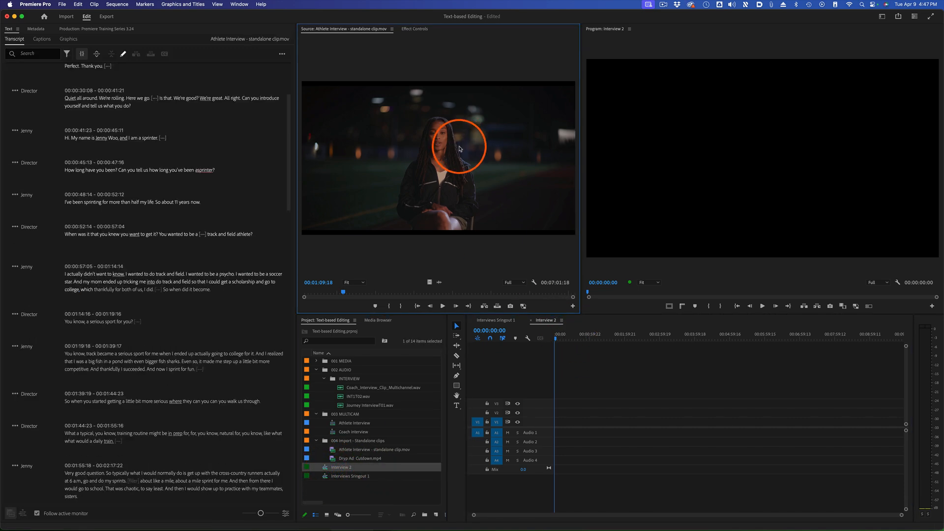
{"action": "left_click", "coordinate": [343, 293]}
{"action": "key", "text": "i"}
{"action": "left_click", "coordinate": [393, 292]}
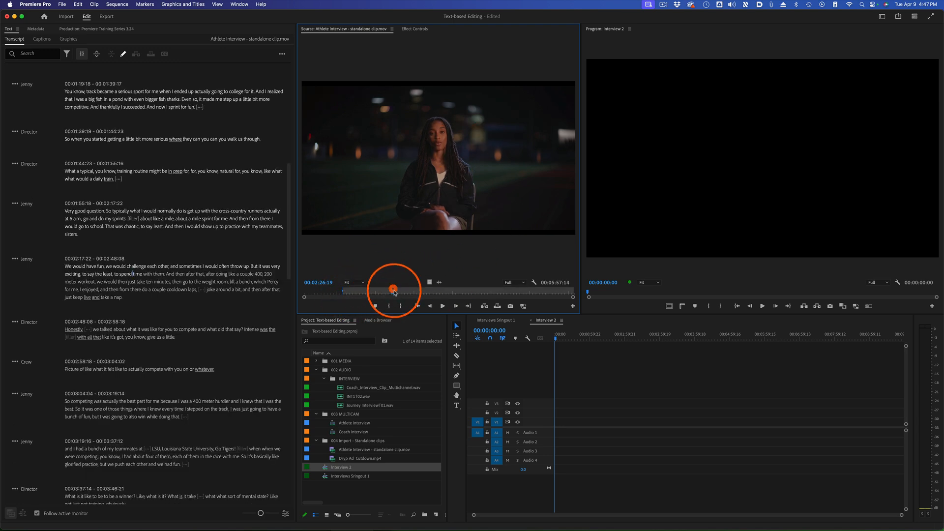
{"action": "key", "text": "o"}
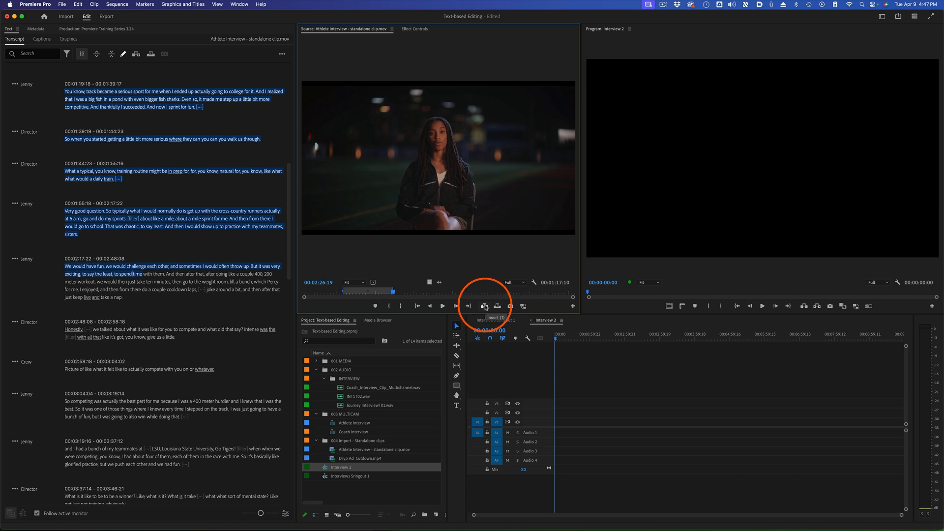
{"action": "left_click", "coordinate": [485, 306]}
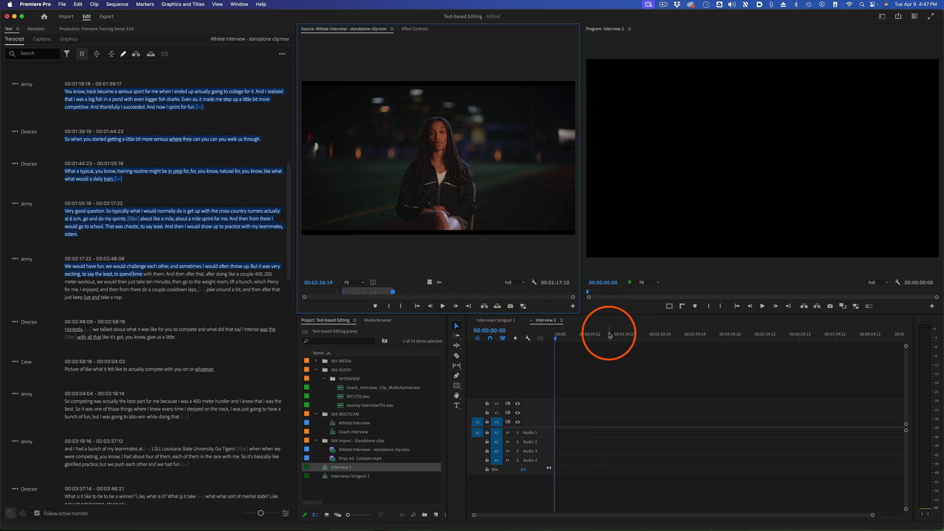
Insert the athlete's self-introduction sentence at 00:00:41:23 from the source transcript into the Interview 2 sequence and play it from the start
{"action": "left_click", "coordinate": [181, 243]}
{"action": "scroll", "coordinate": [202, 219], "scroll_direction": "up", "scroll_amount": 2}
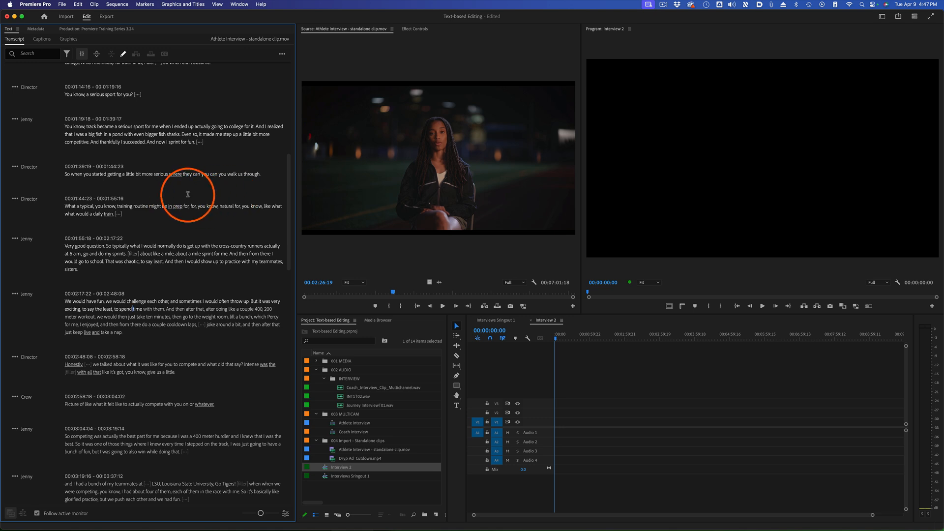
{"action": "scroll", "coordinate": [195, 199], "scroll_direction": "up", "scroll_amount": 7}
{"action": "scroll", "coordinate": [187, 199], "scroll_direction": "up", "scroll_amount": 1}
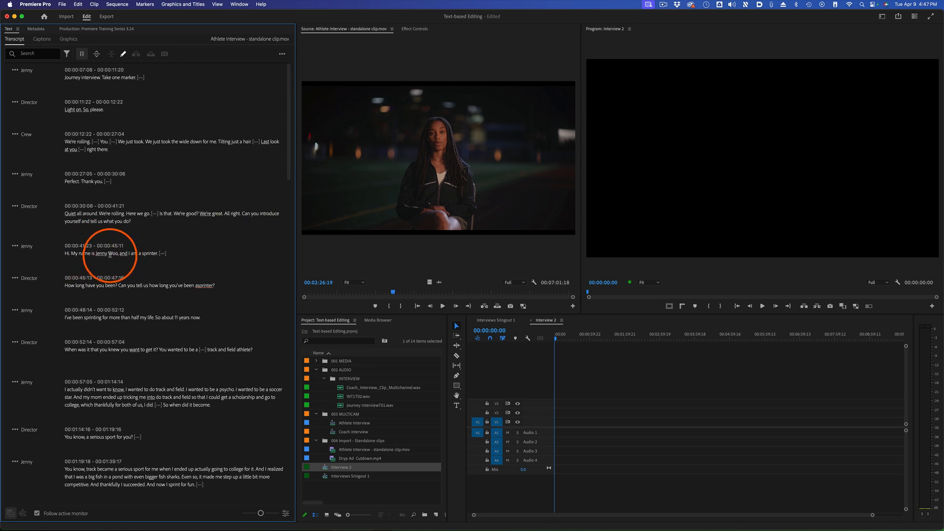
{"action": "left_click_drag", "start_coordinate": [61, 253], "coordinate": [189, 246]}
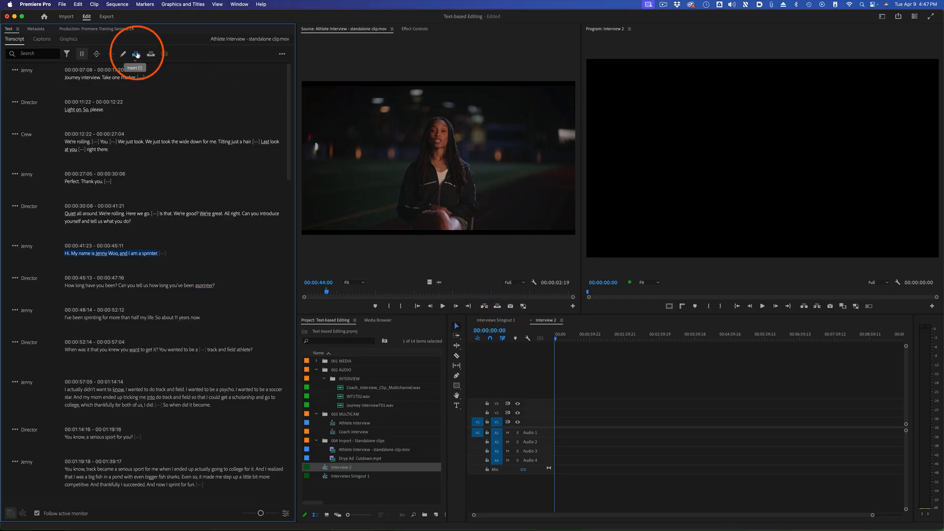
{"action": "left_click_drag", "start_coordinate": [558, 338], "coordinate": [552, 338]}
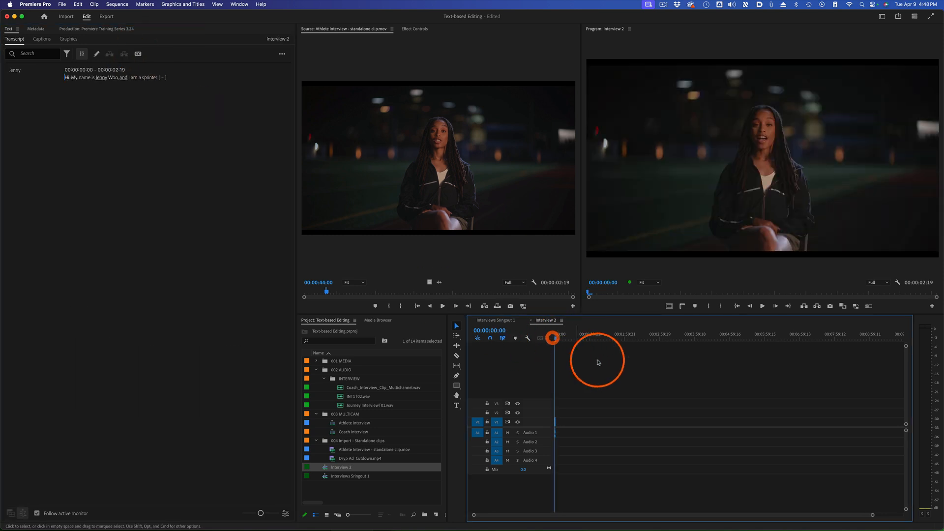
{"action": "key", "text": "space"}
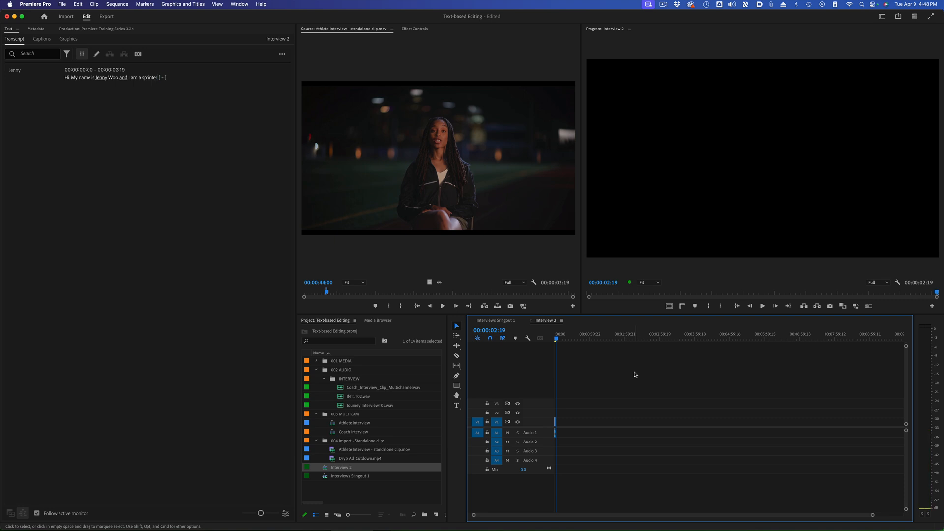
Insert the athlete's answer "I've been sprinting for more than half my life. So about 11 years now." into the Interview 2 sequence
{"action": "left_click", "coordinate": [396, 173]}
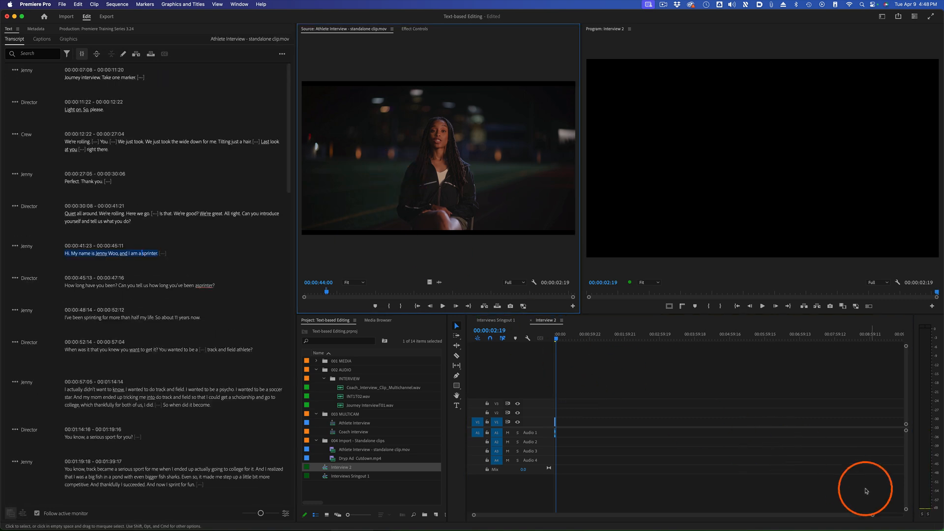
{"action": "left_click", "coordinate": [608, 376]}
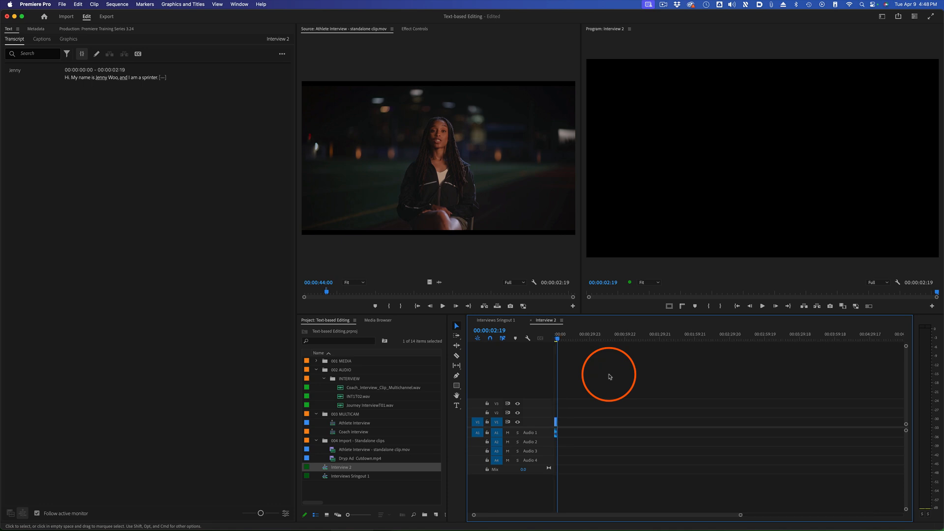
{"action": "key", "text": "equal"}
{"action": "key", "text": "equal"}
{"action": "key", "text": "equal"}
{"action": "key", "text": "equal"}
{"action": "left_click", "coordinate": [453, 163]}
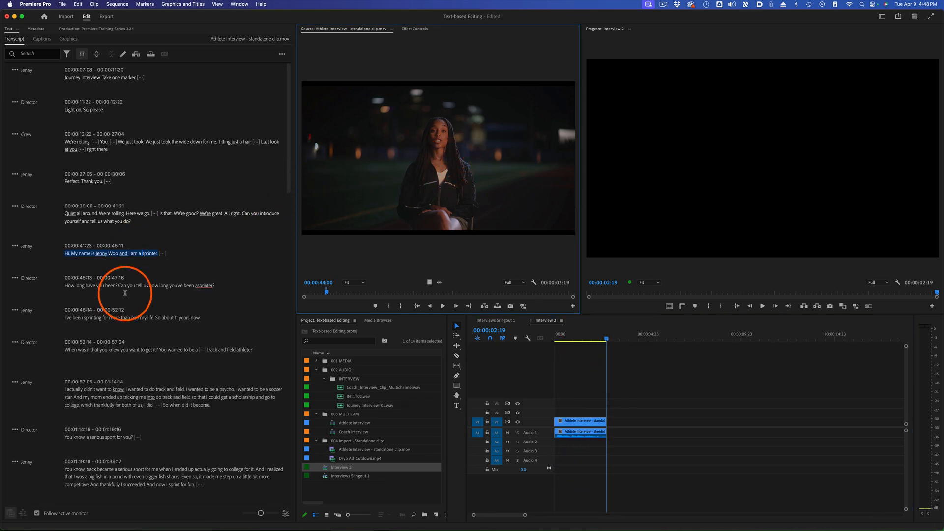
{"action": "scroll", "coordinate": [124, 293], "scroll_direction": "down", "scroll_amount": 1}
{"action": "left_click", "coordinate": [40, 290]}
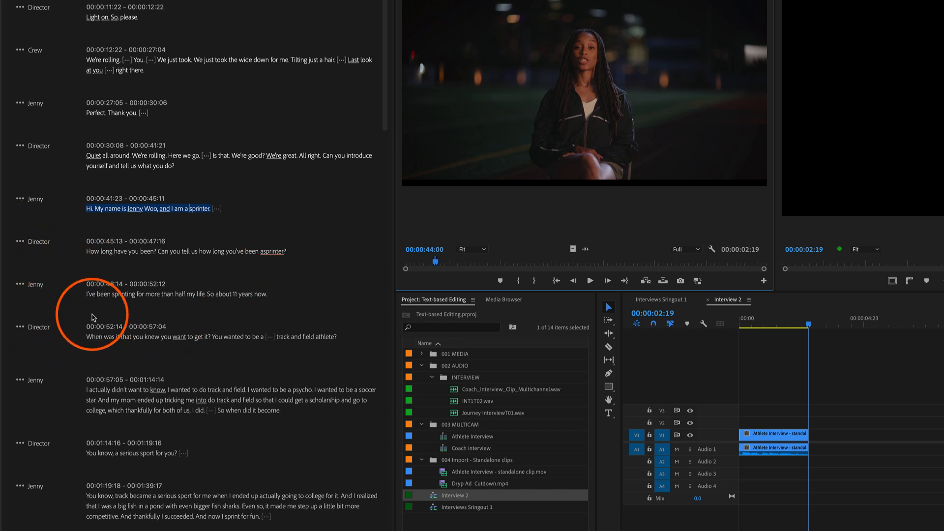
{"action": "left_click_drag", "start_coordinate": [266, 294], "coordinate": [63, 317]}
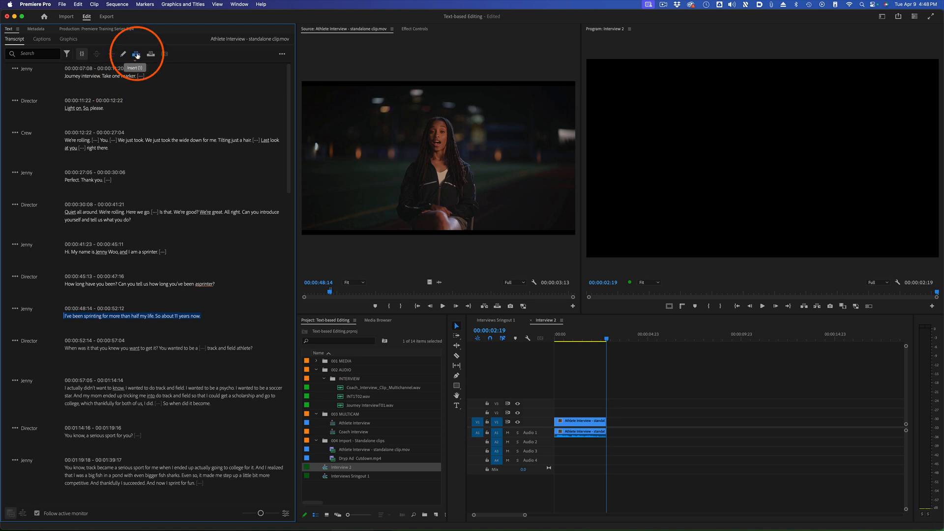
{"action": "left_click", "coordinate": [136, 54]}
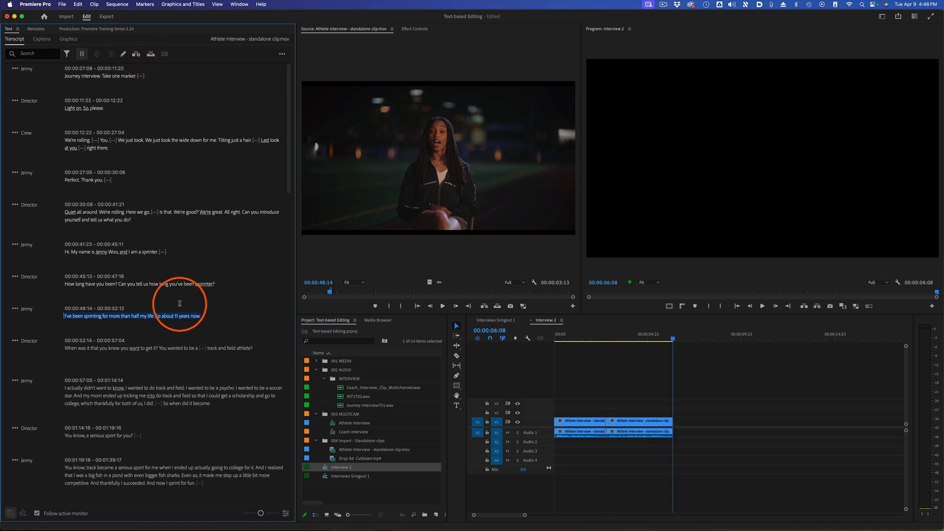
Insert the transcript passage from "I wanted to be a soccer star" through "So when did it become" at the end of Interview 2
{"action": "scroll", "coordinate": [184, 304], "scroll_direction": "down", "scroll_amount": 2}
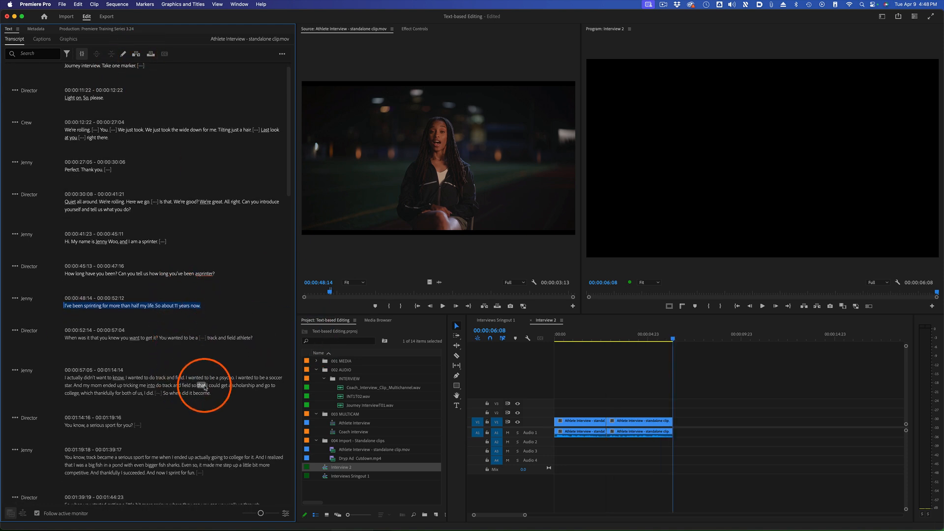
{"action": "scroll", "coordinate": [221, 381], "scroll_direction": "down", "scroll_amount": 1}
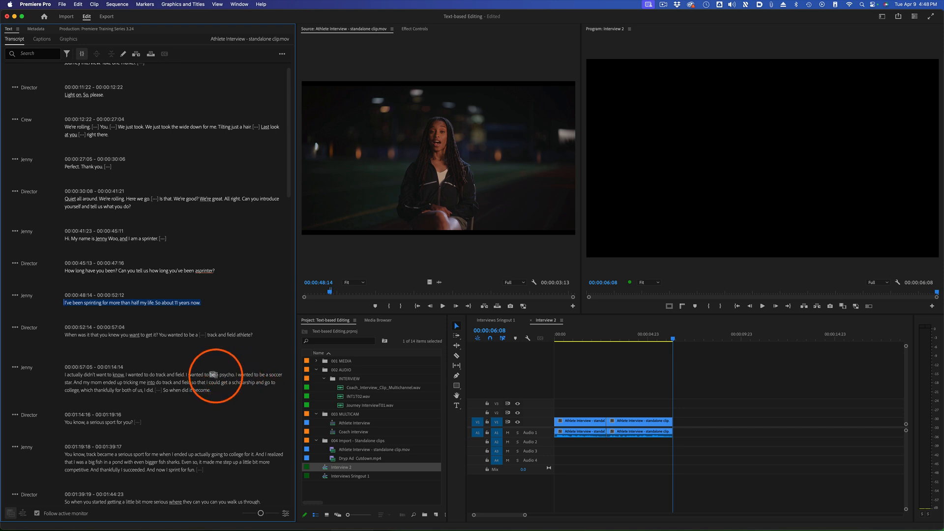
{"action": "left_click_drag", "start_coordinate": [236, 374], "coordinate": [282, 396]}
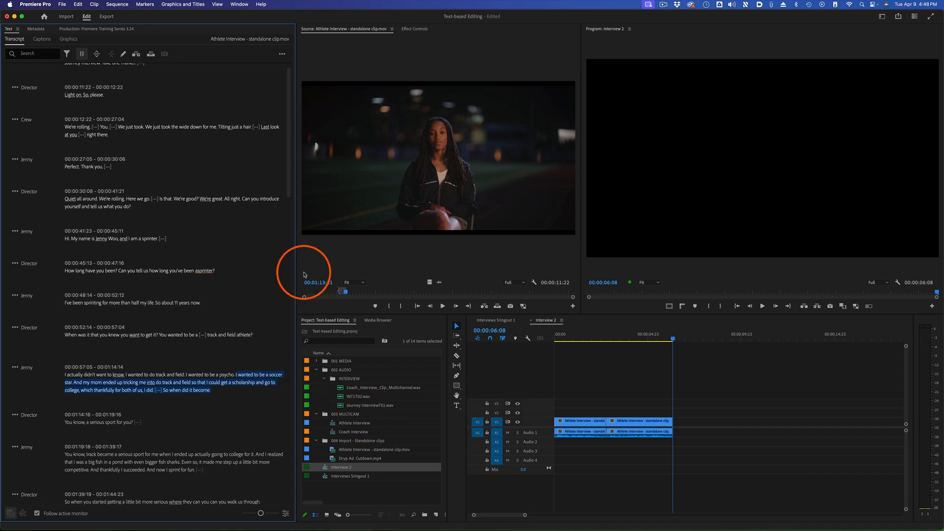
{"action": "left_click", "coordinate": [137, 54]}
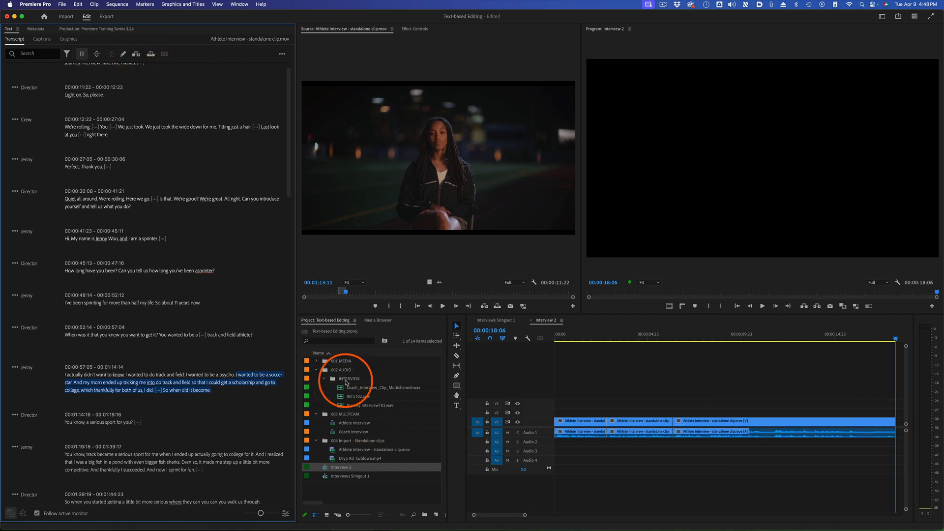
Review the assembled Interview 2 sequence by checking its second and third inserted clips against the sequence transcript
{"action": "left_click", "coordinate": [617, 367]}
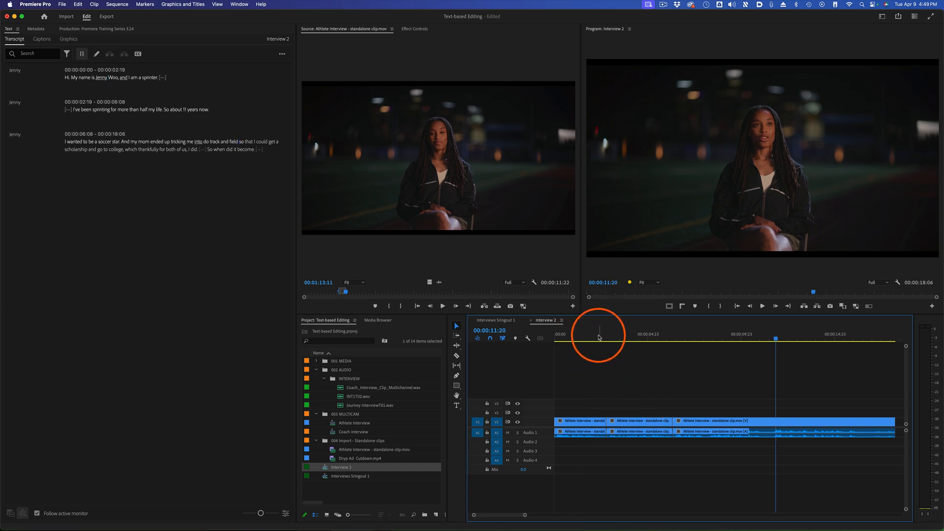
{"action": "left_click", "coordinate": [624, 336]}
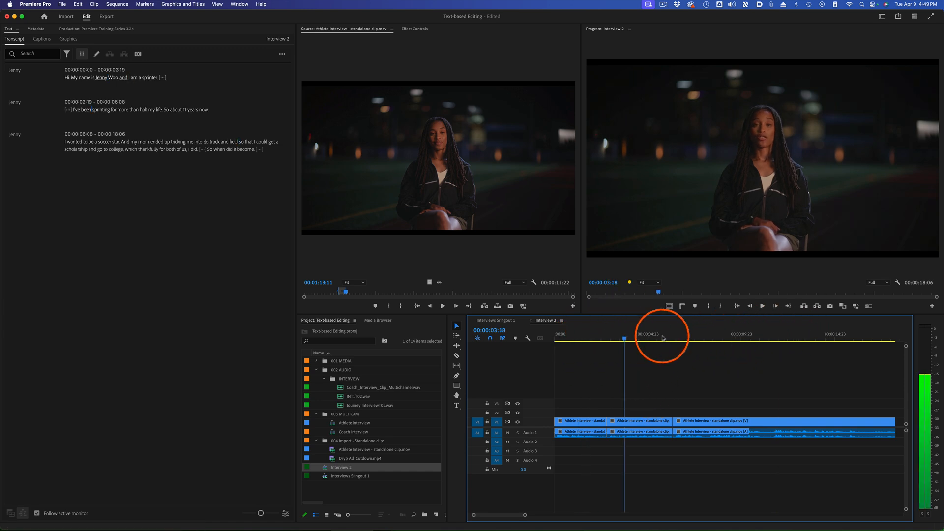
{"action": "left_click", "coordinate": [691, 336]}
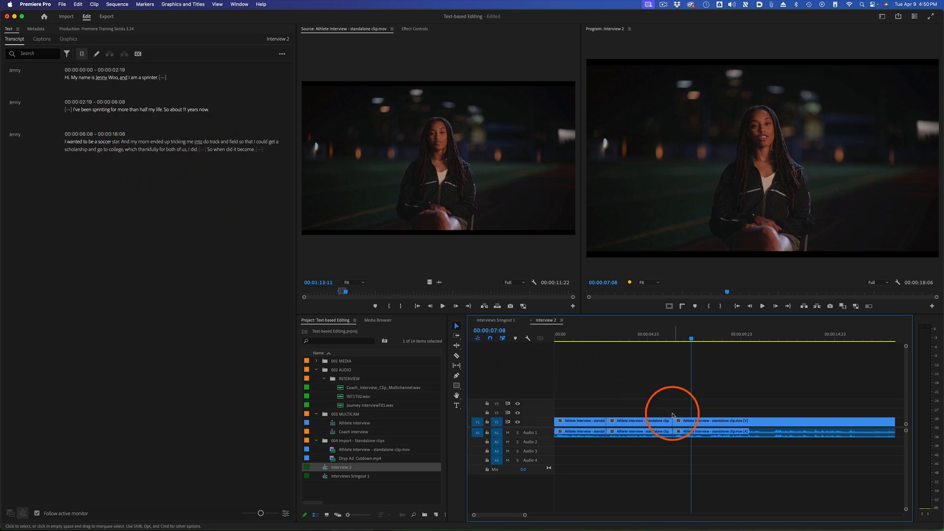
{"action": "left_click", "coordinate": [378, 147]}
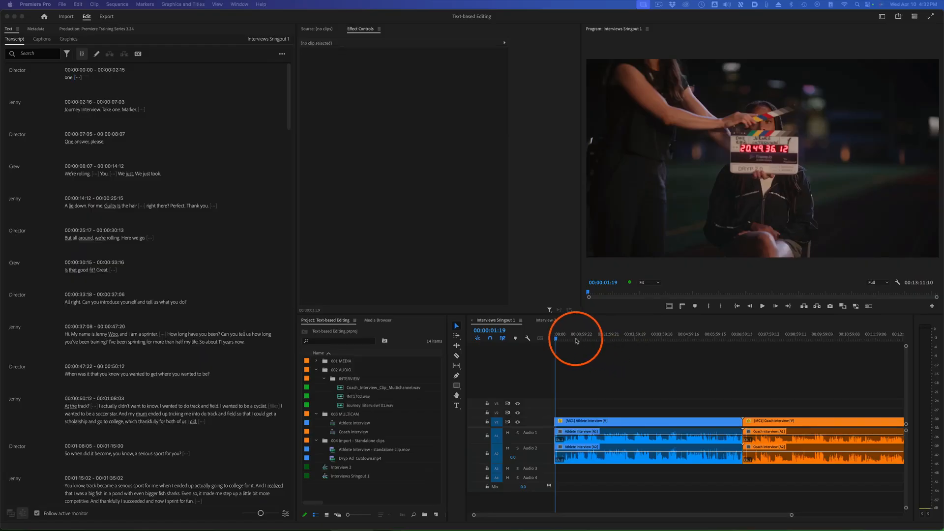
Scrub and play the Interviews Sringout 1 sequence at several points in the athlete and coach interviews while following the transcript
{"action": "left_click", "coordinate": [574, 340]}
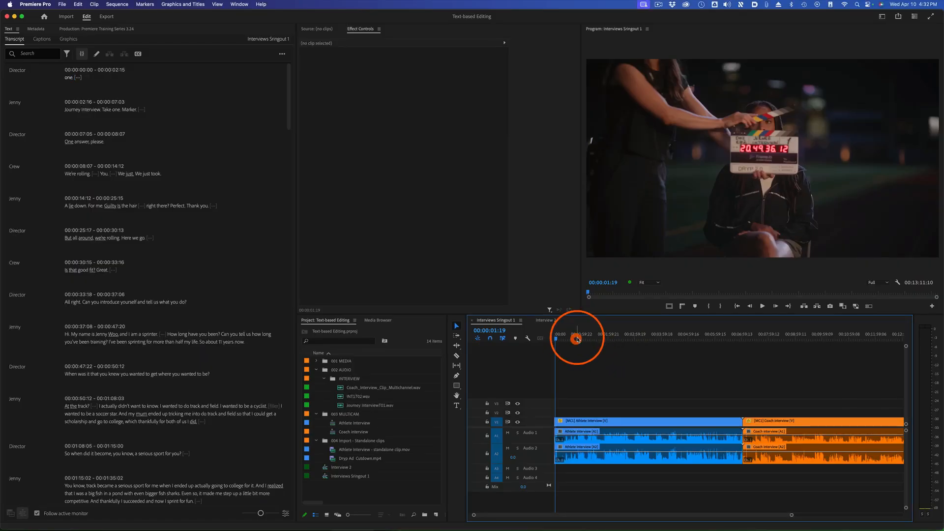
{"action": "left_click_drag", "start_coordinate": [576, 340], "coordinate": [764, 339]}
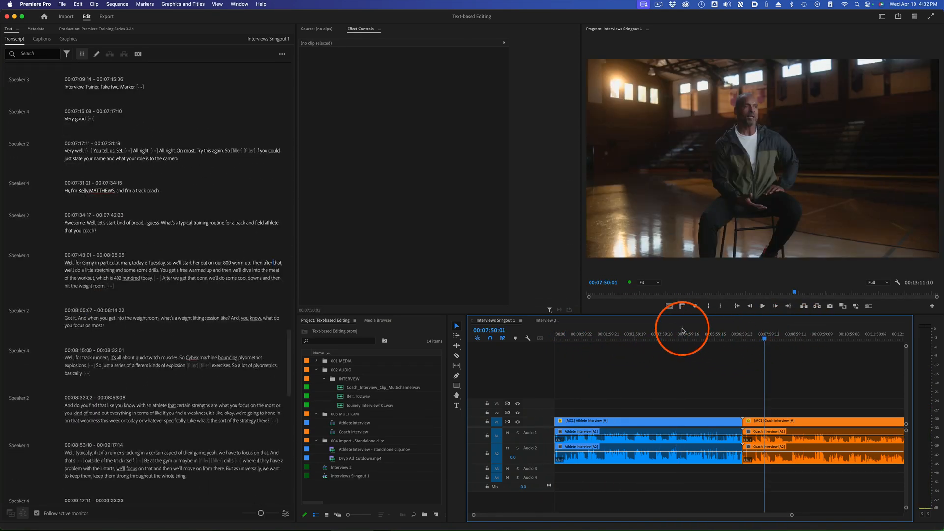
{"action": "key", "text": "Home"}
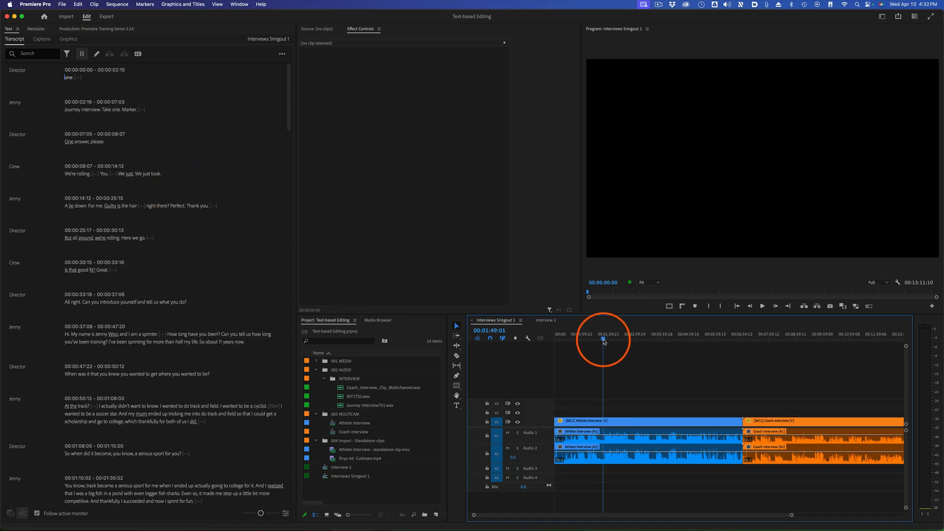
{"action": "left_click", "coordinate": [602, 338]}
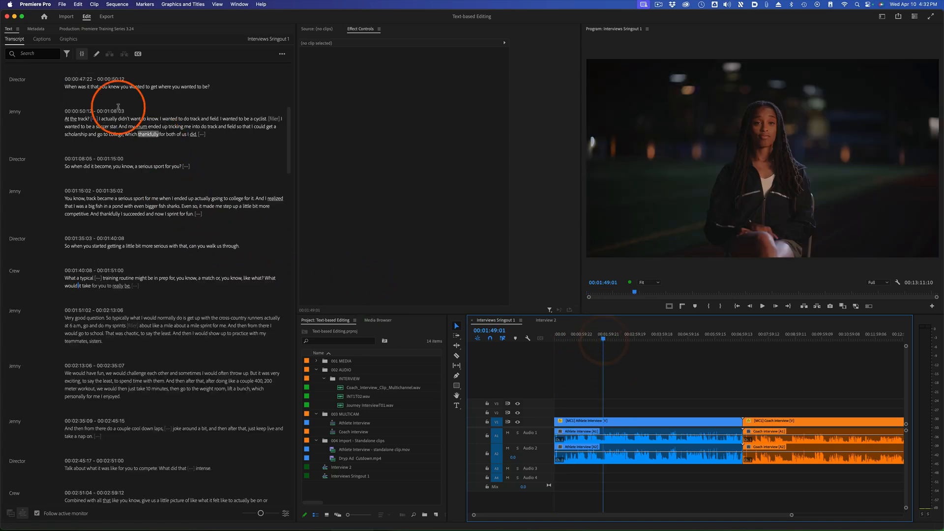
{"action": "left_click", "coordinate": [625, 338]}
{"action": "key", "text": "space"}
{"action": "key", "text": "space"}
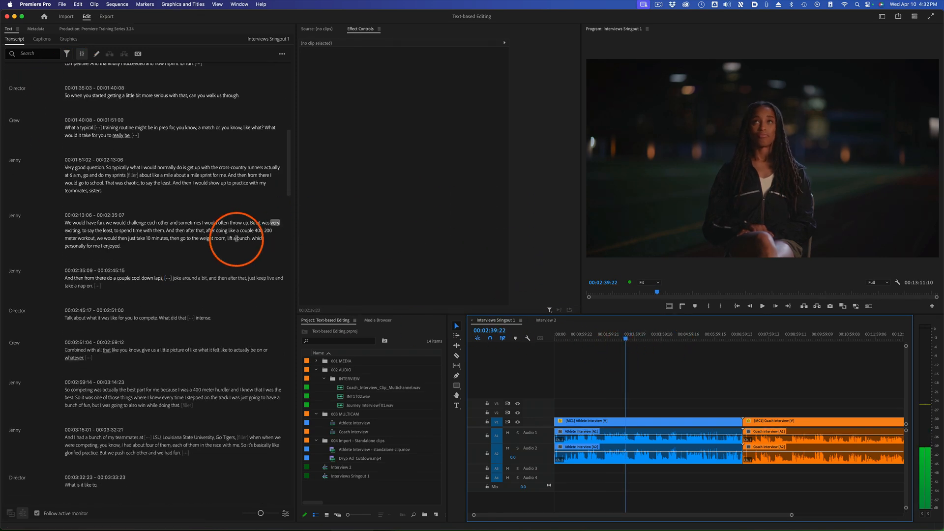
{"action": "left_click", "coordinate": [601, 338]}
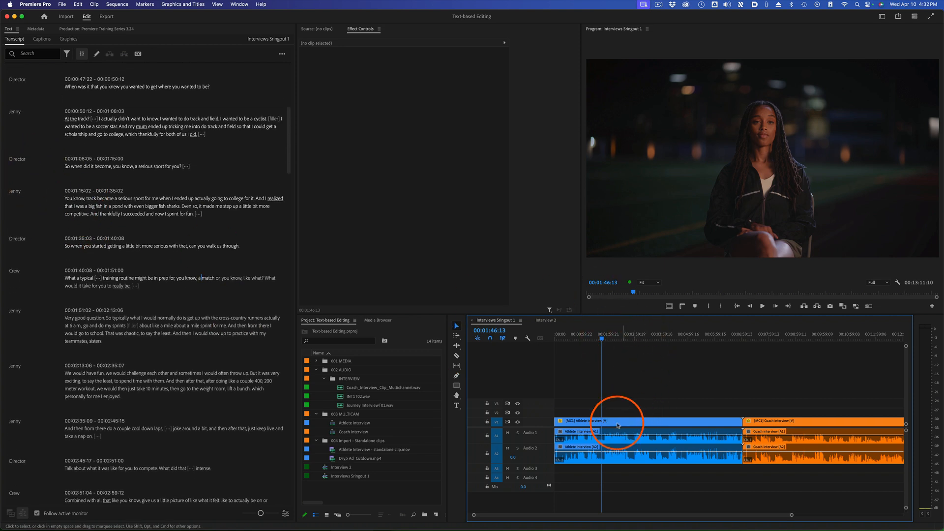
{"action": "left_click", "coordinate": [639, 423]}
{"action": "left_click", "coordinate": [649, 385]}
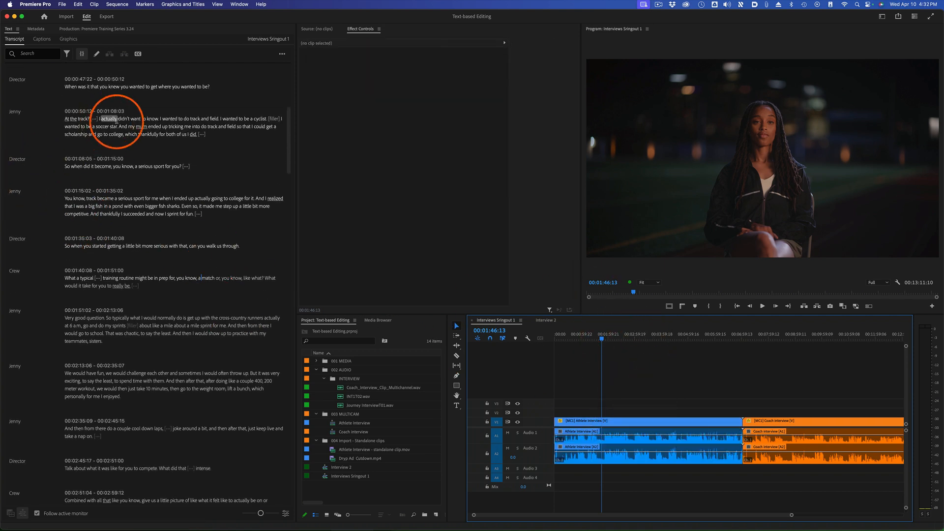
Play the athlete's self-introduction from its first word at 00:00:37:08 in the Interviews Sringout 1 transcript
{"action": "left_click", "coordinate": [554, 336]}
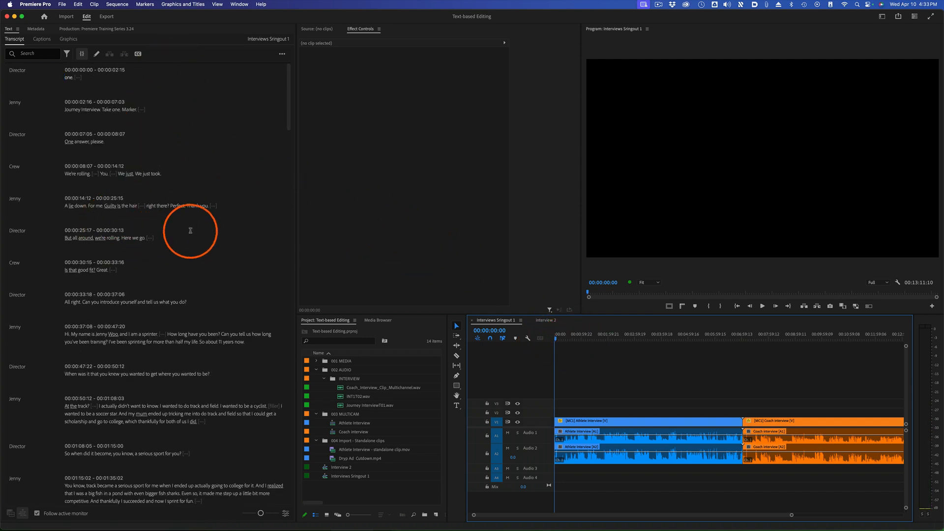
{"action": "left_click", "coordinate": [67, 333]}
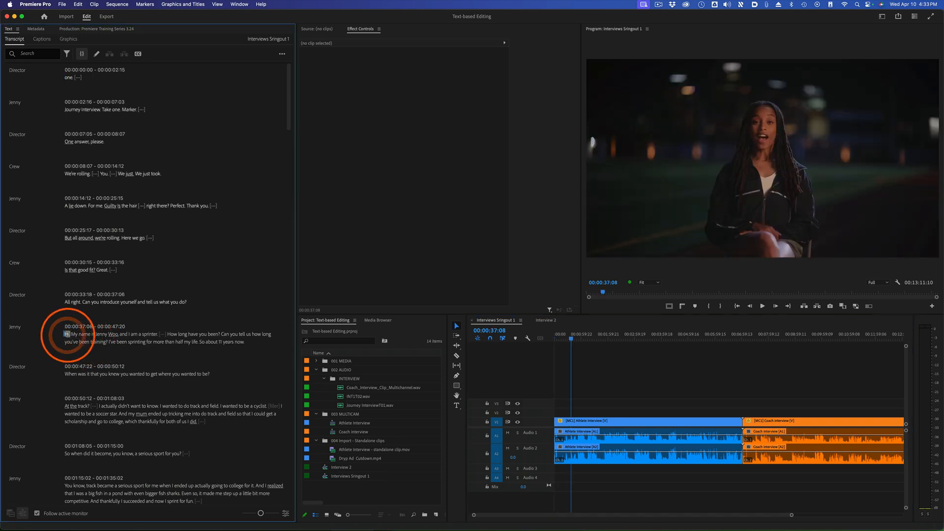
{"action": "key", "text": "space"}
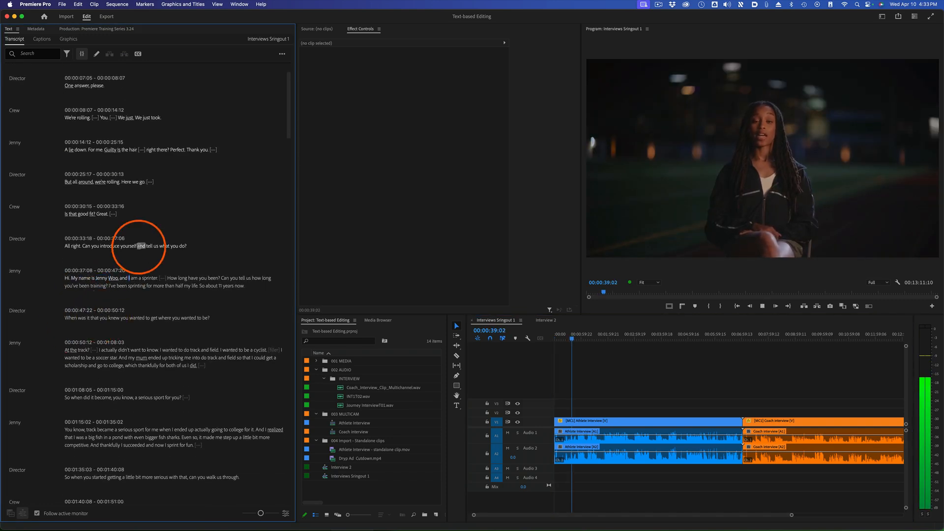
Delete all transcript text before the athlete's self-introduction without closing the gap, and undo the deletion
{"action": "mouse_move", "coordinate": [189, 249]}
{"action": "left_mouse_down"}
{"action": "mouse_move", "coordinate": [38, 217]}
{"action": "mouse_move", "coordinate": [47, 36]}
{"action": "mouse_move", "coordinate": [120, 47]}
{"action": "mouse_move", "coordinate": [173, 74]}
{"action": "mouse_move", "coordinate": [225, 184]}
{"action": "mouse_move", "coordinate": [133, 112]}
{"action": "mouse_move", "coordinate": [213, 304]}
{"action": "mouse_move", "coordinate": [104, 299]}
{"action": "mouse_move", "coordinate": [44, 140]}
{"action": "mouse_move", "coordinate": [53, 72]}
{"action": "mouse_move", "coordinate": [68, 77]}
{"action": "left_mouse_up"}
{"action": "right_click", "coordinate": [69, 78]}
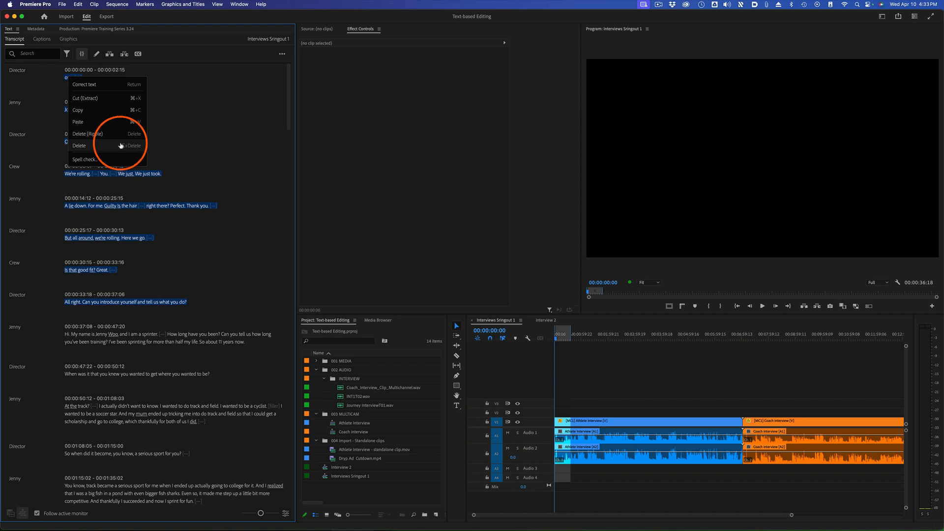
{"action": "left_click", "coordinate": [120, 145]}
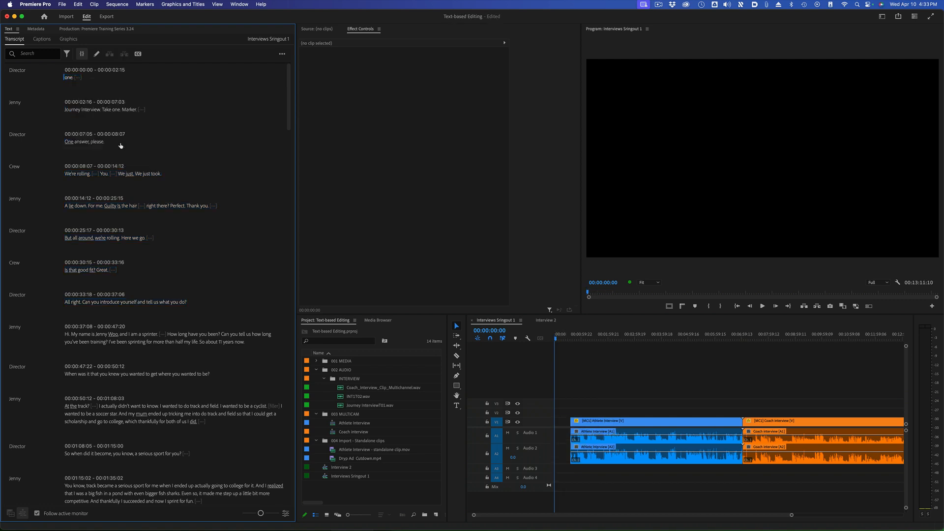
{"action": "key", "text": "super+z"}
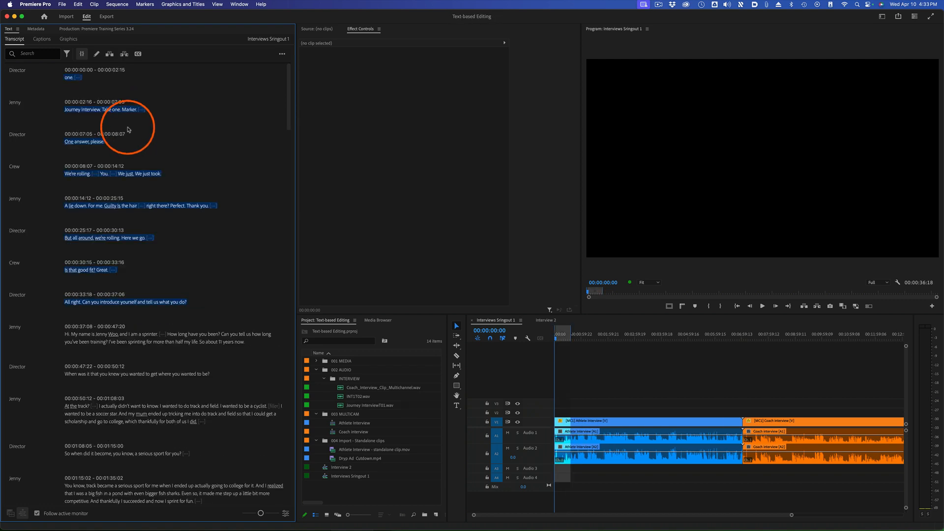
Ripple delete the selected opening transcript text before the athlete's self-introduction and play the sequence from the start
{"action": "right_click", "coordinate": [128, 129]}
{"action": "left_click", "coordinate": [152, 168]}
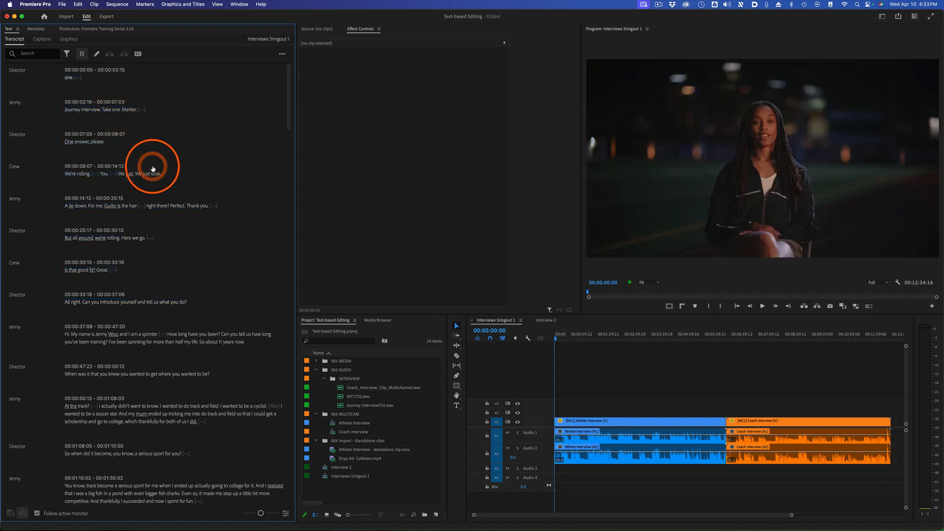
{"action": "left_click", "coordinate": [565, 340]}
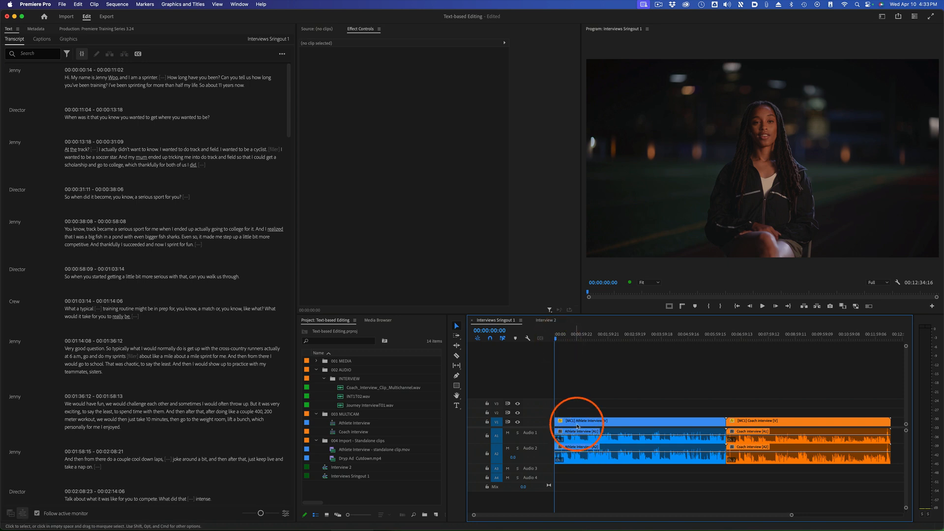
{"action": "key", "text": "space"}
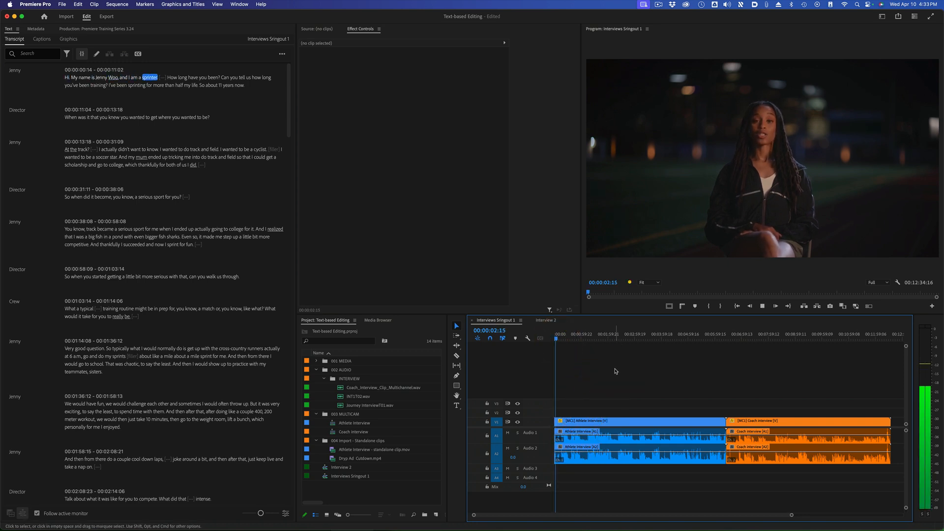
{"action": "key", "text": "space"}
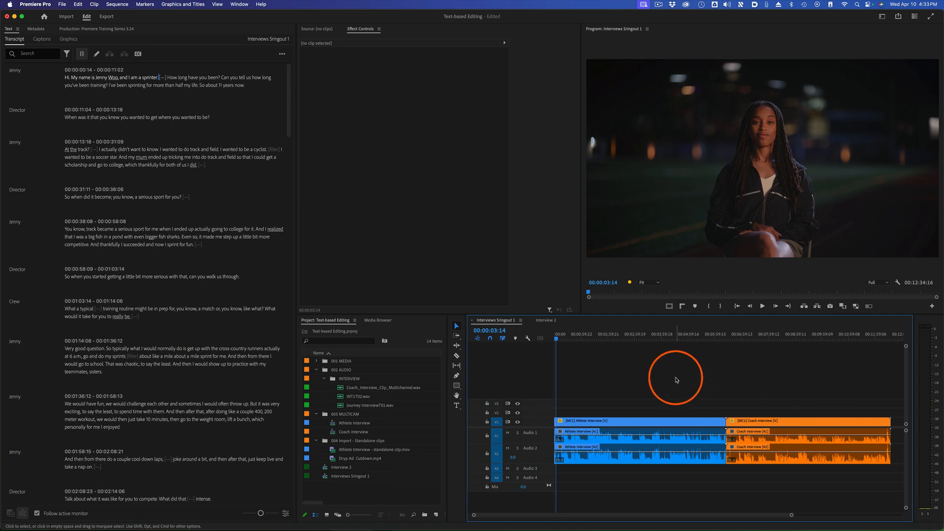
{"action": "mouse_move", "coordinate": [160, 77]}
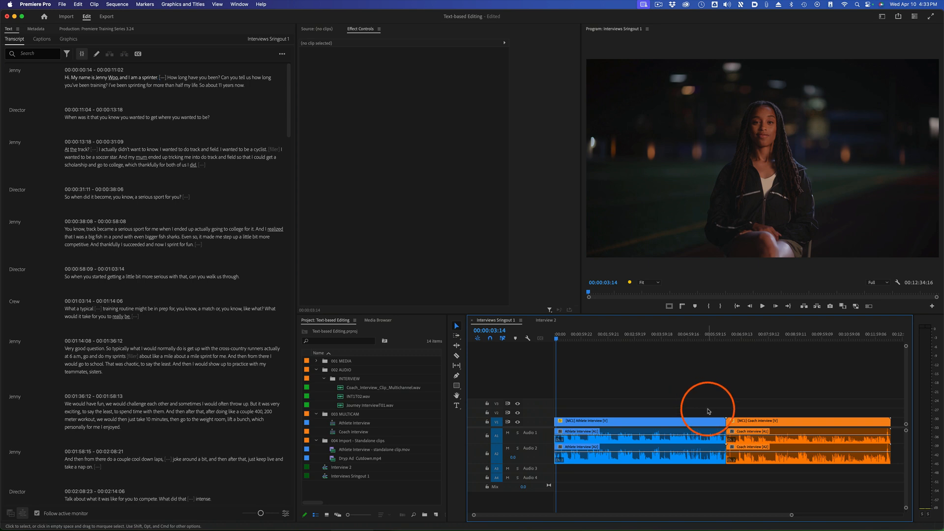
Ripple delete the crew chatter from the start of the coach interview up to the coach's self-introduction, and play that introduction
{"action": "left_click", "coordinate": [730, 334]}
{"action": "key", "text": "space"}
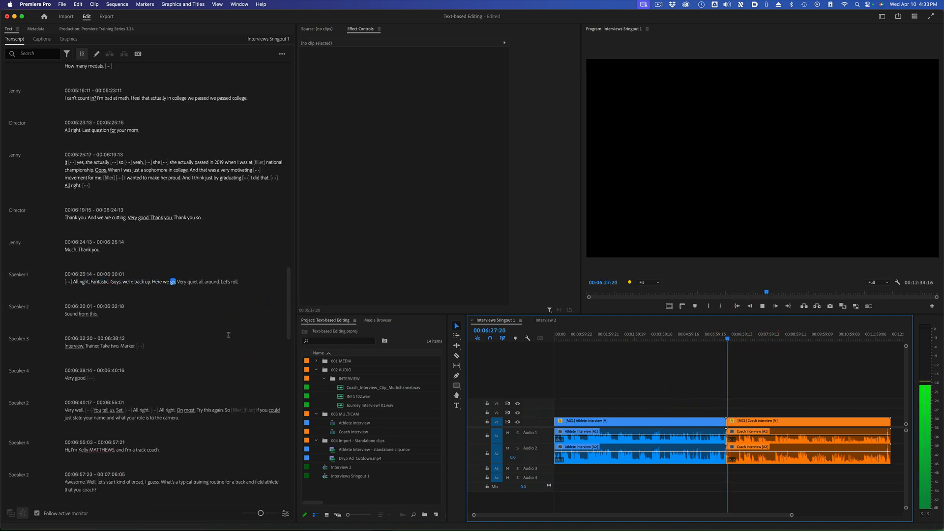
{"action": "key", "text": "space"}
{"action": "left_click_drag", "start_coordinate": [182, 420], "coordinate": [91, 279]}
{"action": "right_click", "coordinate": [91, 279]}
{"action": "left_click", "coordinate": [143, 344]}
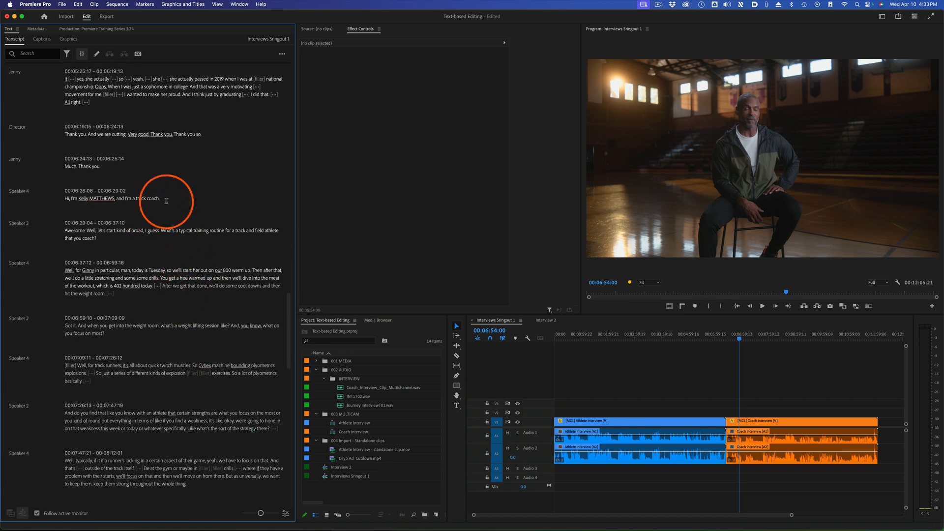
{"action": "left_click_drag", "start_coordinate": [170, 197], "coordinate": [65, 196]}
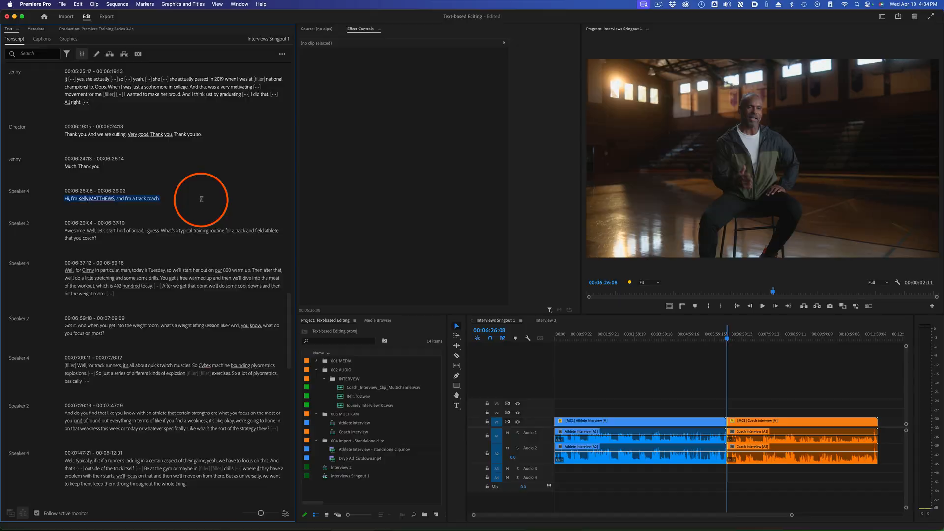
Cut the coach's self-introduction line at 00:06:26:08 from the Interviews Sringout 1 transcript, extracting it from the sequence
{"action": "left_click_drag", "start_coordinate": [147, 198], "coordinate": [73, 199]}
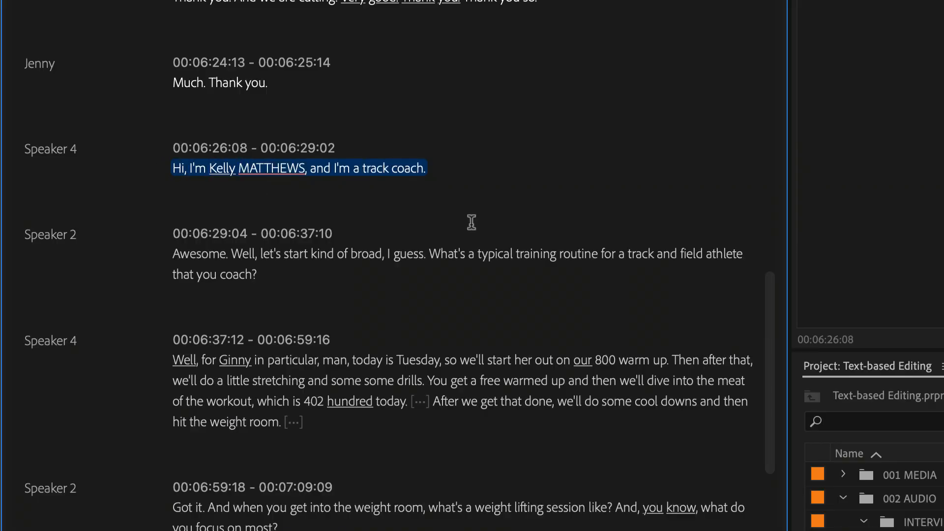
{"action": "right_click", "coordinate": [347, 168]}
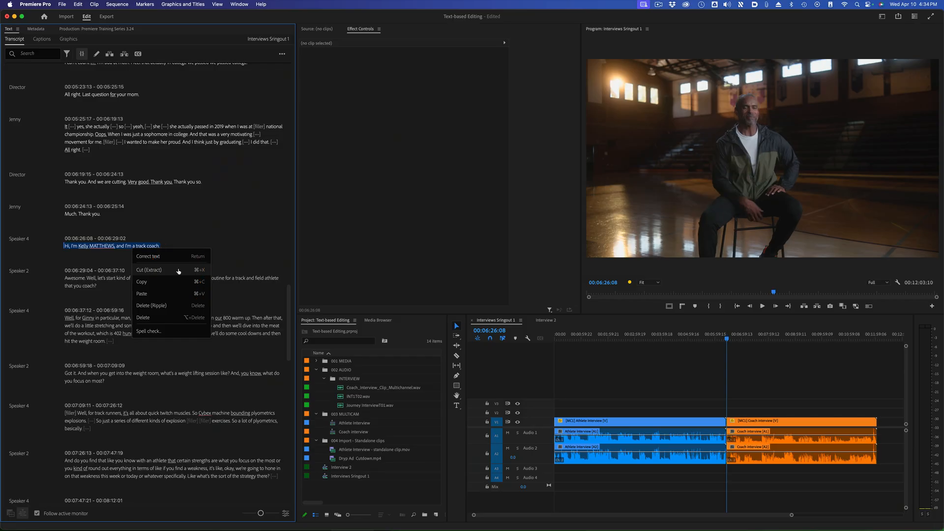
{"action": "left_click", "coordinate": [475, 231]}
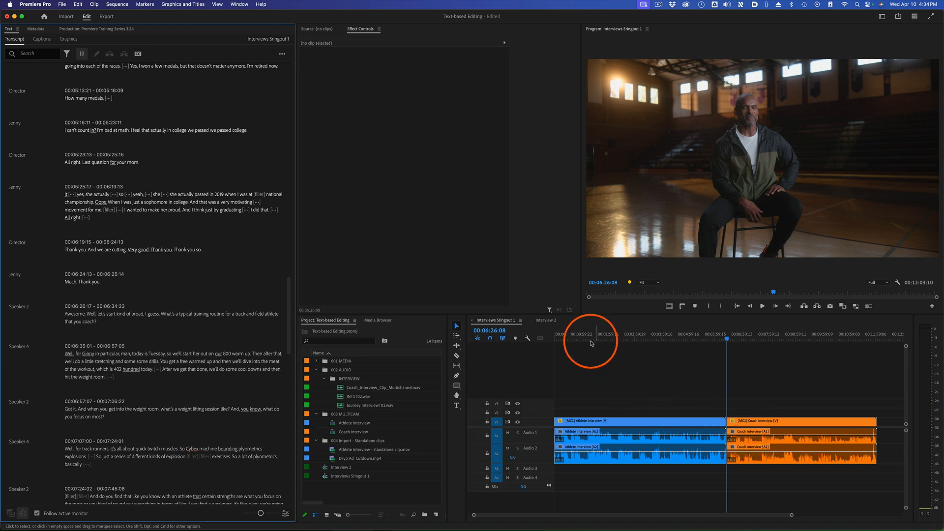
Paste the cut coach introduction after the athlete's self-introduction, before "How long have you been?", and inspect the inserted clip in the timeline
{"action": "left_click", "coordinate": [561, 338]}
{"action": "left_click_drag", "start_coordinate": [559, 340], "coordinate": [550, 339]}
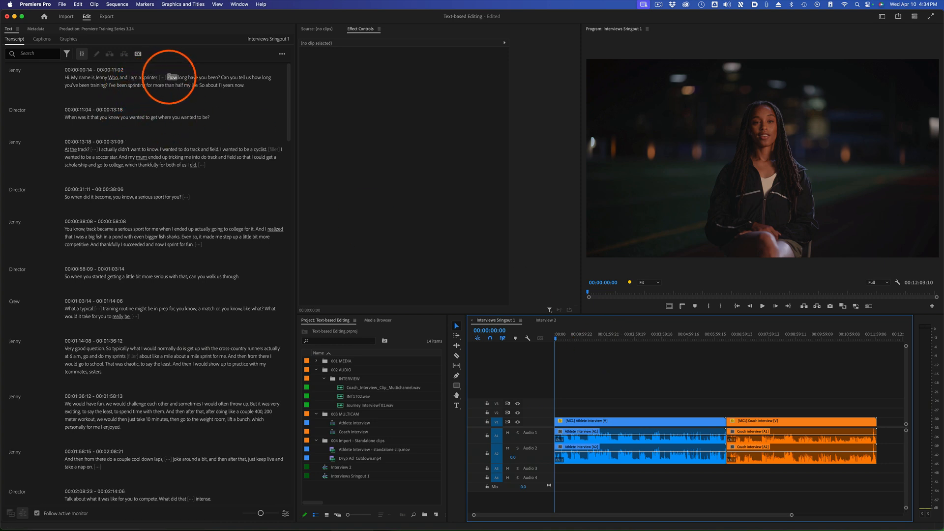
{"action": "left_click", "coordinate": [165, 77]}
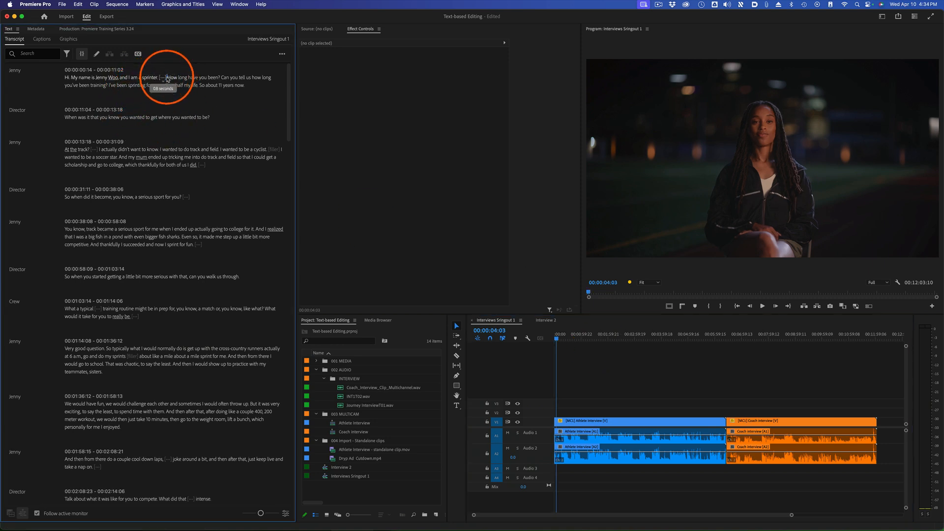
{"action": "left_click", "coordinate": [169, 78]}
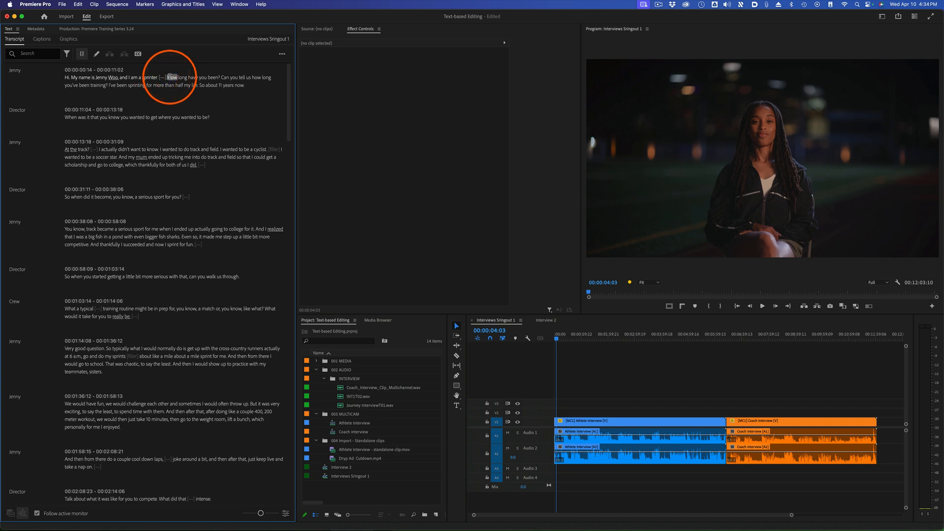
{"action": "right_click", "coordinate": [170, 79]}
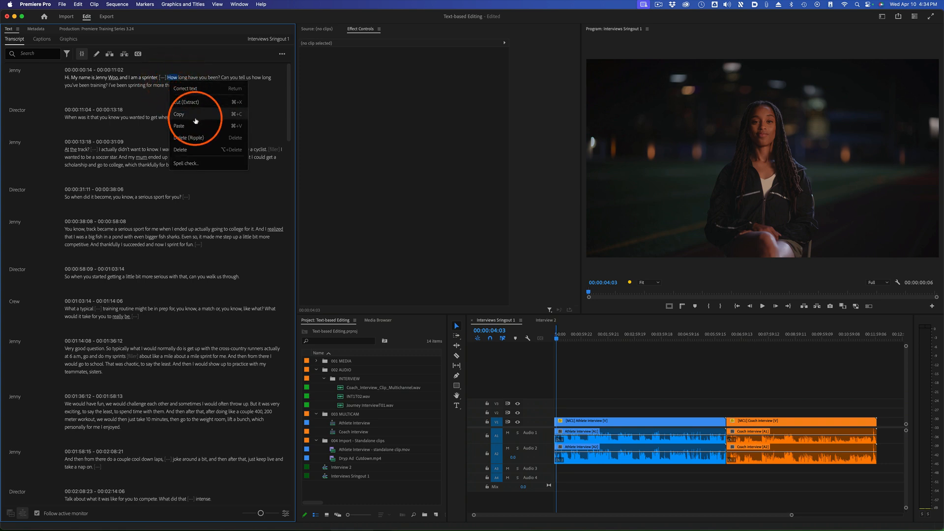
{"action": "left_click", "coordinate": [195, 126]}
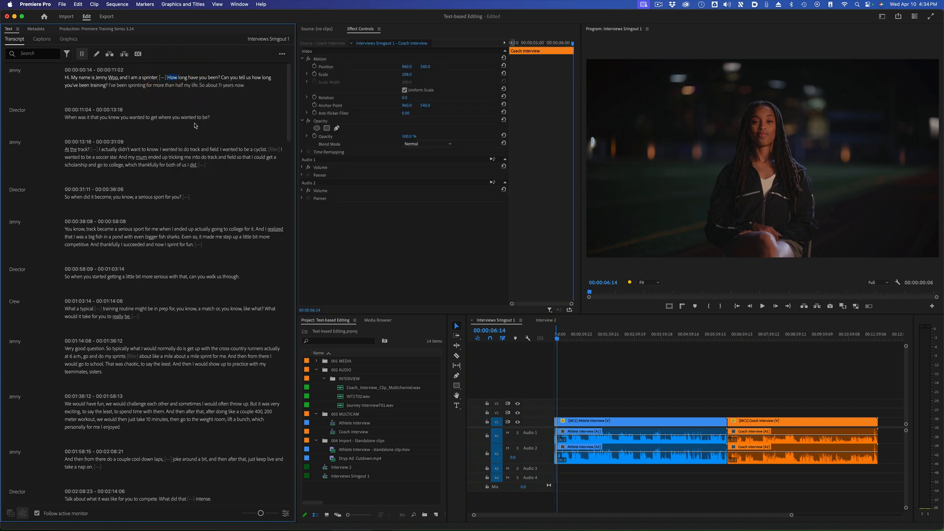
{"action": "left_click", "coordinate": [568, 347]}
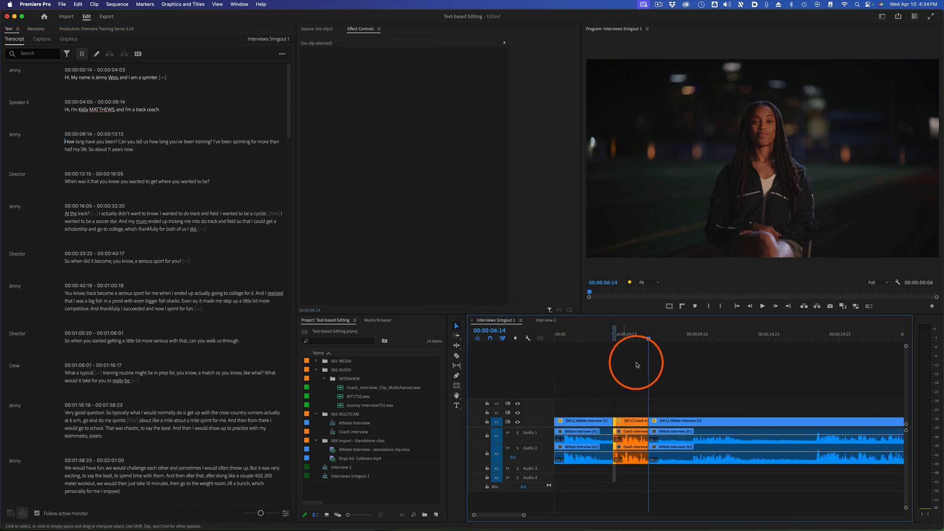
{"action": "right_click", "coordinate": [622, 338]}
{"action": "left_click", "coordinate": [658, 419]}
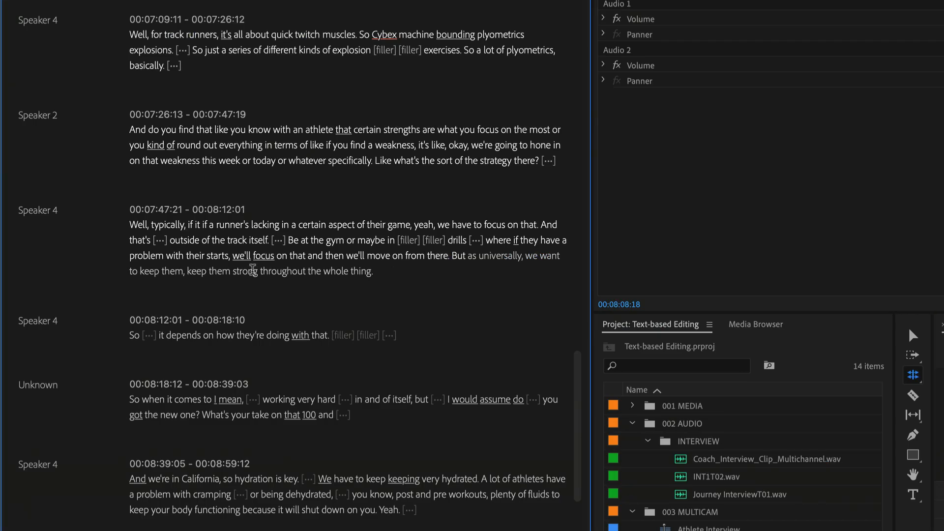
Cut the coach's full answer starting "Well, typically, if it if a runner's lacking" at 00:07:47:21 from the transcript
{"action": "left_click_drag", "start_coordinate": [400, 271], "coordinate": [96, 223]}
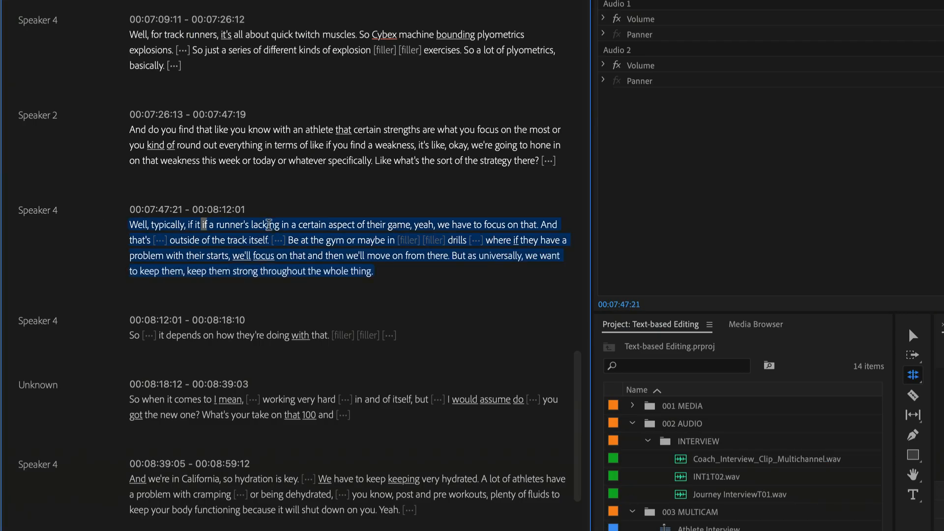
{"action": "right_click", "coordinate": [330, 234]}
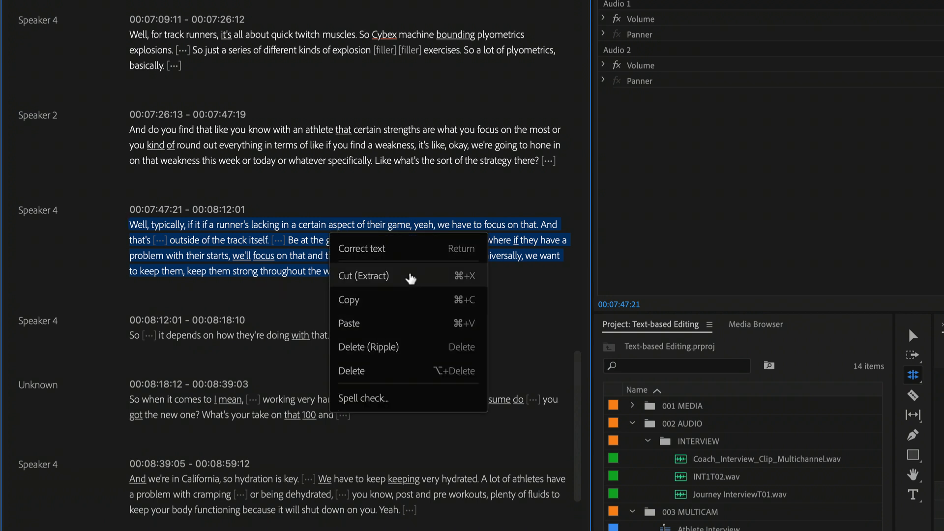
{"action": "left_click", "coordinate": [411, 278]}
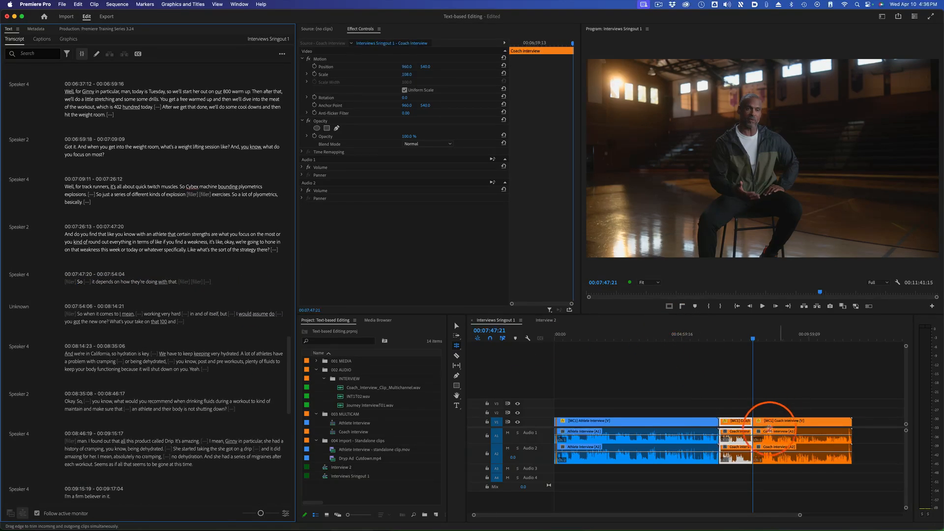
Paste the cut coach answer before the director's "All right. Well, let's talk about your" at 00:04:01:13 and play it
{"action": "left_click", "coordinate": [665, 339]}
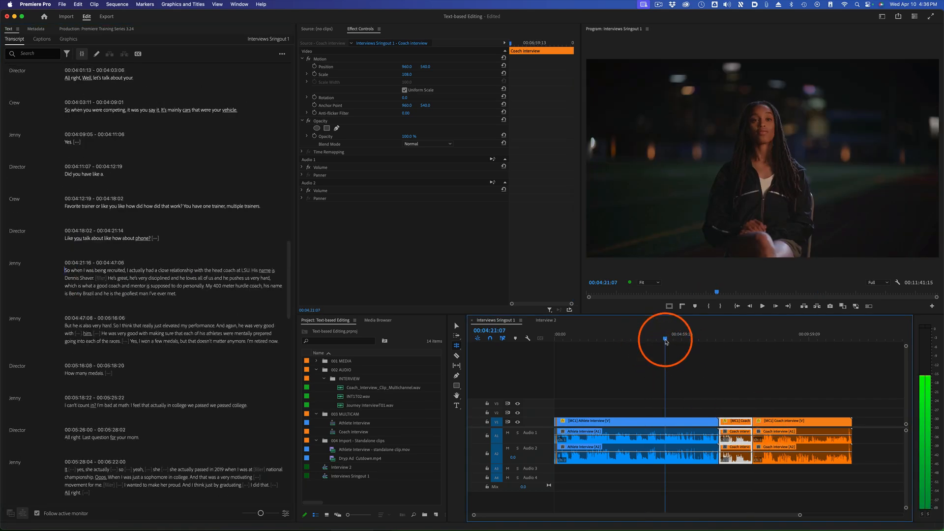
{"action": "left_click_drag", "start_coordinate": [665, 340], "coordinate": [658, 339]}
{"action": "left_click", "coordinate": [649, 424]}
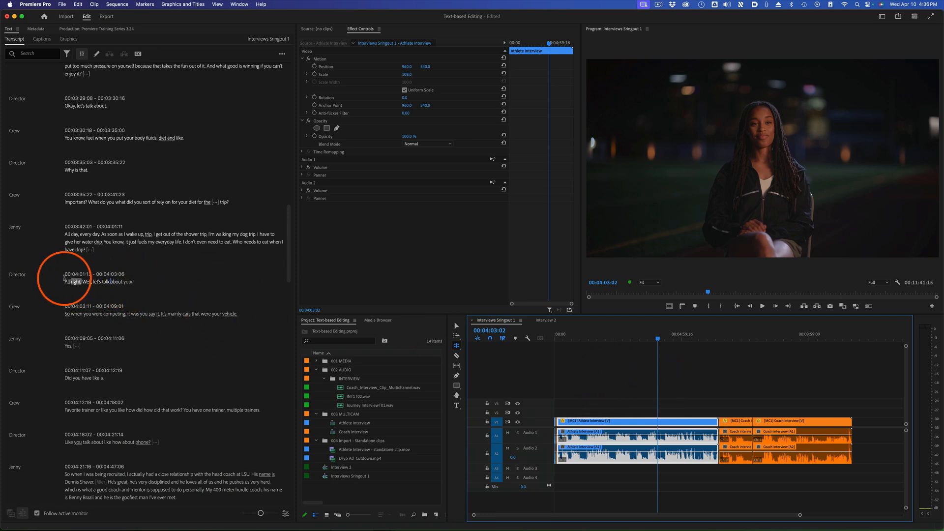
{"action": "left_click", "coordinate": [67, 281]}
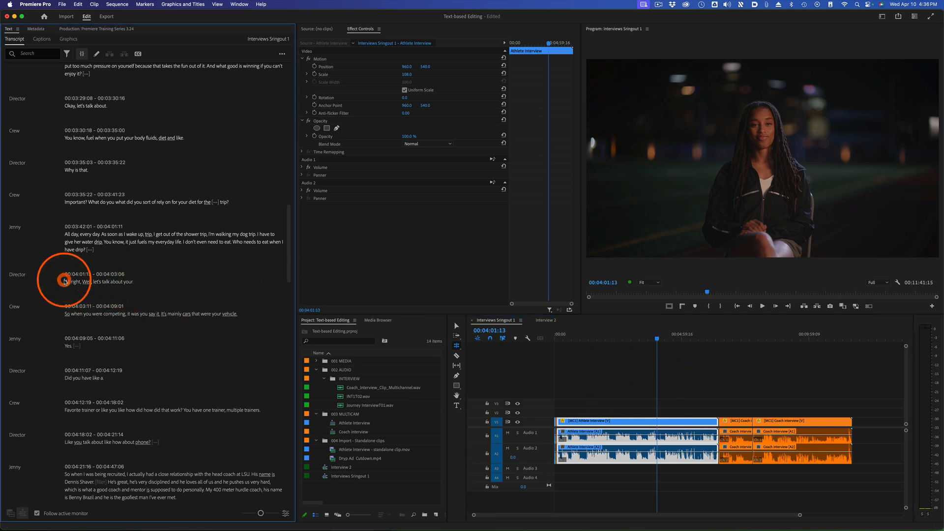
{"action": "right_click", "coordinate": [67, 282]}
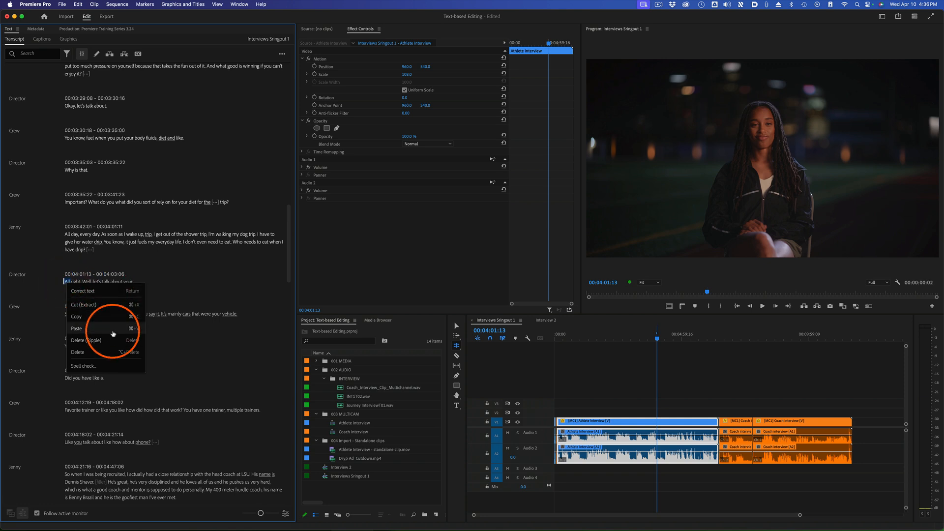
{"action": "left_click", "coordinate": [113, 328]}
{"action": "left_click", "coordinate": [658, 339]}
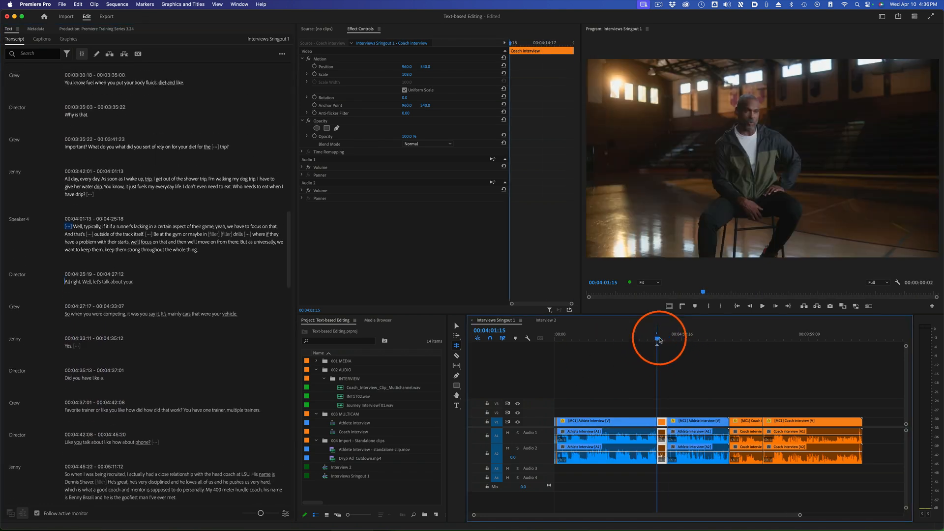
{"action": "key", "text": "space"}
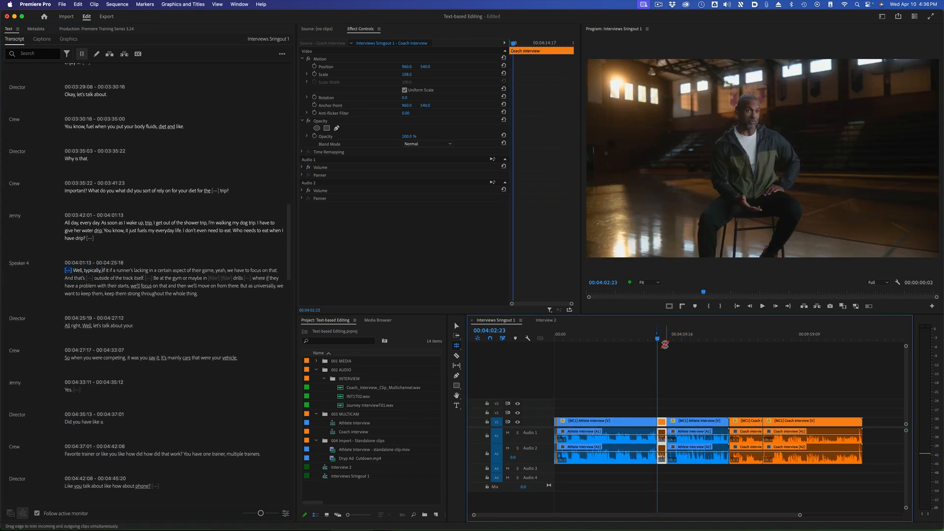
Cut the athlete's paragraph starting "So when I was being recruited" at 00:04:45:22 from the transcript
{"action": "left_click", "coordinate": [173, 262]}
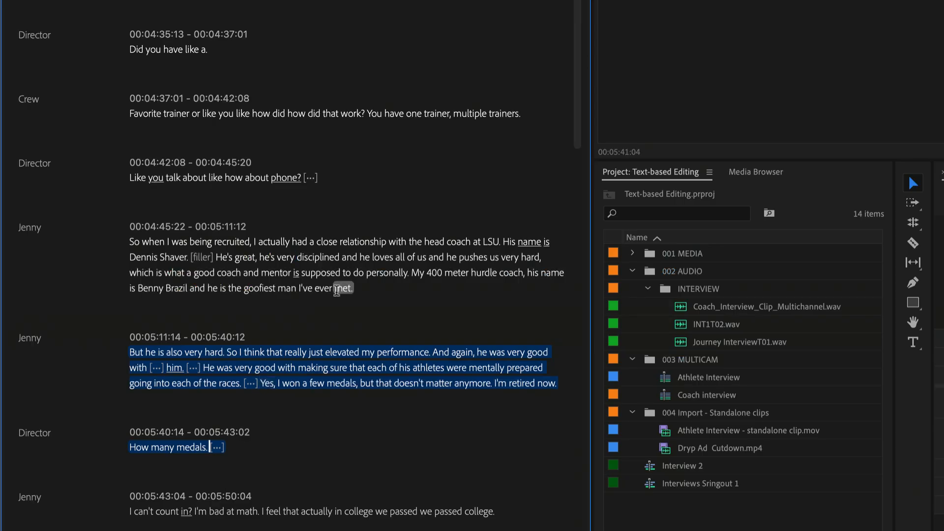
{"action": "left_click_drag", "start_coordinate": [178, 378], "coordinate": [41, 355]}
{"action": "left_click", "coordinate": [130, 242], "text": "shift"}
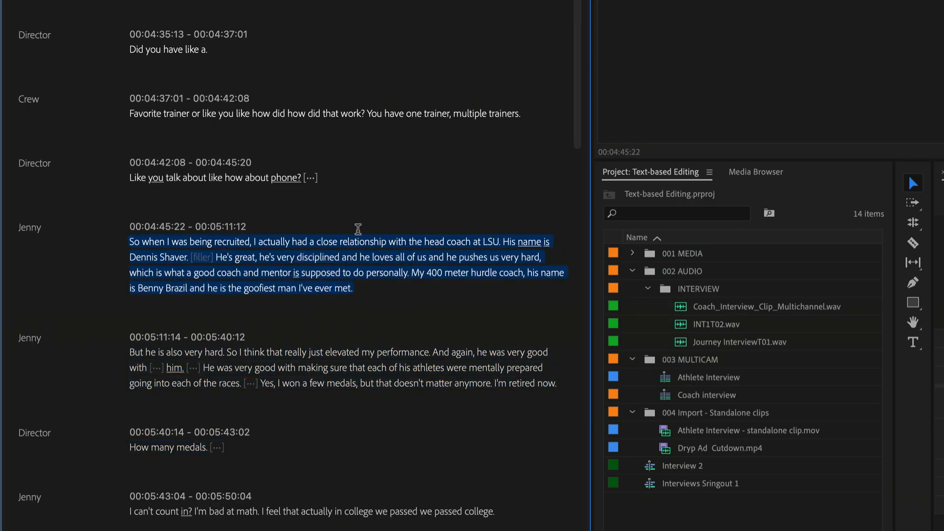
{"action": "right_click", "coordinate": [358, 244]}
{"action": "left_click", "coordinate": [421, 288]}
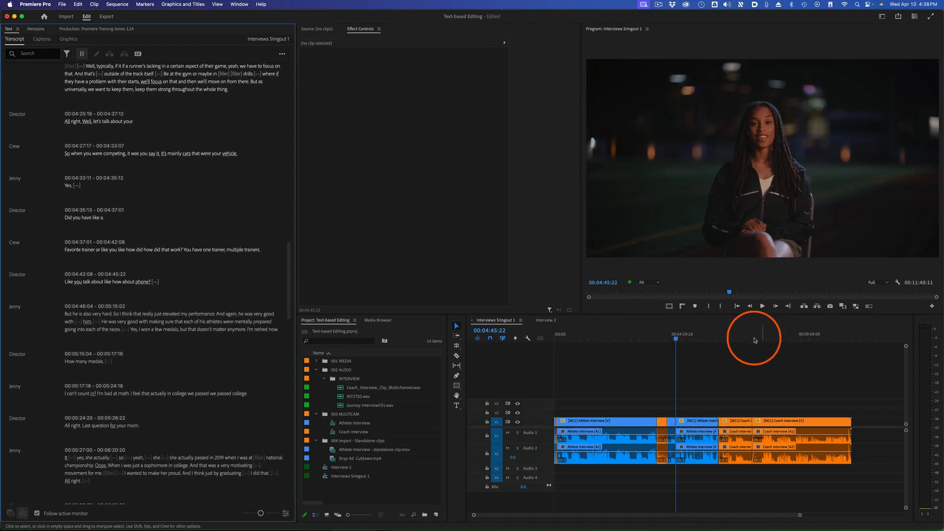
Paste-insert the cut athlete paragraph into the coach interview at 00:09:20:20 in the timeline
{"action": "left_click", "coordinate": [792, 338]}
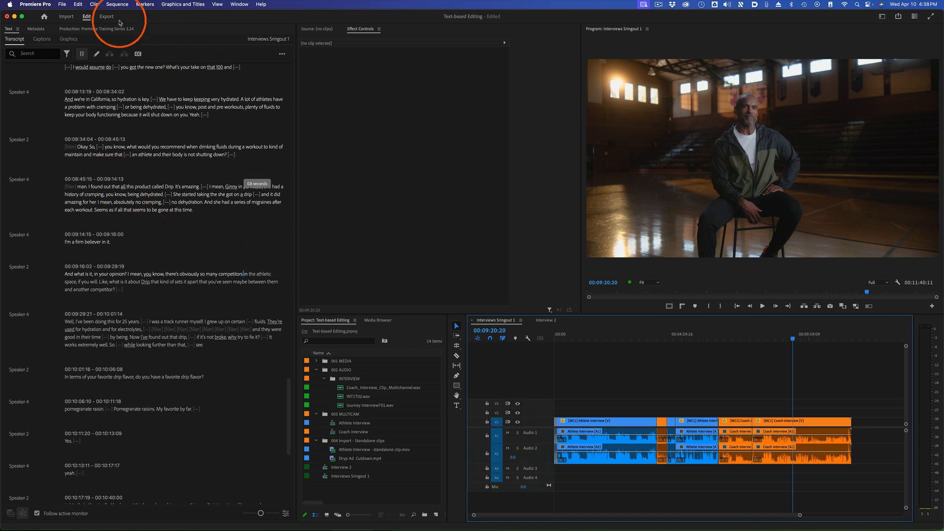
{"action": "left_click", "coordinate": [77, 3]}
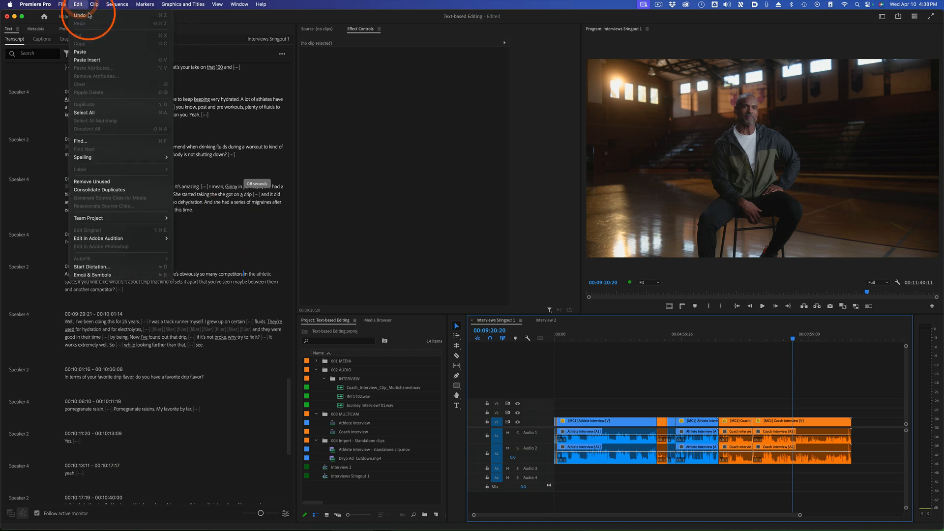
{"action": "left_click", "coordinate": [105, 62]}
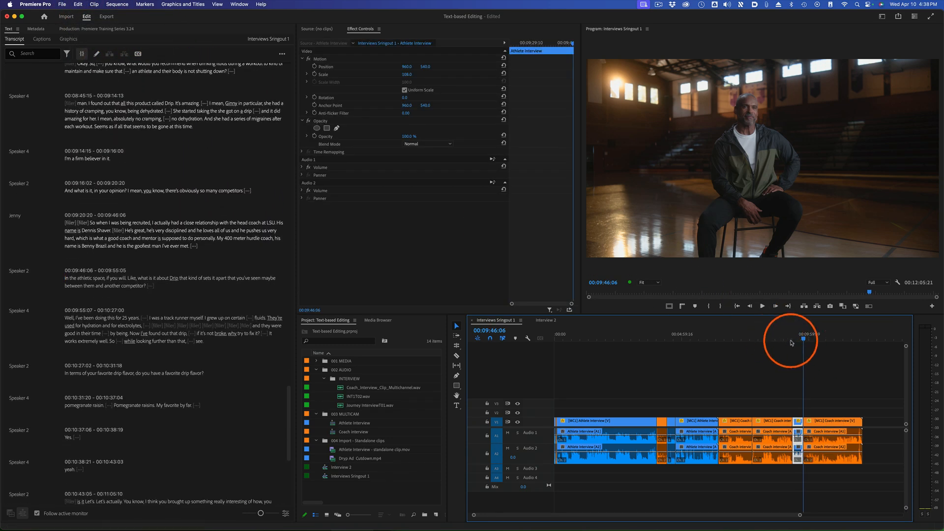
Play the inserted athlete clip from its start and move the playhead to 00:09:32:23
{"action": "left_click", "coordinate": [793, 338]}
{"action": "key", "text": "space"}
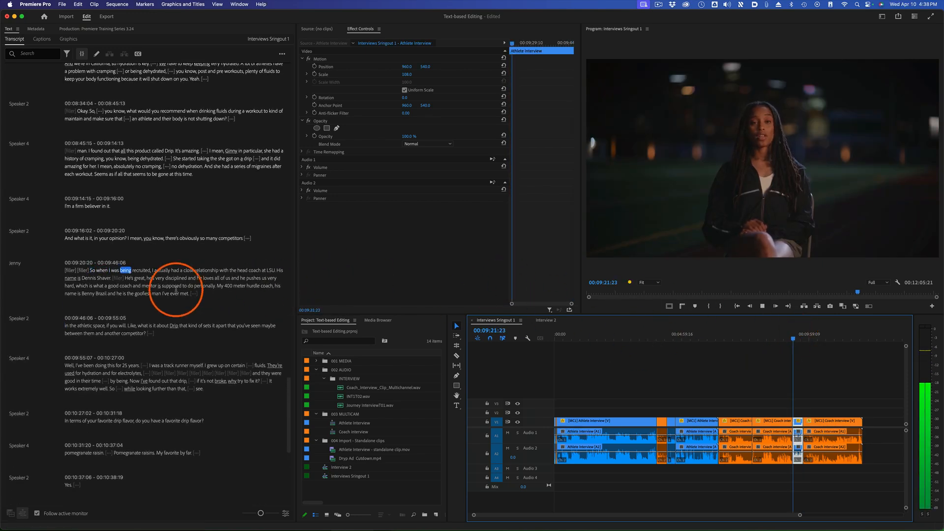
{"action": "key", "text": "space"}
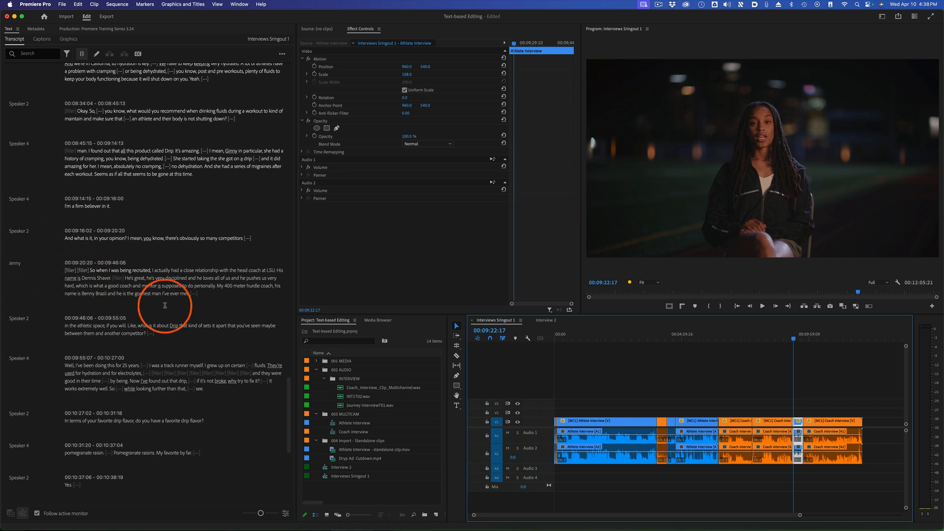
{"action": "double_click", "coordinate": [137, 277]}
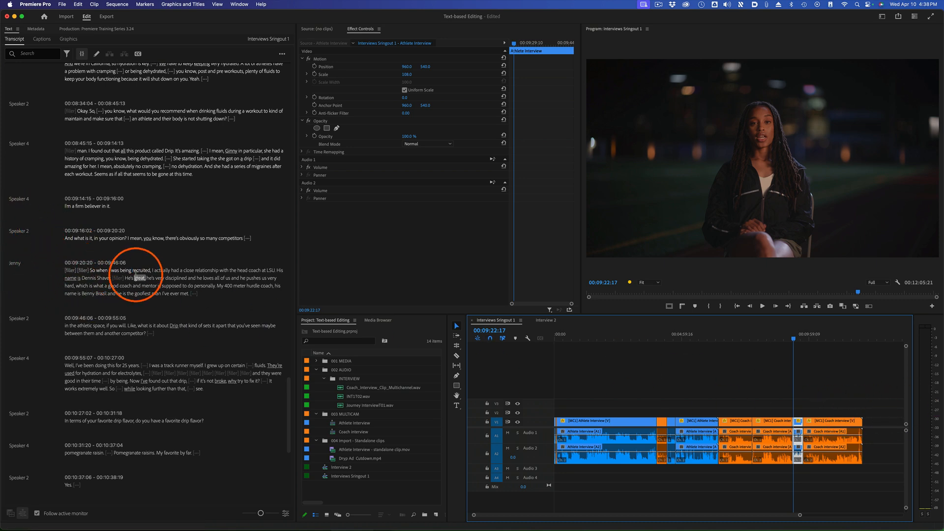
{"action": "left_click", "coordinate": [797, 338]}
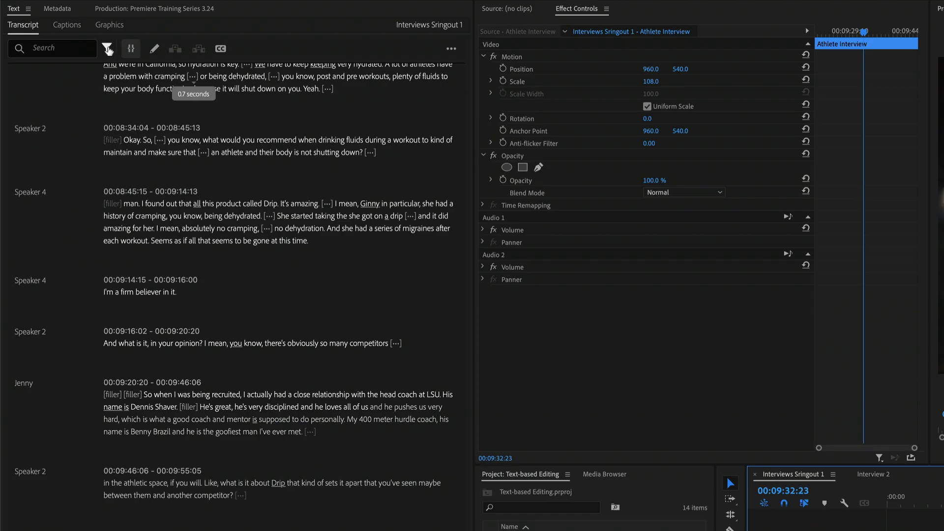
Find the filler words in the transcript, delete all of them with Extract, and scrub through the resulting edits in the timeline
{"action": "left_click", "coordinate": [108, 48]}
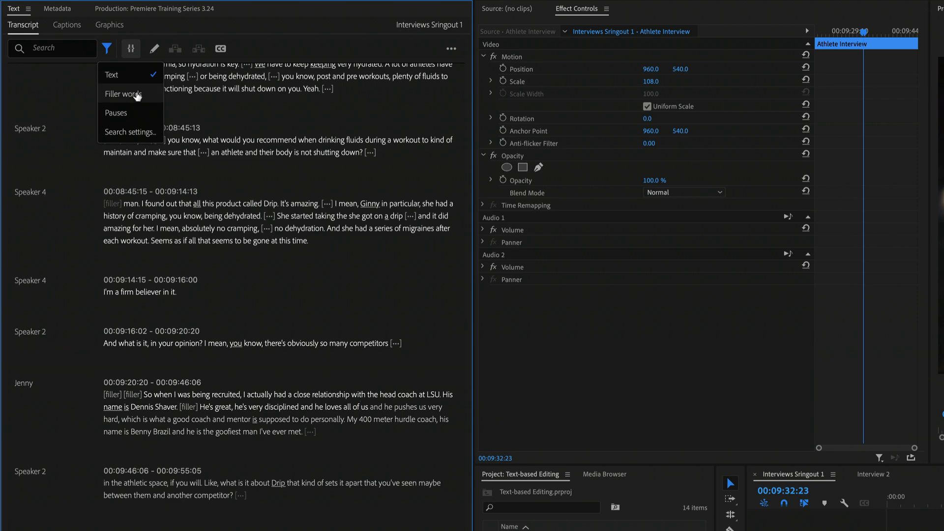
{"action": "left_click", "coordinate": [123, 94]}
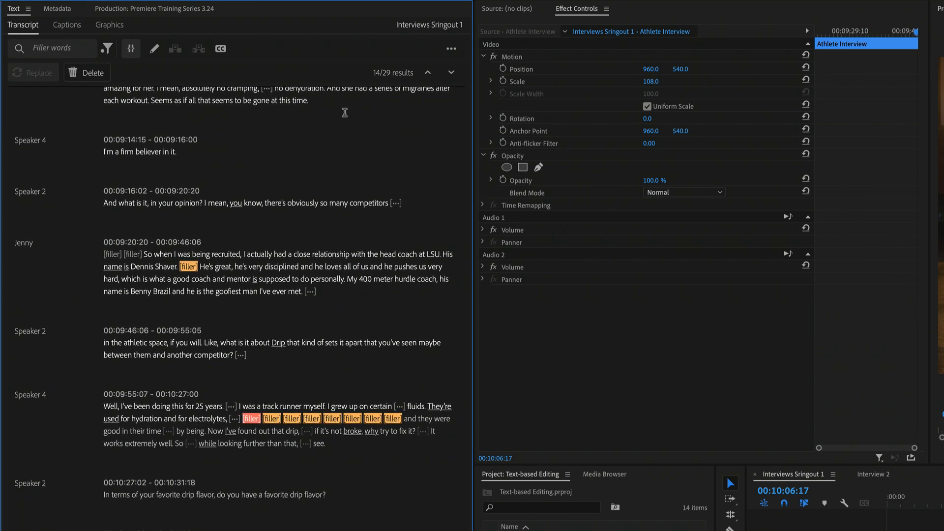
{"action": "left_click", "coordinate": [92, 74]}
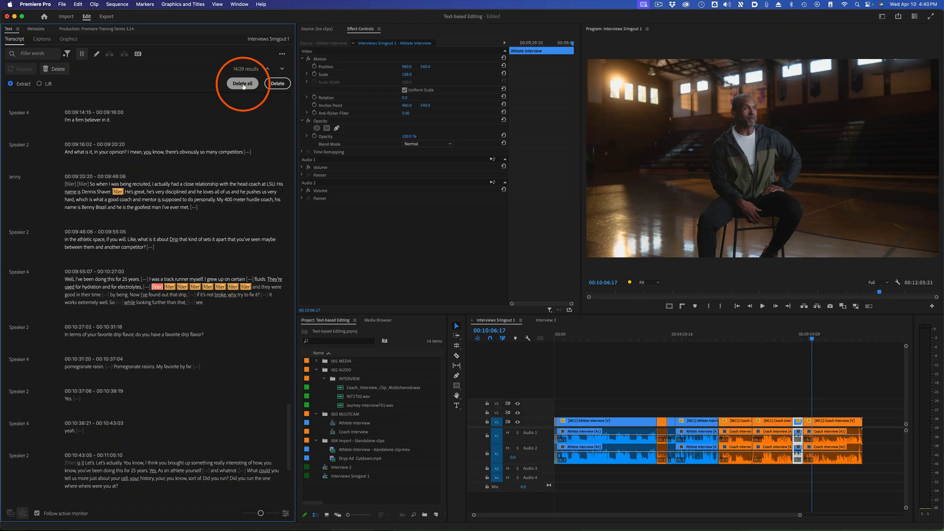
{"action": "left_click", "coordinate": [243, 84]}
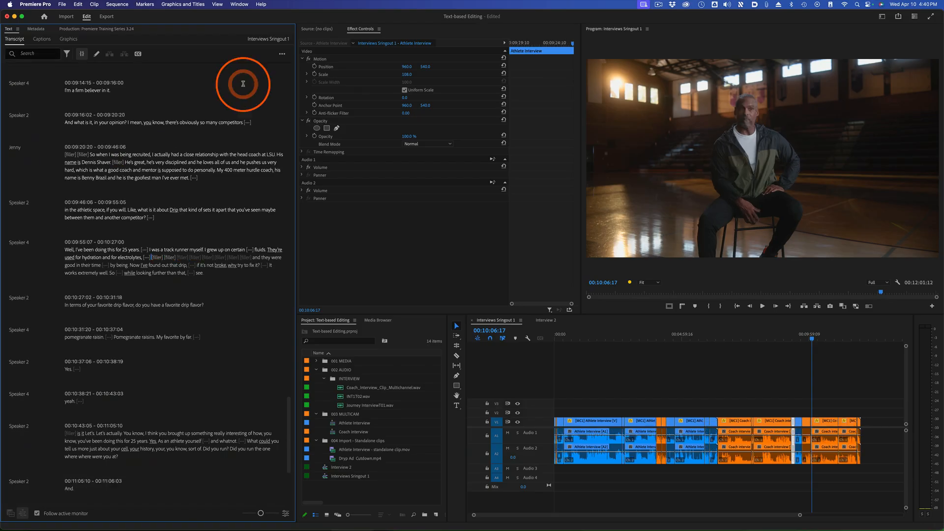
{"action": "left_click", "coordinate": [699, 391]}
{"action": "left_click_drag", "start_coordinate": [593, 344], "coordinate": [814, 343]}
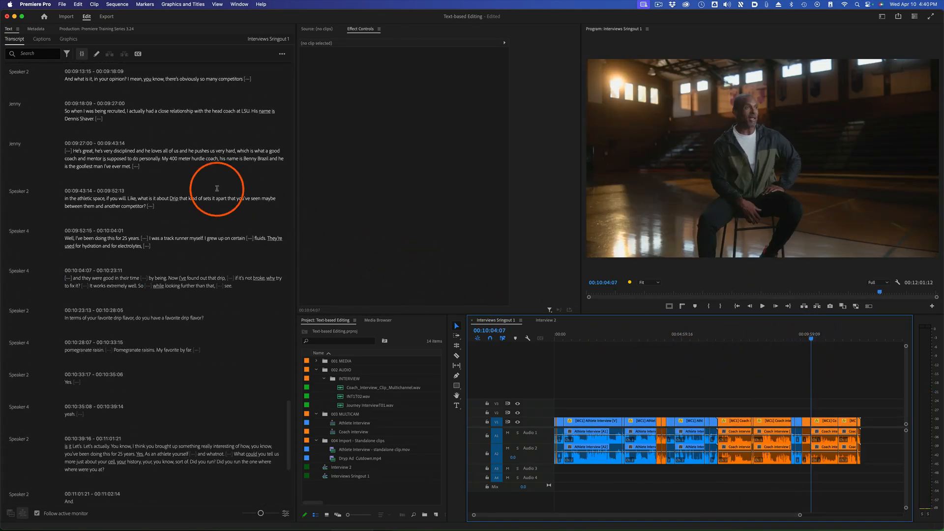
Find the pauses in the sequence transcript, delete all of them, and scrub through the resulting edits in the timeline
{"action": "left_click", "coordinate": [66, 53]}
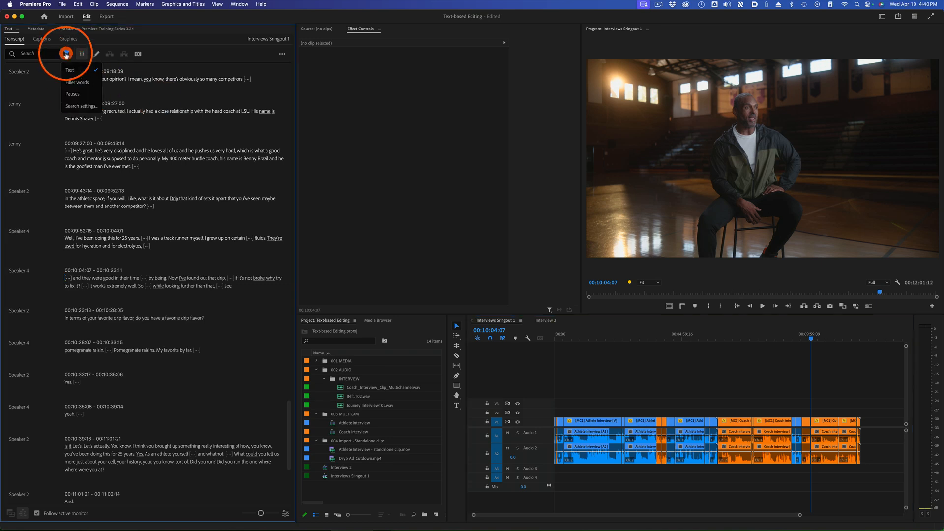
{"action": "left_click", "coordinate": [90, 95]}
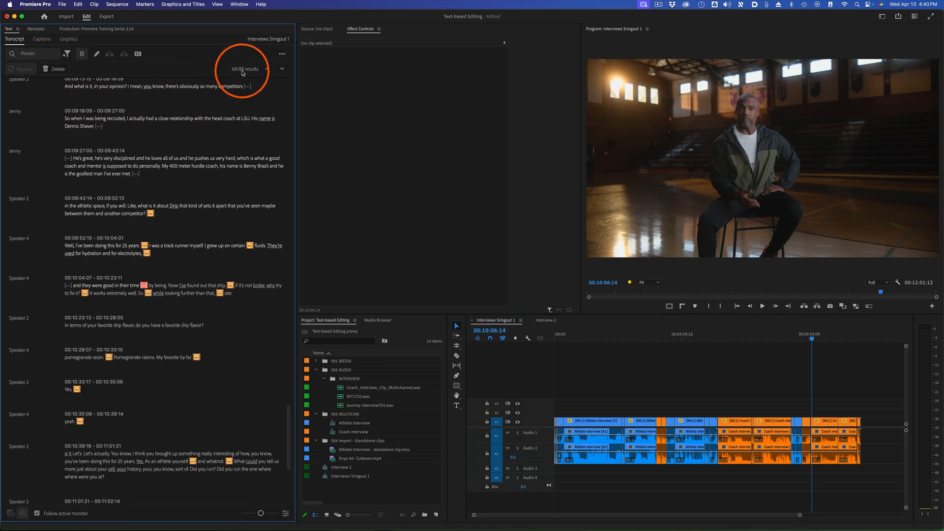
{"action": "left_click", "coordinate": [54, 69]}
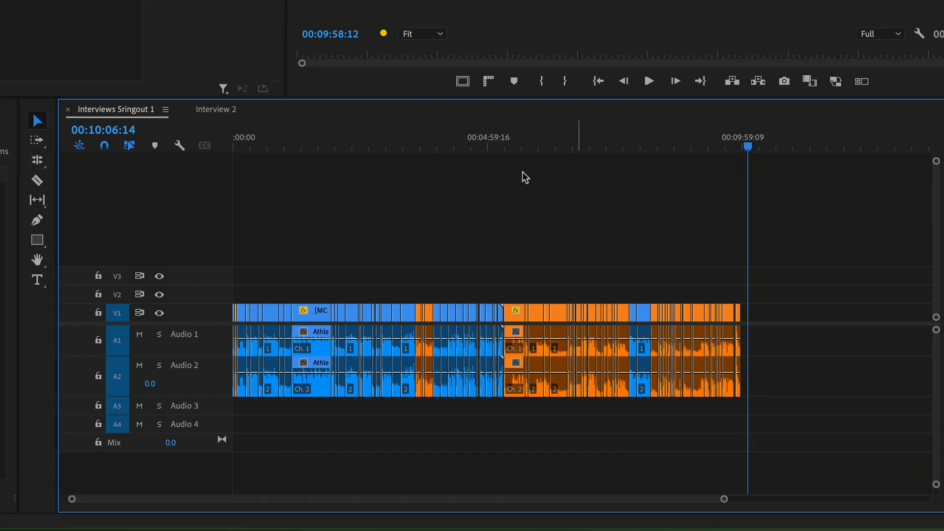
{"action": "left_click_drag", "start_coordinate": [372, 136], "coordinate": [301, 148]}
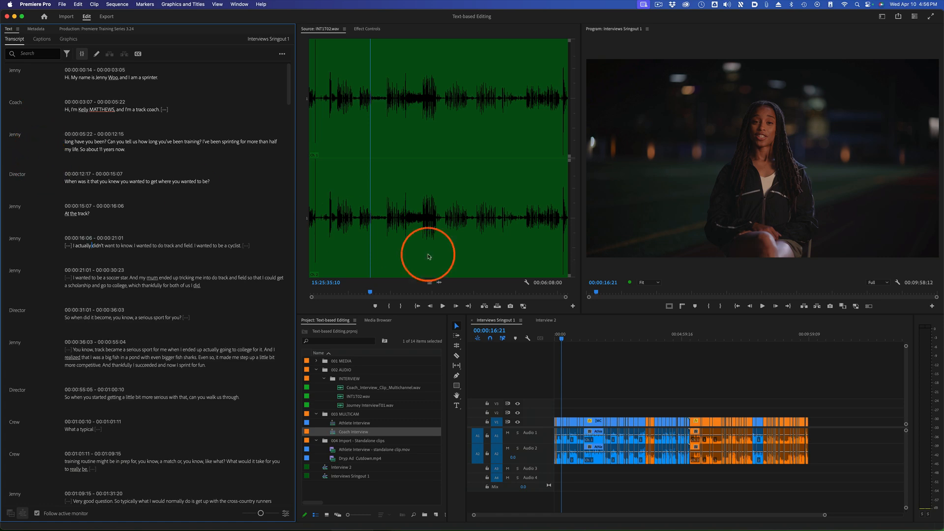
Return the playhead to the start of Interviews Sringout 1 and look through the transcript's export options
{"action": "left_click", "coordinate": [584, 336]}
{"action": "key", "text": "Home"}
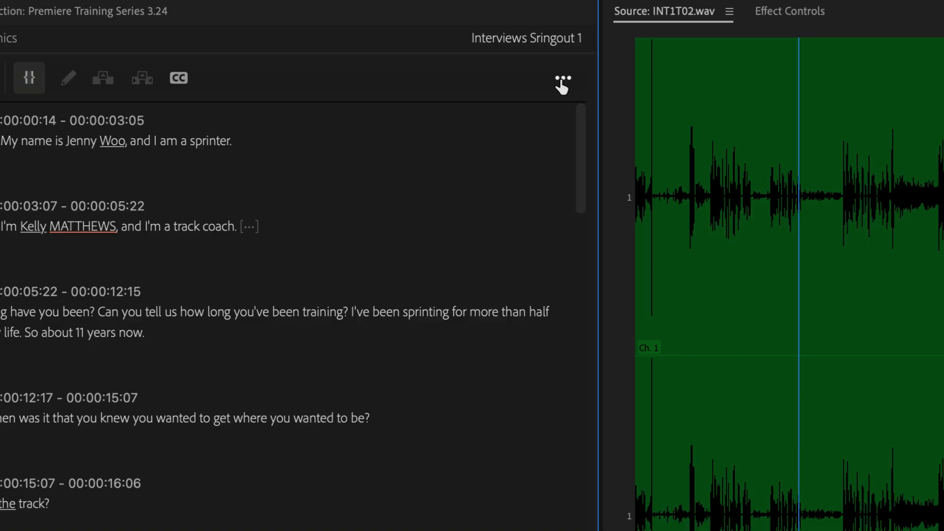
{"action": "left_click", "coordinate": [281, 56]}
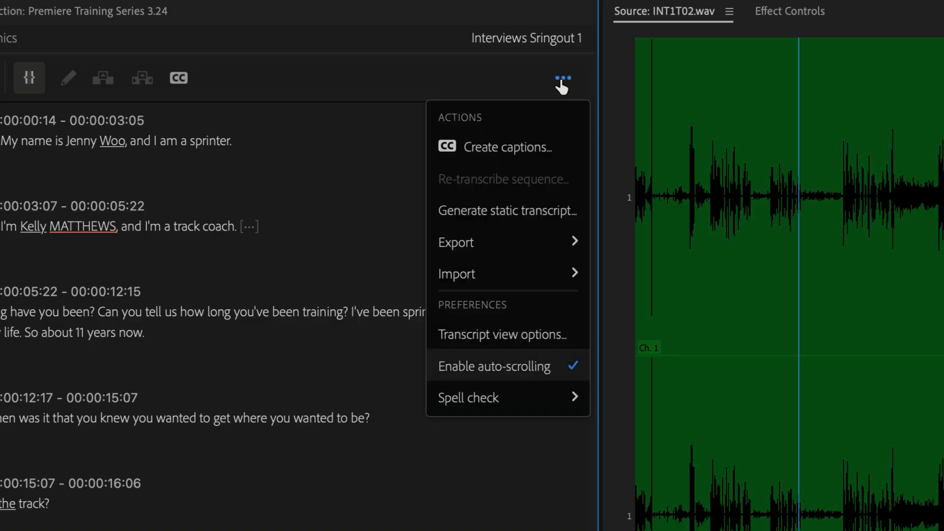
{"action": "mouse_move", "coordinate": [254, 117]}
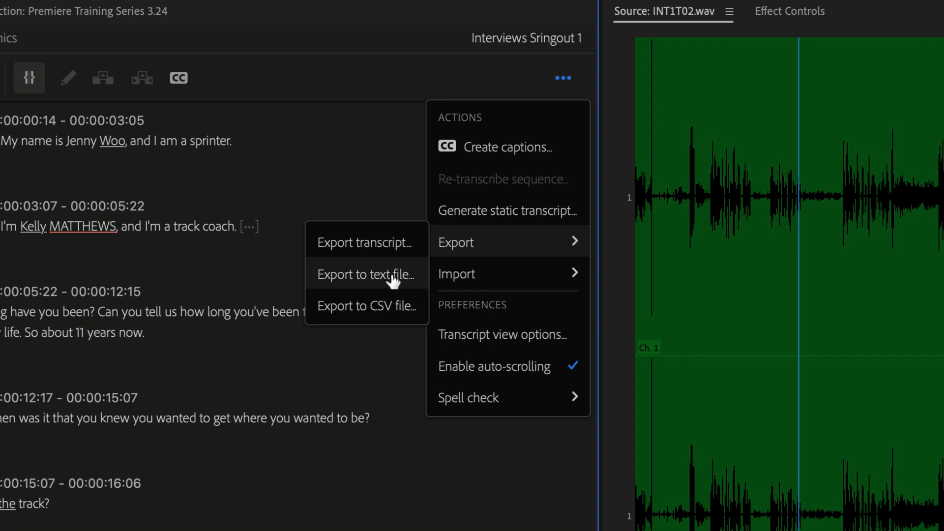
Switch to TextEdit, skim the exported transcript Interviews Sringout 1.txt, and return to the transcript's export options in Premiere Pro
{"action": "key", "text": "super+Tab"}
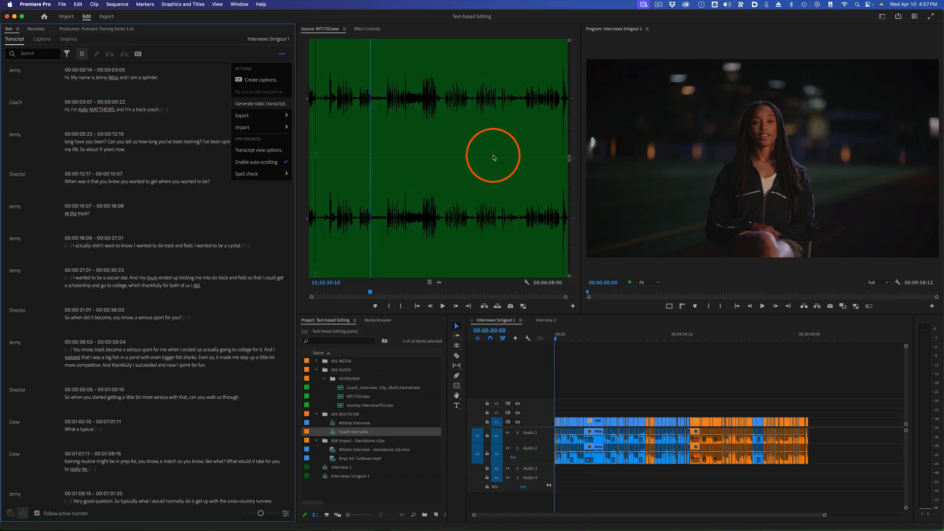
{"action": "key", "text": "super+Tab"}
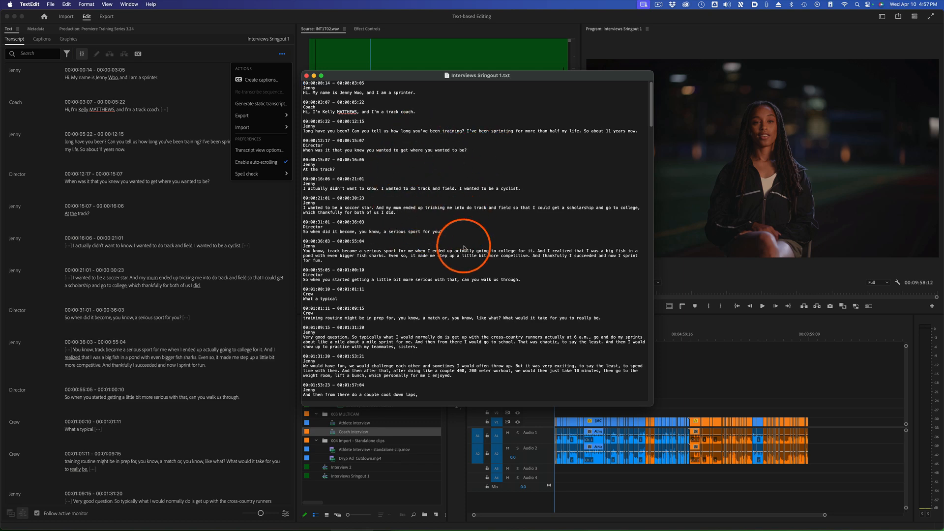
{"action": "scroll", "coordinate": [403, 251], "scroll_direction": "down", "scroll_amount": 1}
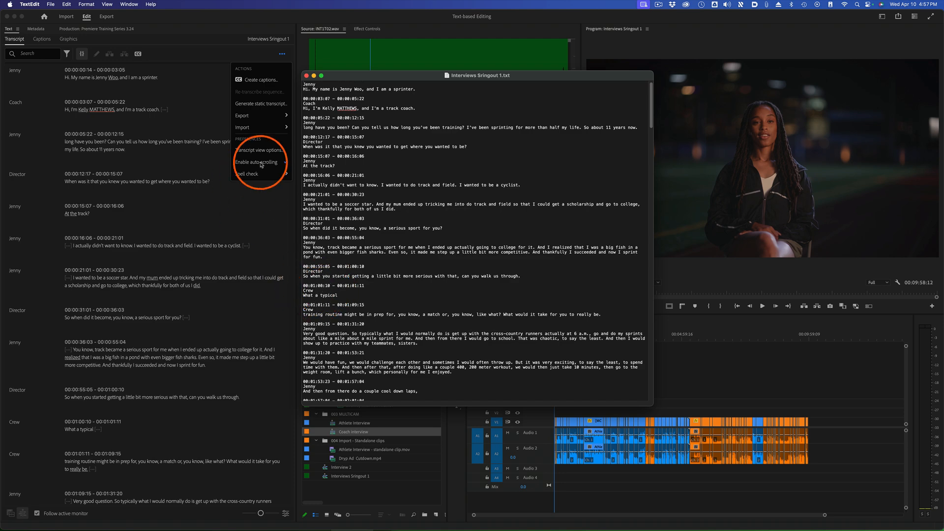
{"action": "left_click", "coordinate": [265, 117]}
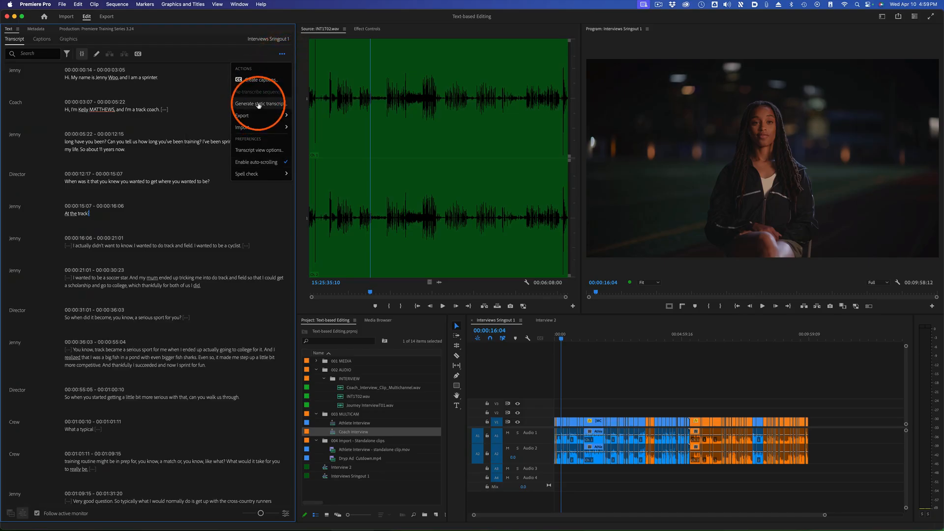
Open Generate static transcript for Interviews Sringout 1 and examine its language, speaker labeling and audio preferences
{"action": "left_click", "coordinate": [260, 104]}
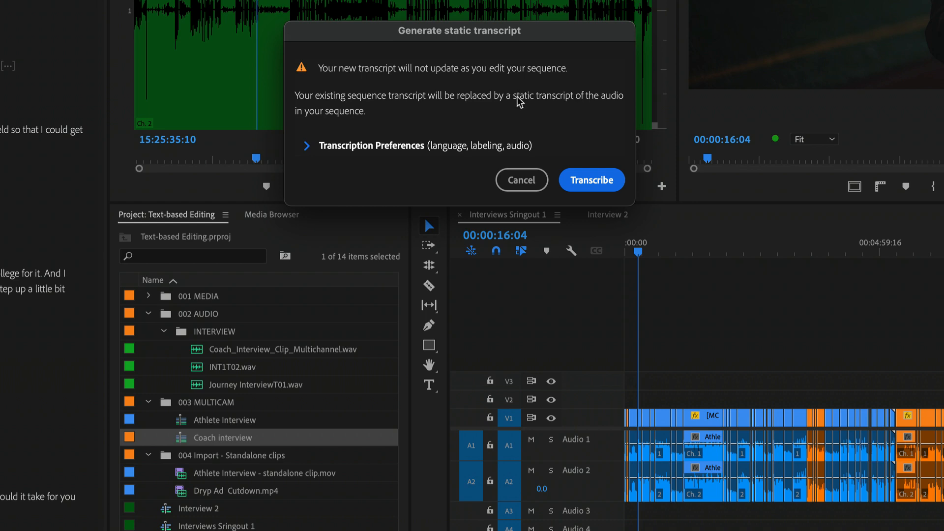
{"action": "left_click", "coordinate": [306, 147]}
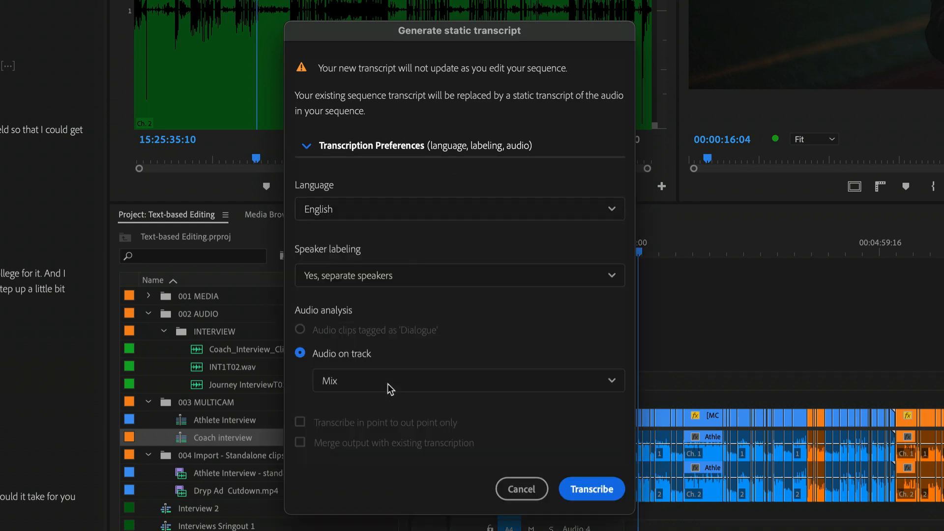
{"action": "left_click", "coordinate": [574, 500]}
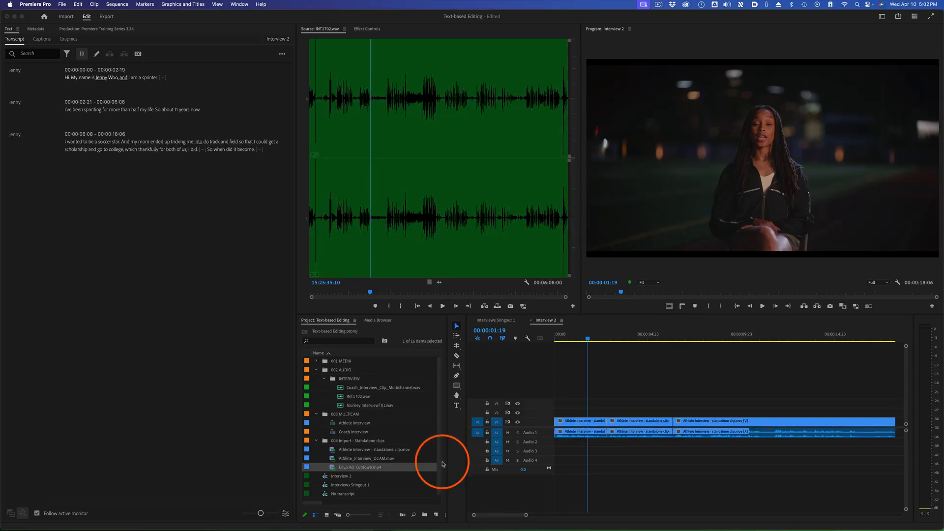
Open the No transcript sequence, preview its footage, and return the playhead to 00:00:00:00
{"action": "double_click", "coordinate": [324, 494]}
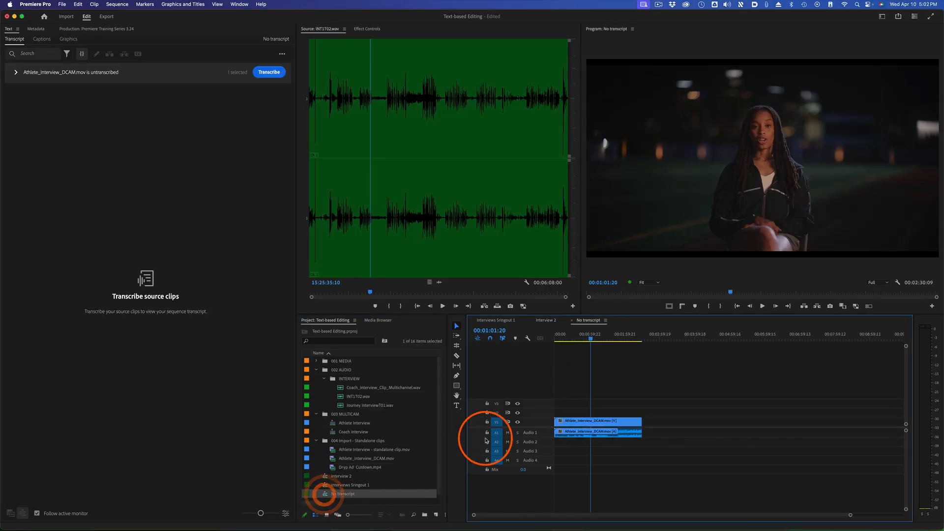
{"action": "left_click", "coordinate": [556, 337]}
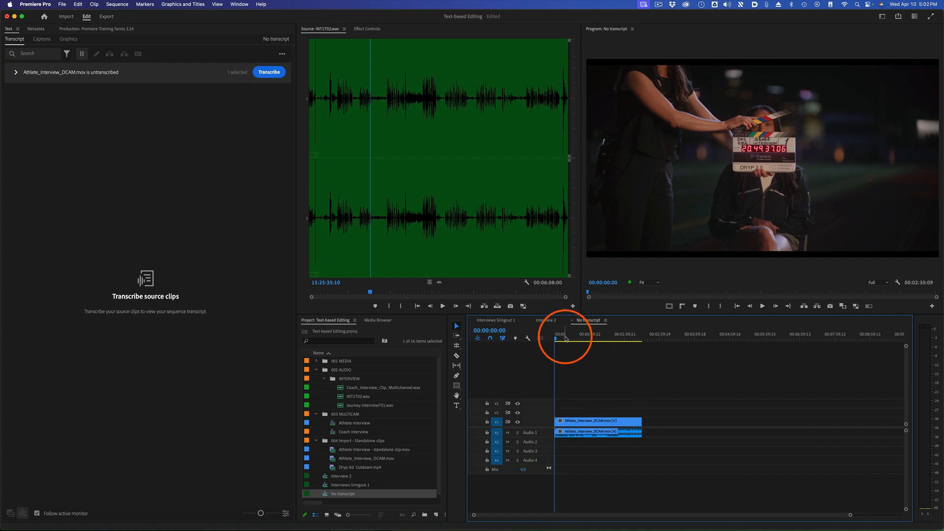
{"action": "left_click", "coordinate": [600, 338]}
{"action": "left_click", "coordinate": [554, 337]}
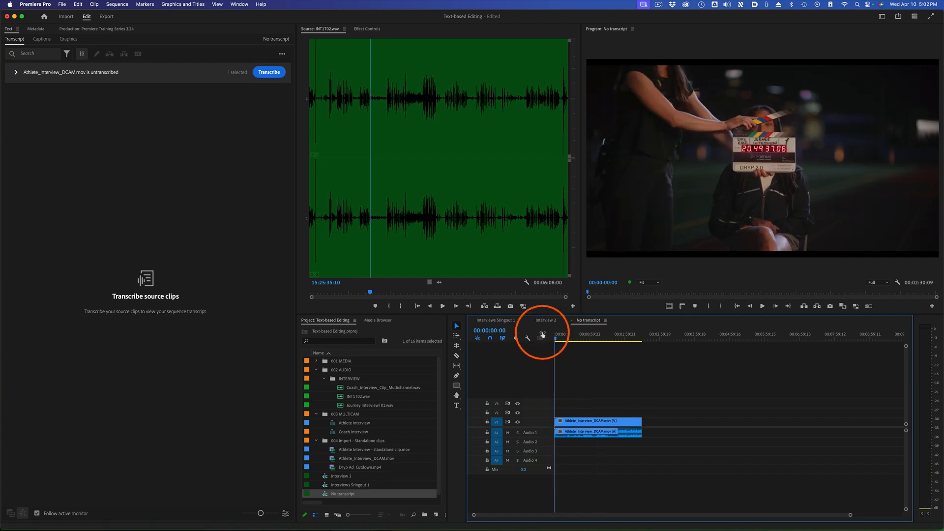
Generate a static transcript for the No transcript sequence with the current transcription preferences
{"action": "left_click", "coordinate": [282, 53]}
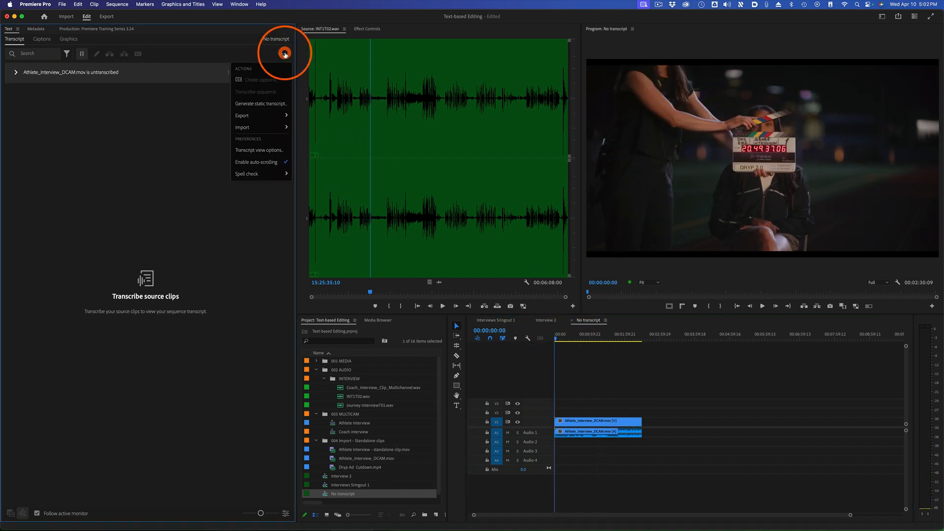
{"action": "left_click", "coordinate": [272, 104]}
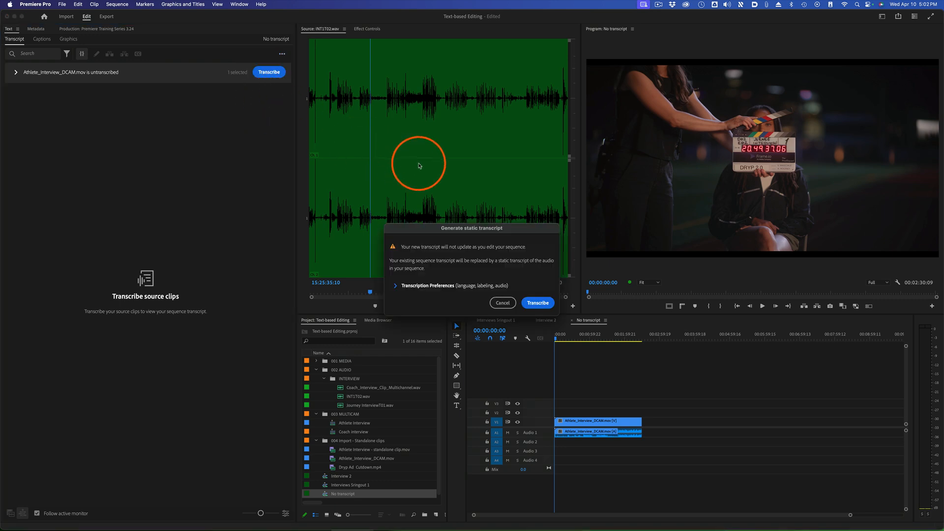
{"action": "left_click", "coordinate": [538, 303]}
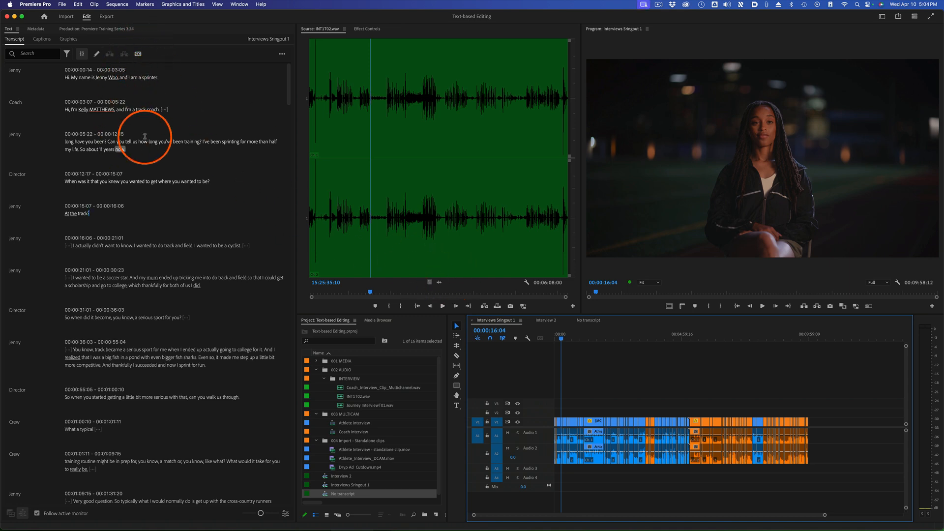
Create captions from the Interviews Sringout 1 transcript using the CEA-708 Default preset, Service 1 stream and double lines
{"action": "left_click", "coordinate": [283, 54]}
{"action": "left_click", "coordinate": [283, 54]}
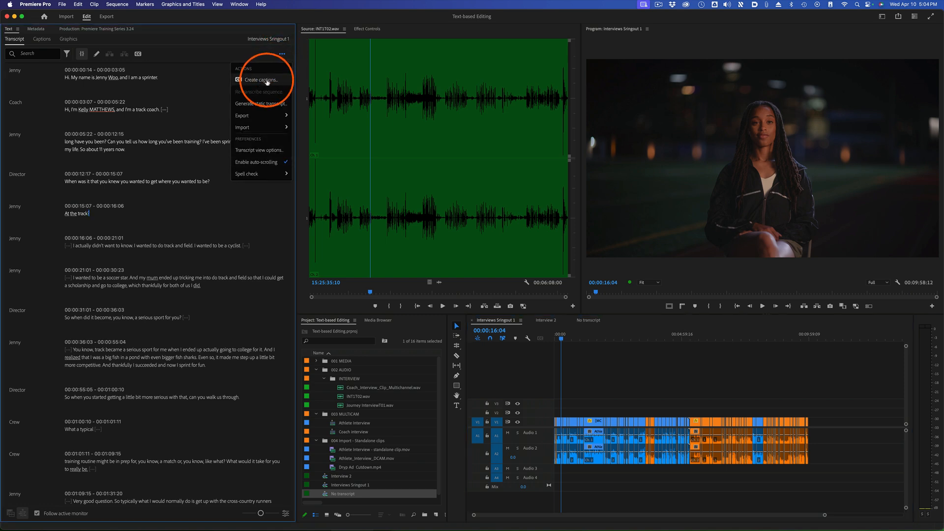
{"action": "left_click", "coordinate": [139, 55]}
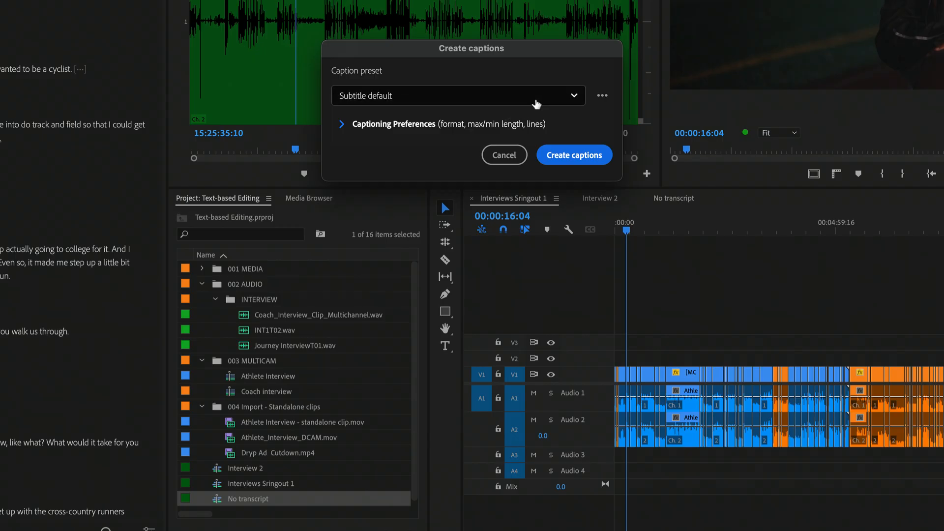
{"action": "left_click", "coordinate": [537, 102]}
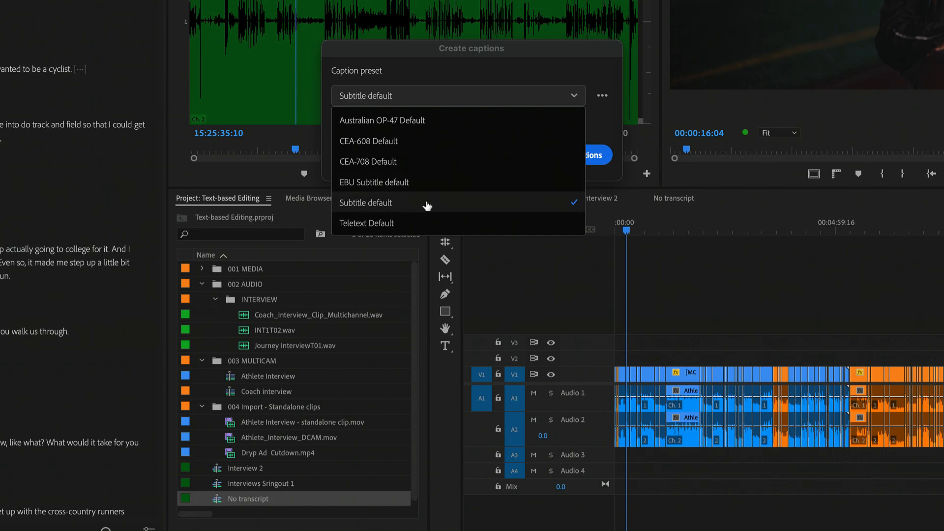
{"action": "left_click", "coordinate": [496, 173]}
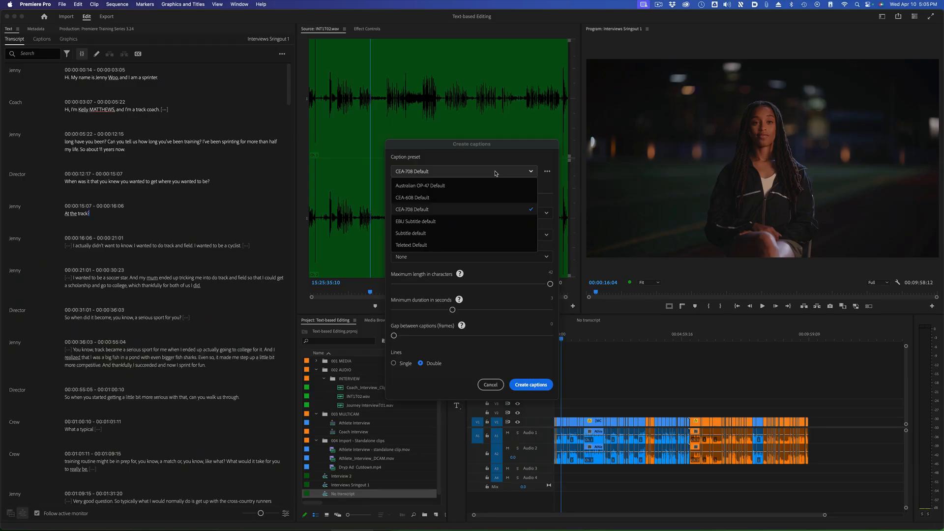
{"action": "left_click", "coordinate": [496, 173]}
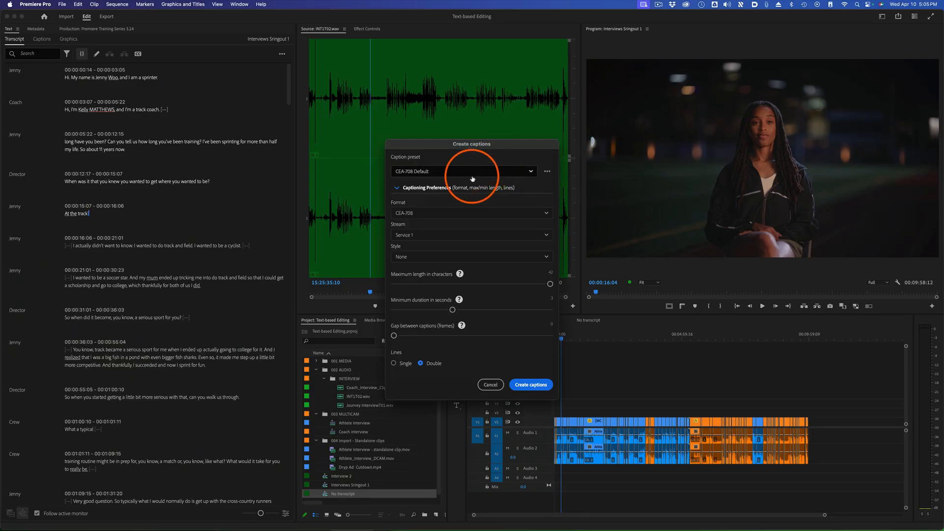
{"action": "left_click", "coordinate": [430, 236]}
{"action": "left_click", "coordinate": [426, 244]}
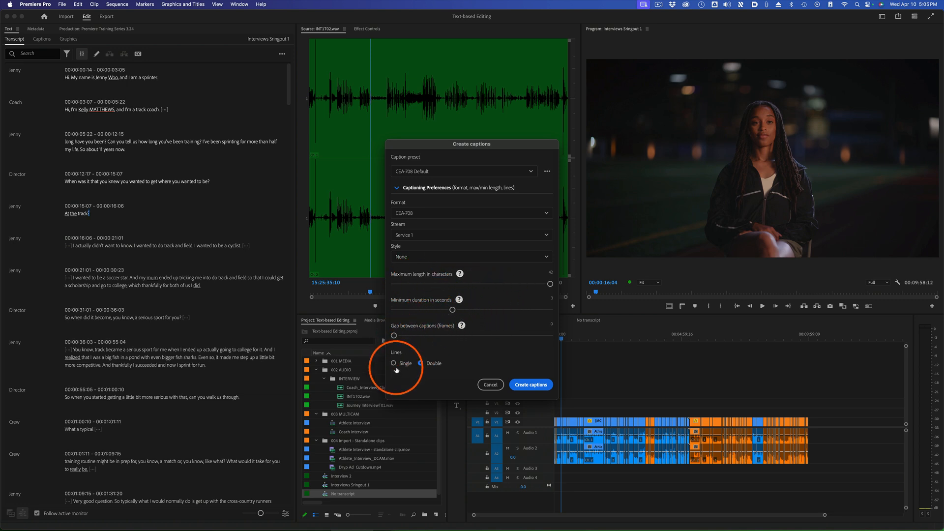
{"action": "left_click", "coordinate": [533, 386]}
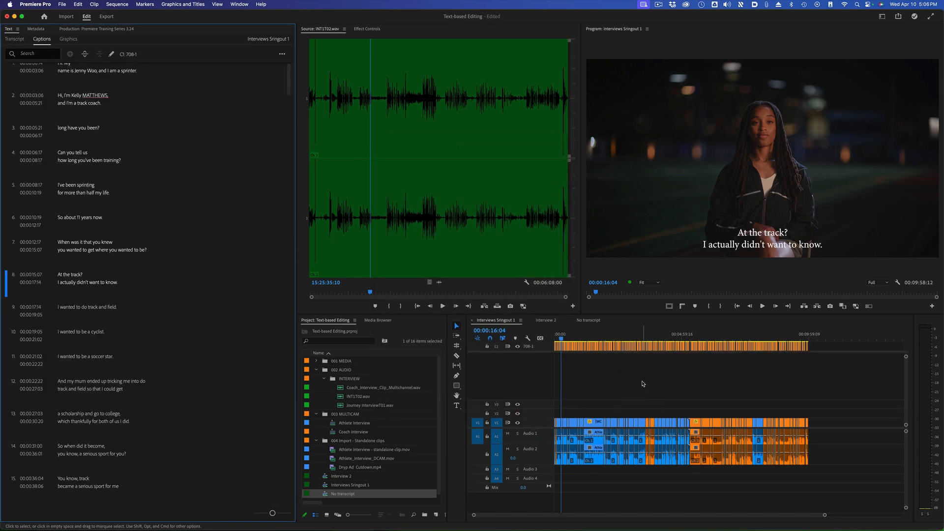
Scrub the captioned sequence to 00:02:54:01 and toggle the 708-1 captions track off and back on
{"action": "left_click_drag", "start_coordinate": [587, 338], "coordinate": [627, 337]}
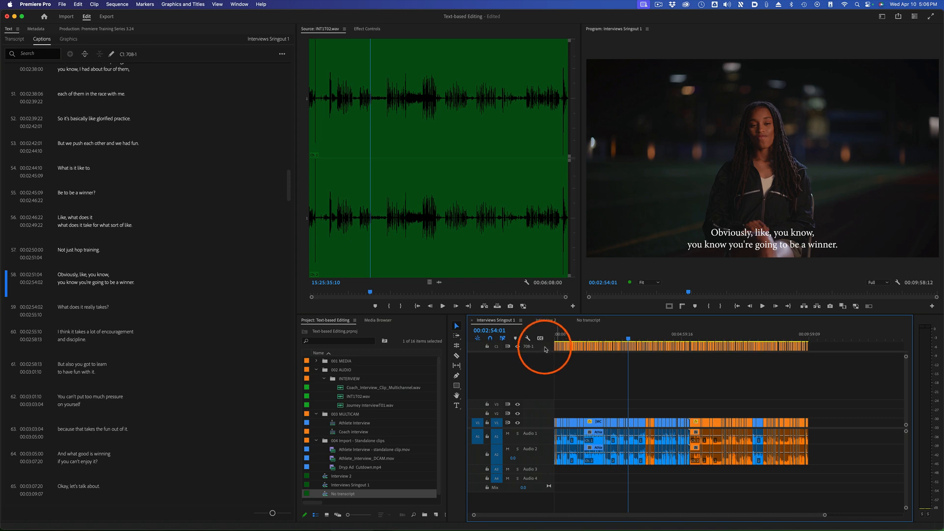
{"action": "left_click", "coordinate": [517, 346]}
{"action": "left_click", "coordinate": [517, 346]}
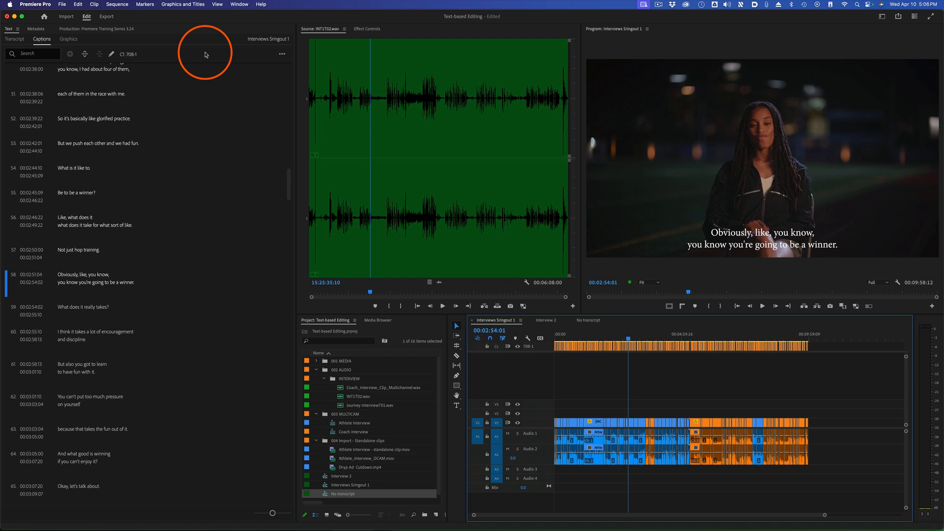
Create a second captions track from the Interviews Sringout 1 transcript using the Subtitle default preset with double lines
{"action": "left_click", "coordinate": [200, 55]}
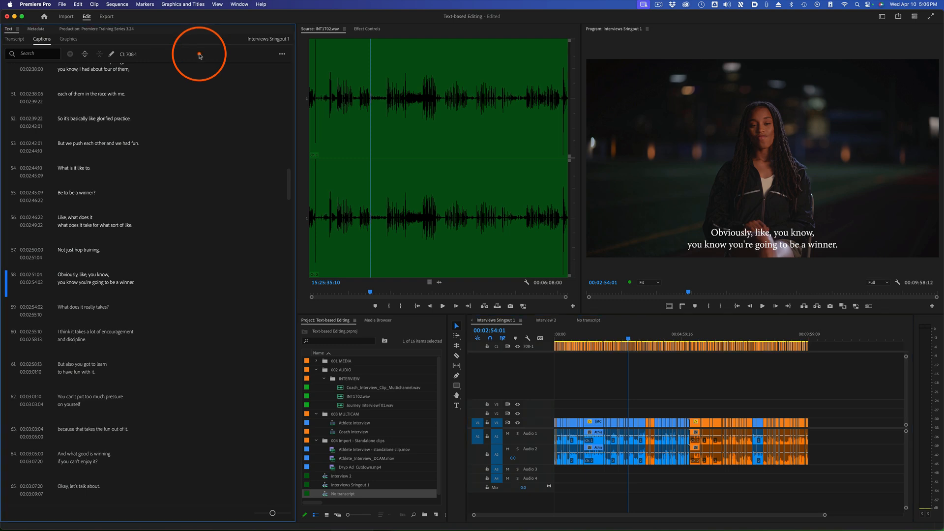
{"action": "left_click", "coordinate": [14, 39]}
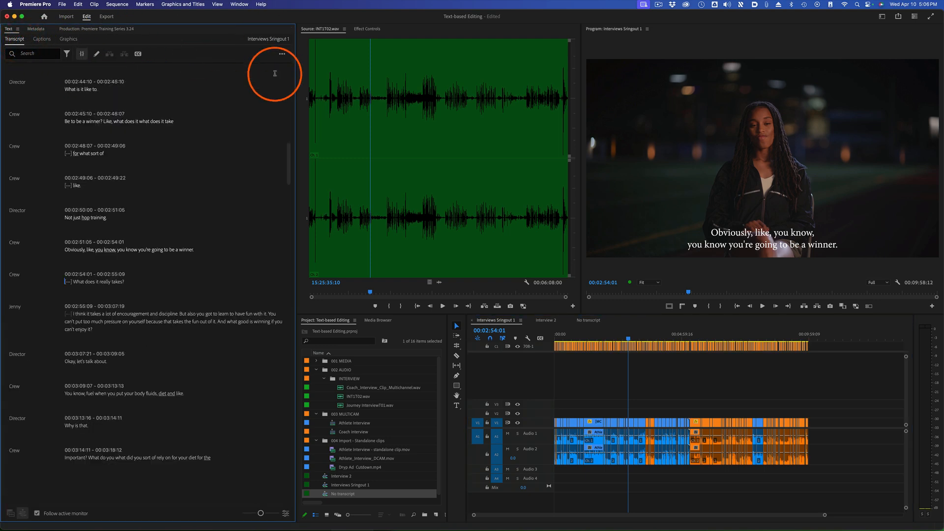
{"action": "left_click", "coordinate": [283, 54]}
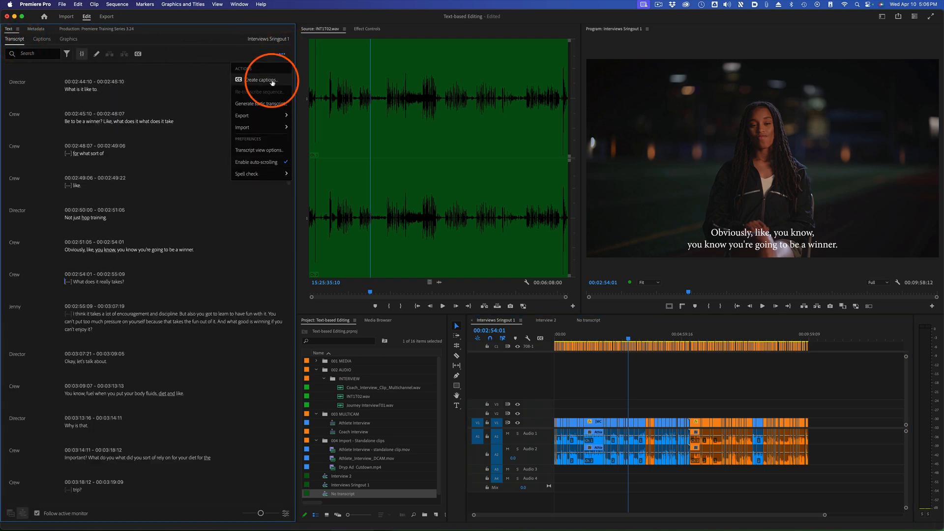
{"action": "left_click", "coordinate": [268, 81]}
{"action": "left_click", "coordinate": [471, 177]}
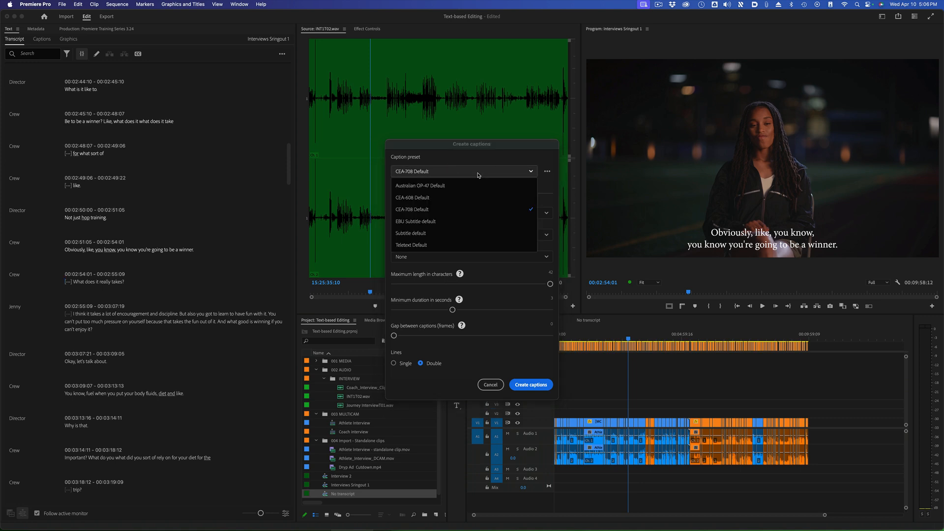
{"action": "left_click", "coordinate": [454, 233]}
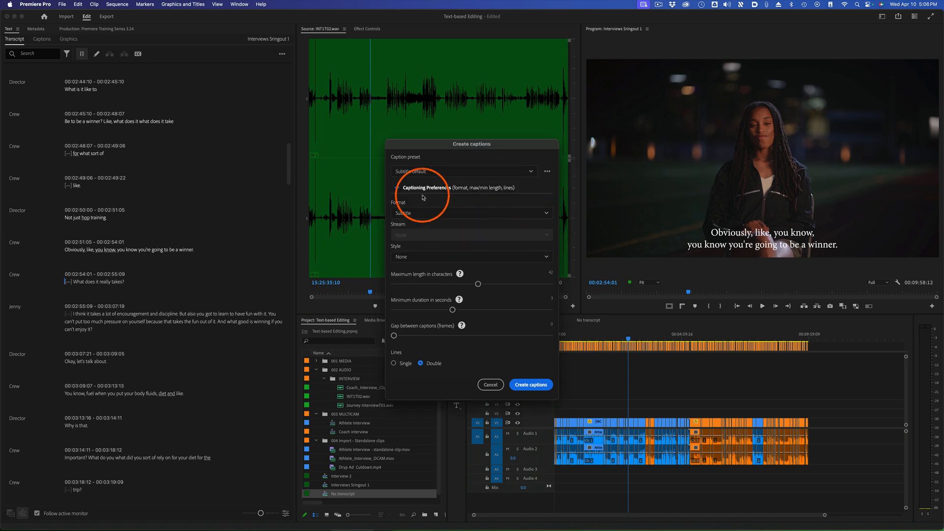
{"action": "left_click", "coordinate": [533, 384]}
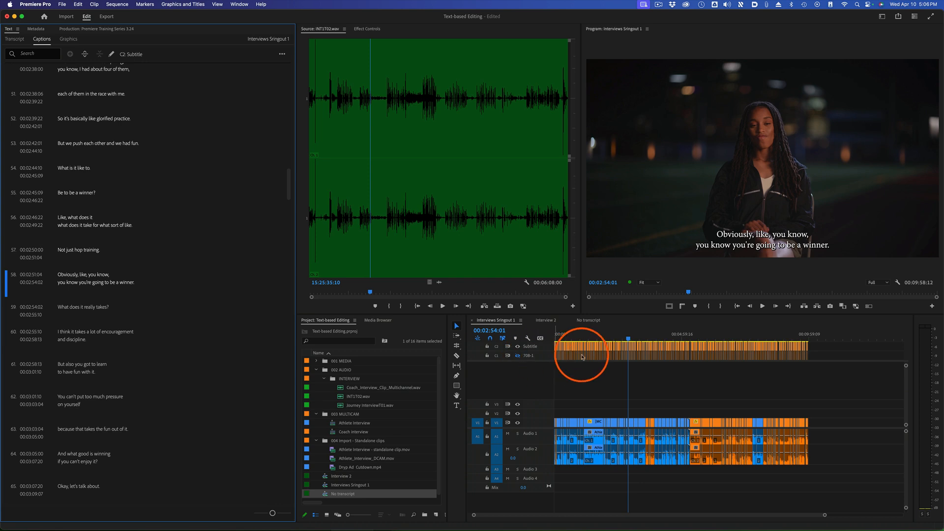
Show the Essential Graphics editing controls for the "Obviously, like, you know" caption on the Subtitle track
{"action": "left_click", "coordinate": [541, 351]}
{"action": "left_click", "coordinate": [239, 5]}
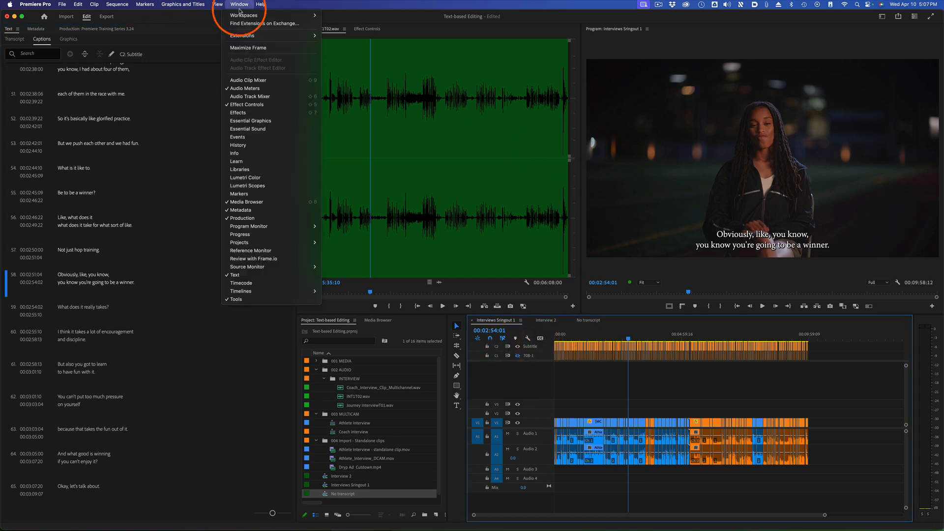
{"action": "left_click", "coordinate": [273, 121]}
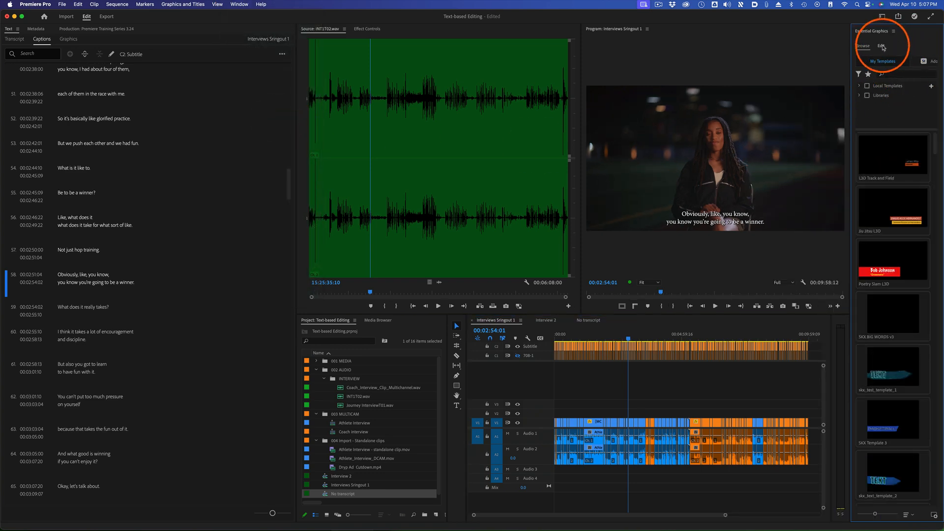
{"action": "left_click", "coordinate": [632, 349]}
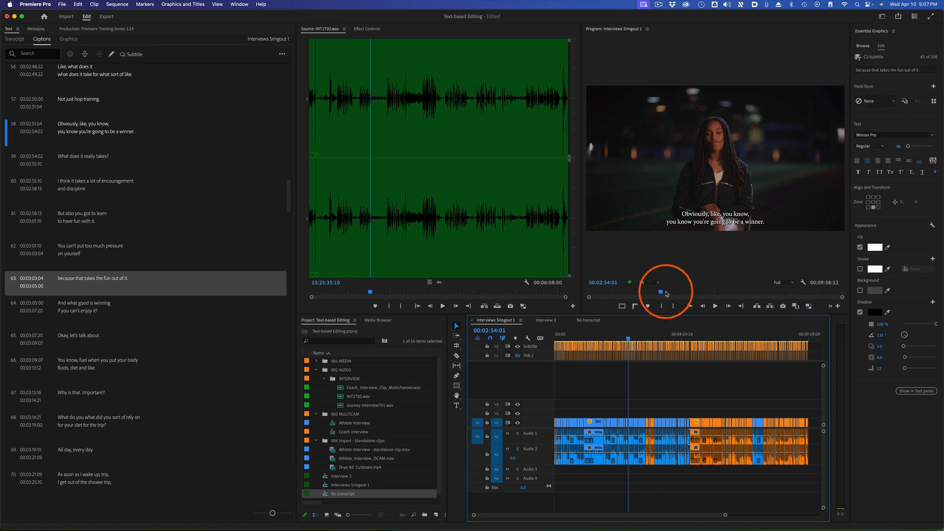
{"action": "key", "text": "backslash"}
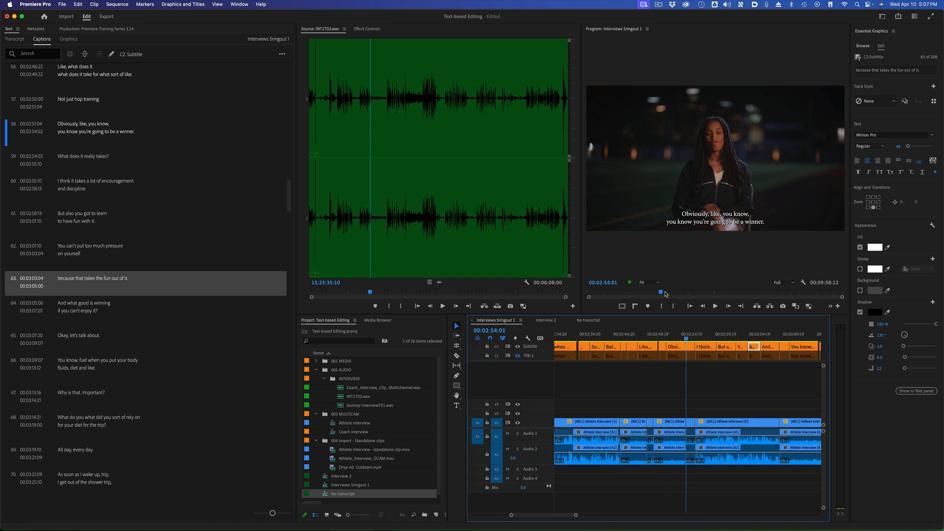
{"action": "left_click", "coordinate": [672, 345]}
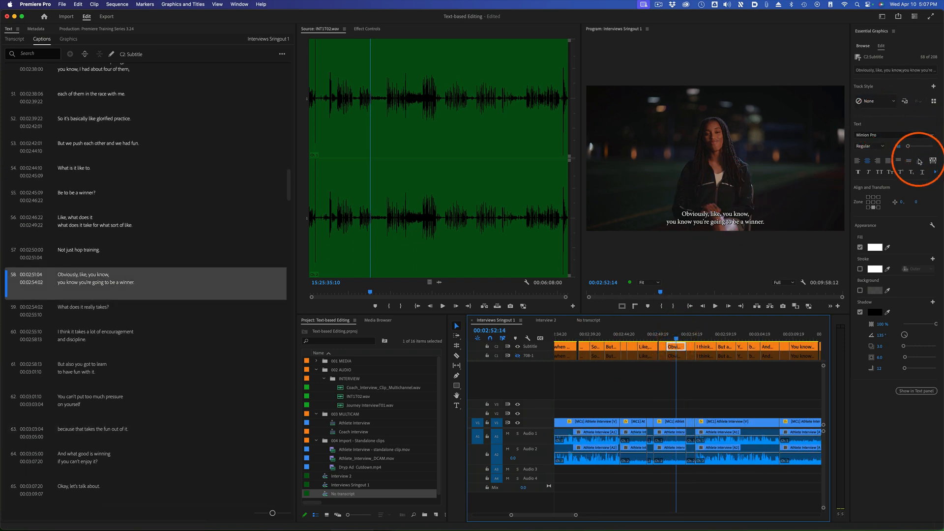
Set the selected subtitle caption's font to Myriad Pro Regular
{"action": "left_click", "coordinate": [919, 161]}
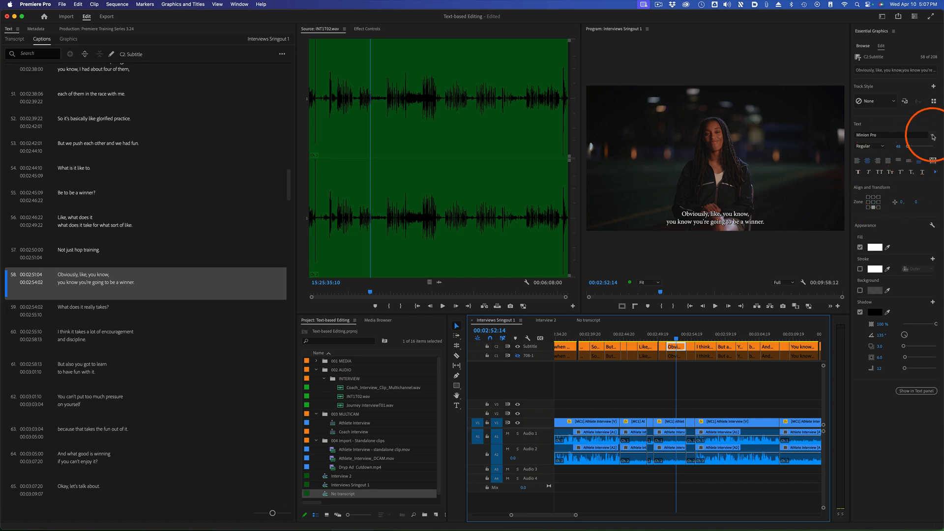
{"action": "left_click", "coordinate": [933, 137]}
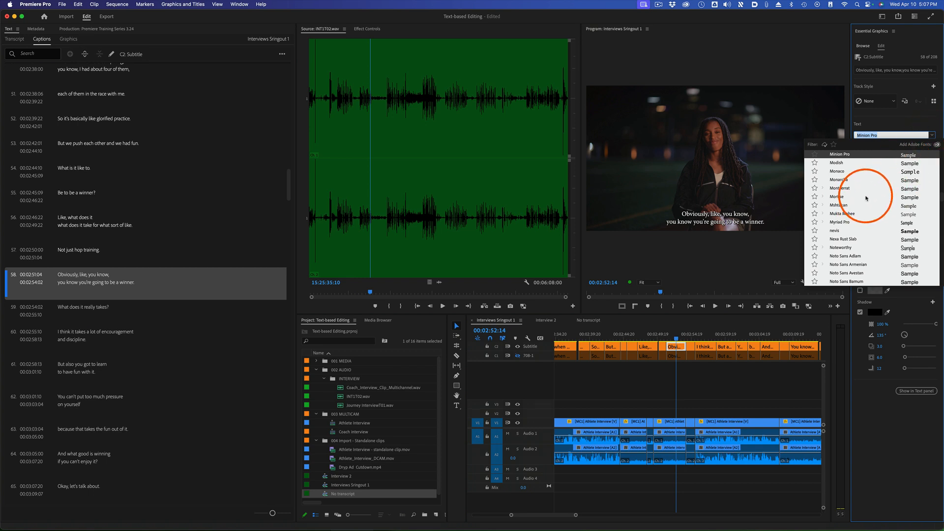
{"action": "type", "text": "myr"}
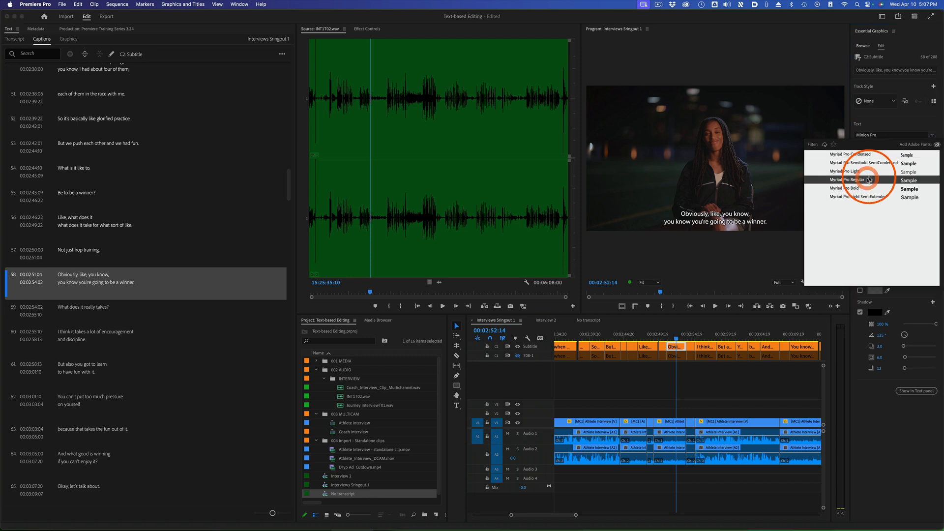
{"action": "left_click", "coordinate": [867, 180]}
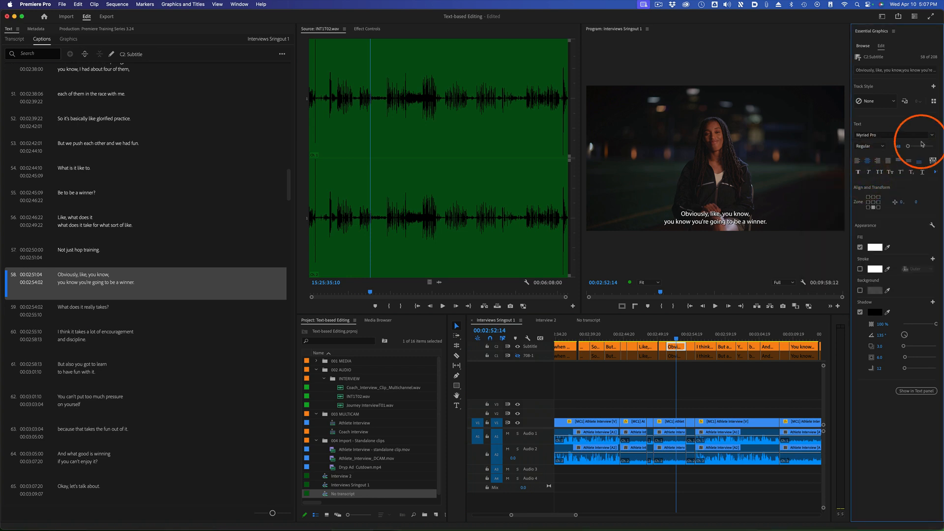
Change the selected caption's fill color to yellow, FFD708
{"action": "left_click", "coordinate": [875, 247]}
{"action": "left_click_drag", "start_coordinate": [483, 240], "coordinate": [482, 244]}
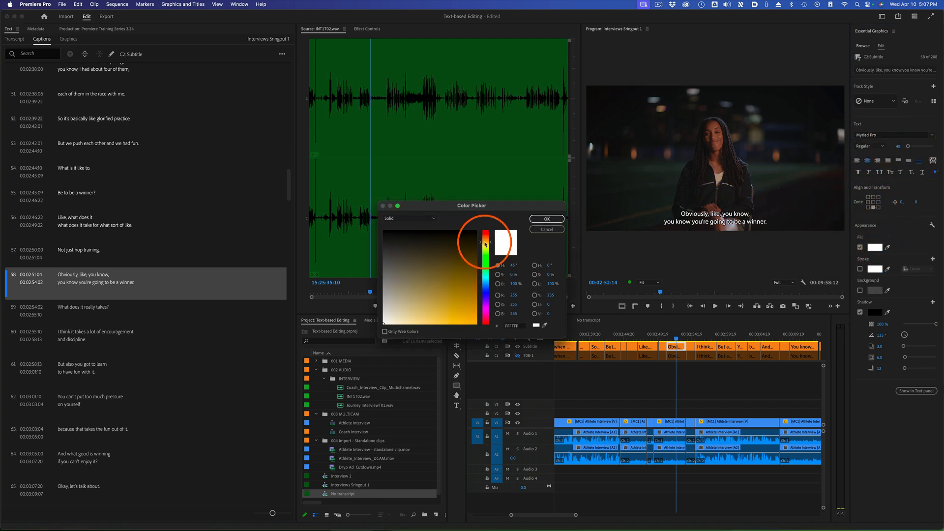
{"action": "left_click", "coordinate": [472, 325]}
{"action": "left_click_drag", "start_coordinate": [472, 330], "coordinate": [472, 328]}
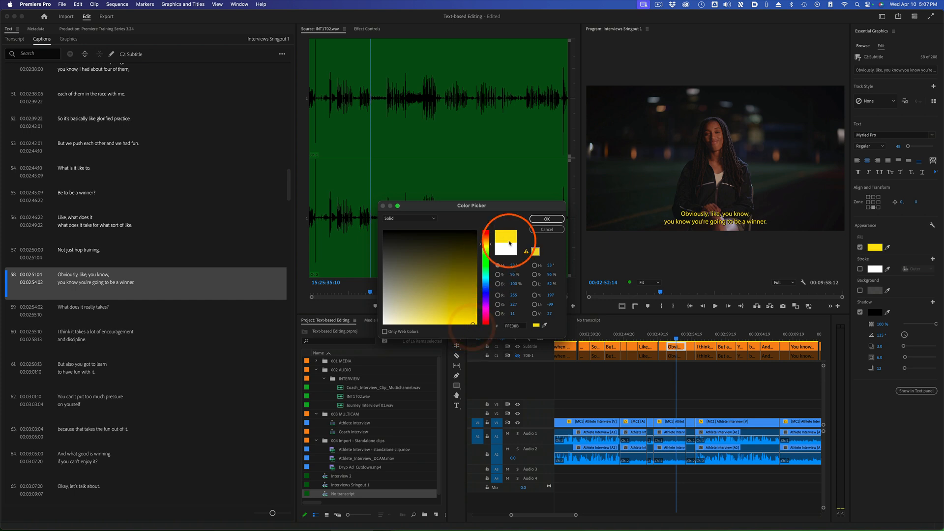
{"action": "left_click_drag", "start_coordinate": [489, 243], "coordinate": [490, 245]}
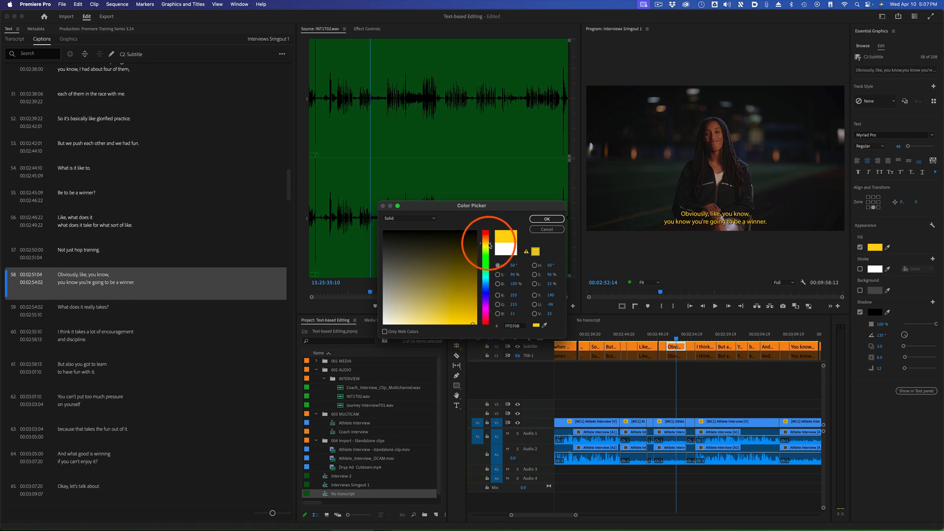
{"action": "left_click", "coordinate": [547, 218]}
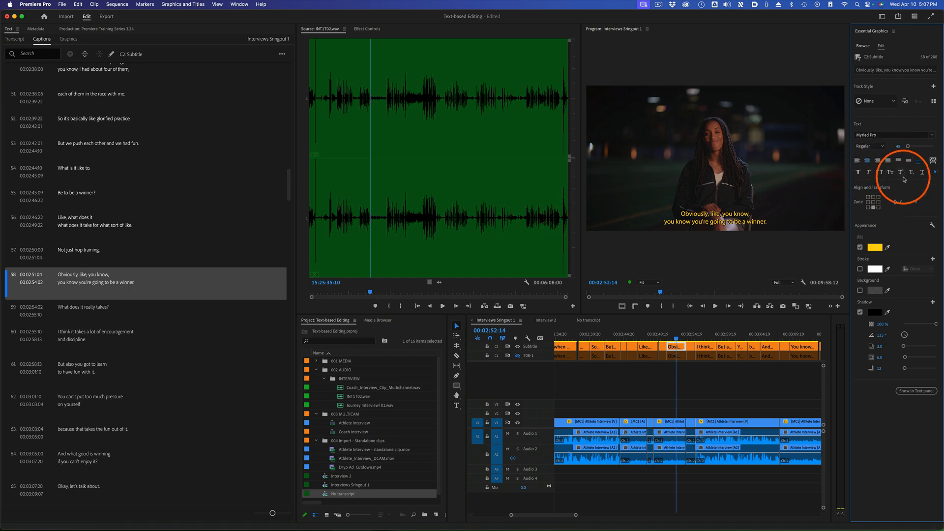
Set the caption's font size to 36 and redefine the style for all captions on the track
{"action": "left_click", "coordinate": [899, 147]}
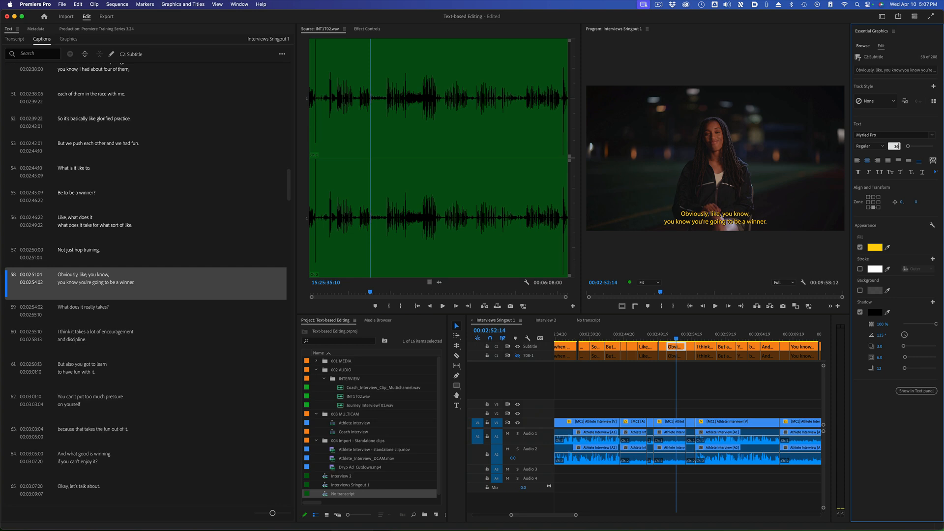
{"action": "key", "text": "Return"}
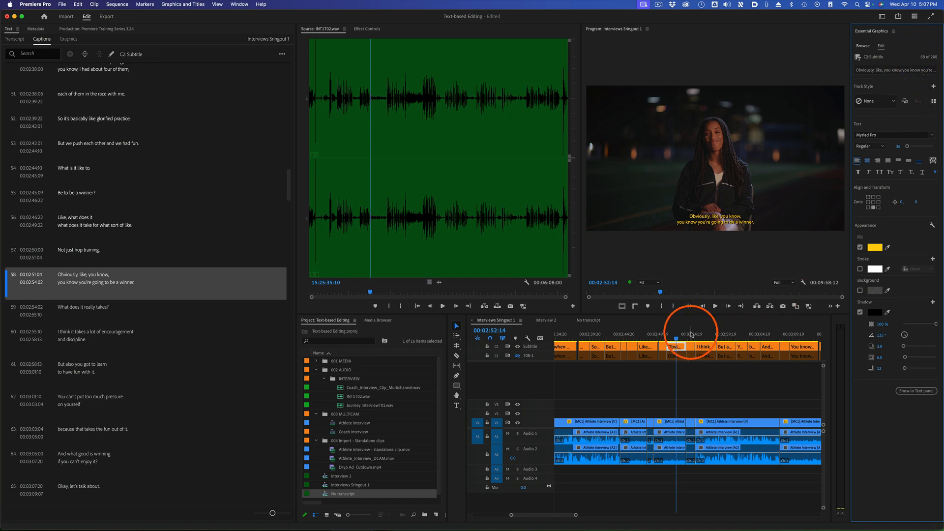
{"action": "left_click", "coordinate": [691, 334]}
{"action": "left_click", "coordinate": [676, 335]}
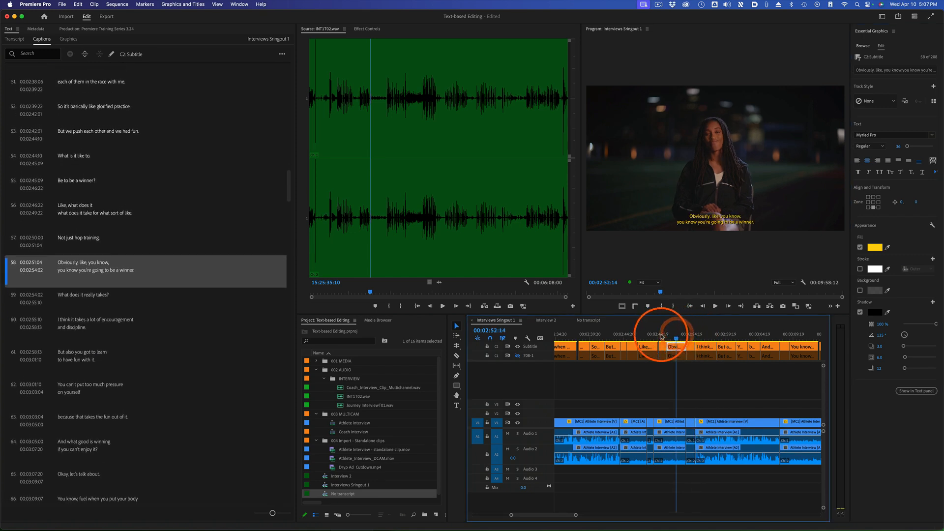
{"action": "left_click", "coordinate": [904, 101]}
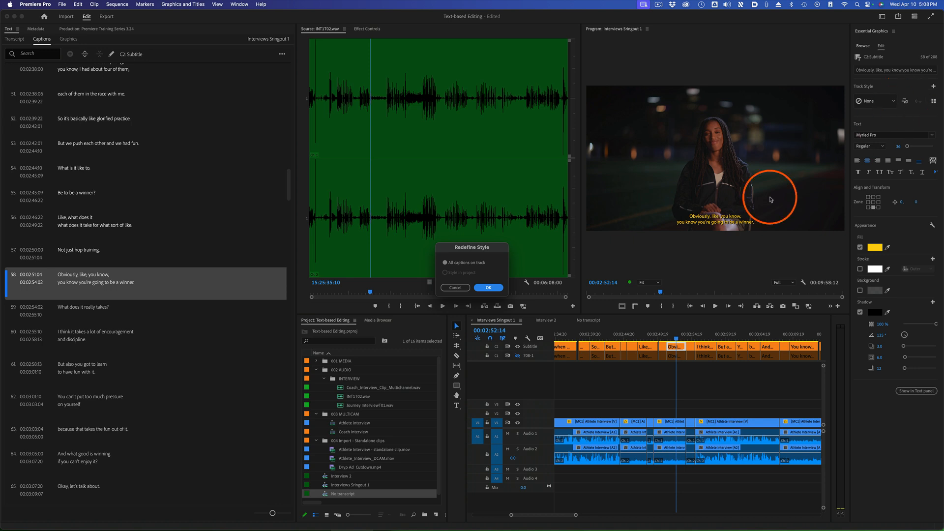
{"action": "left_click", "coordinate": [488, 288]}
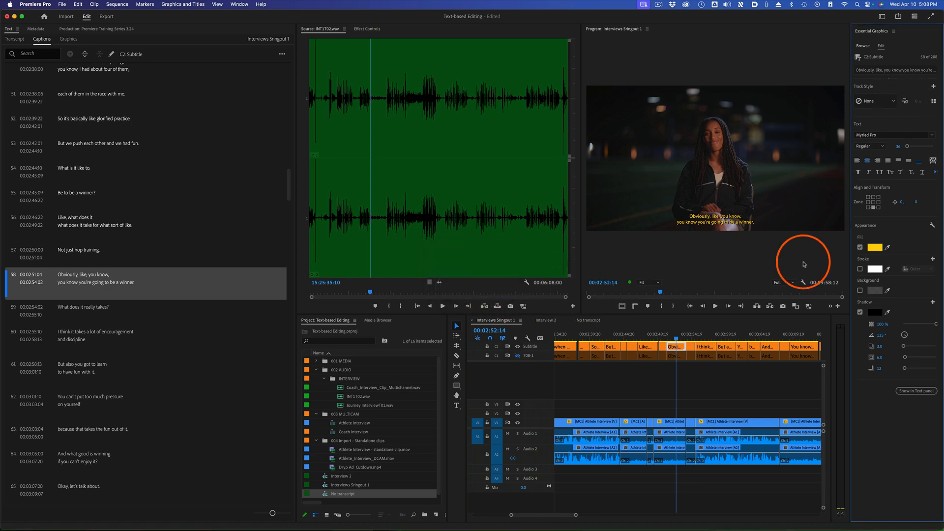
Scrub through the neighbouring subtitle captions to check the redefined style
{"action": "left_click", "coordinate": [694, 336]}
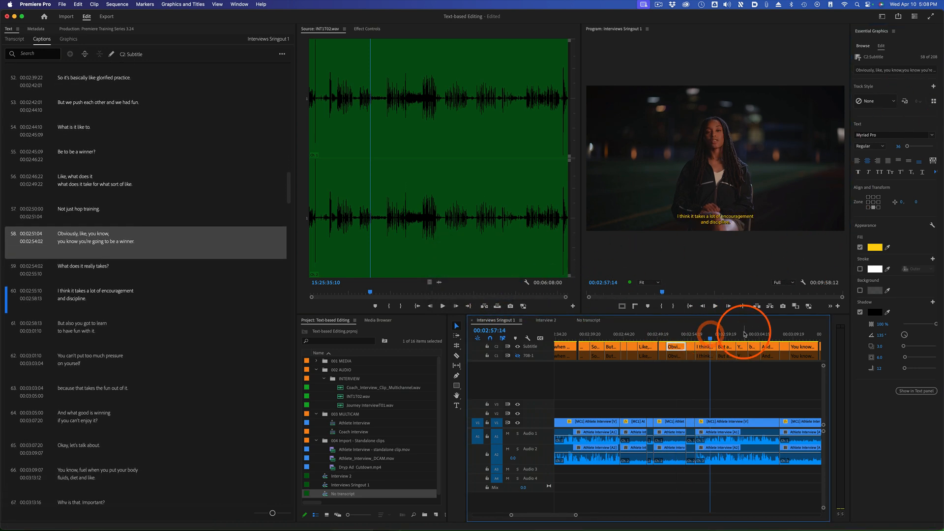
{"action": "left_click", "coordinate": [667, 334]}
{"action": "mouse_move", "coordinate": [667, 334]}
{"action": "left_mouse_down"}
{"action": "mouse_move", "coordinate": [605, 330]}
{"action": "mouse_move", "coordinate": [763, 325]}
{"action": "left_mouse_up"}
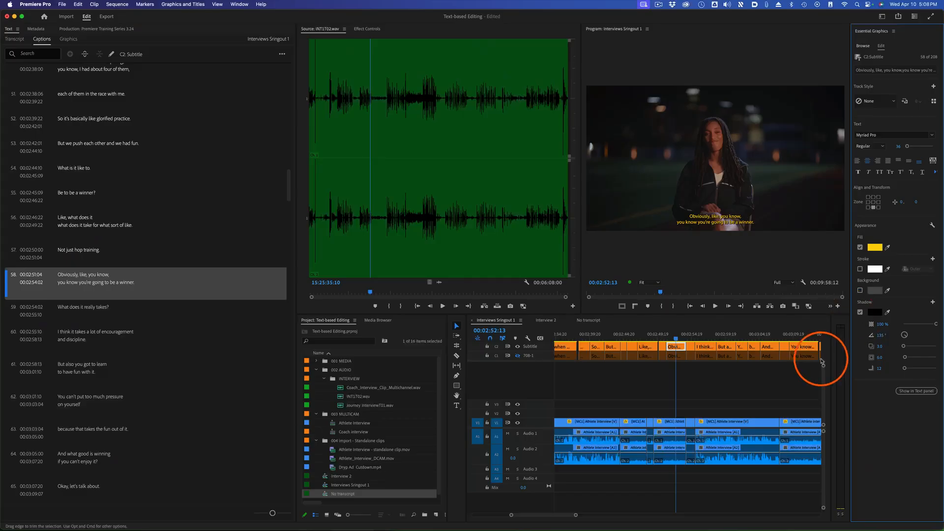
Set the "Obviously, like, you know" caption's font size to 48 and redefine the style for all captions on the track
{"action": "left_click", "coordinate": [672, 347]}
{"action": "left_click", "coordinate": [896, 146]}
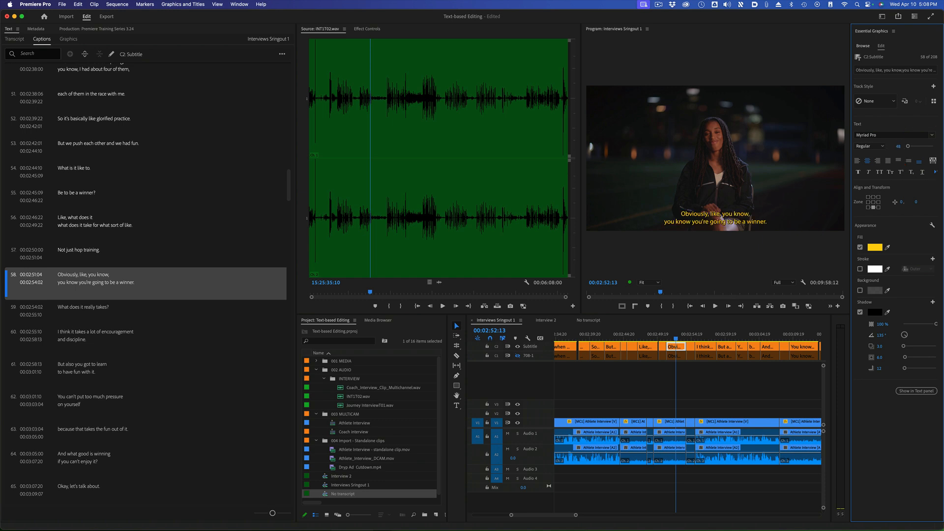
{"action": "left_click", "coordinate": [905, 102]}
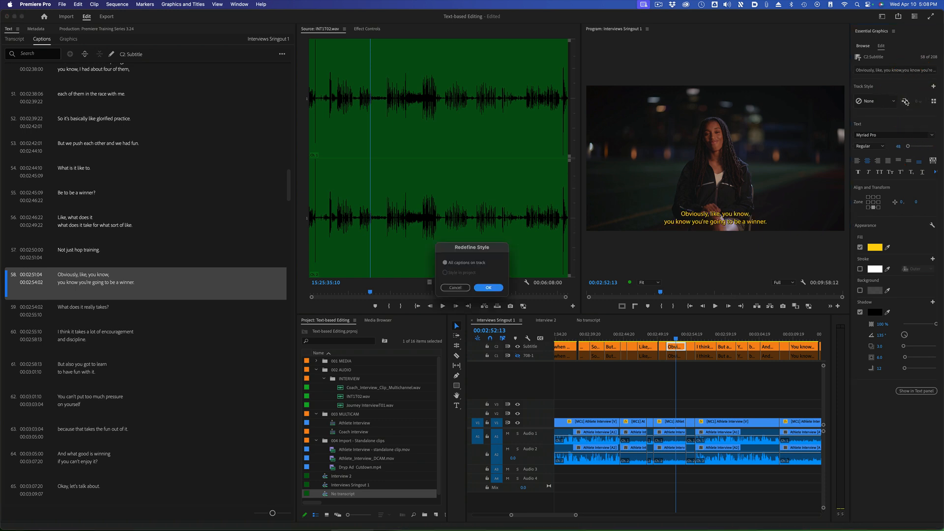
{"action": "left_click", "coordinate": [488, 288]}
Scrub back to 00:02:48:07 and switch the active captions track between Subtitle and 708-1 to compare them
{"action": "left_click", "coordinate": [722, 335]}
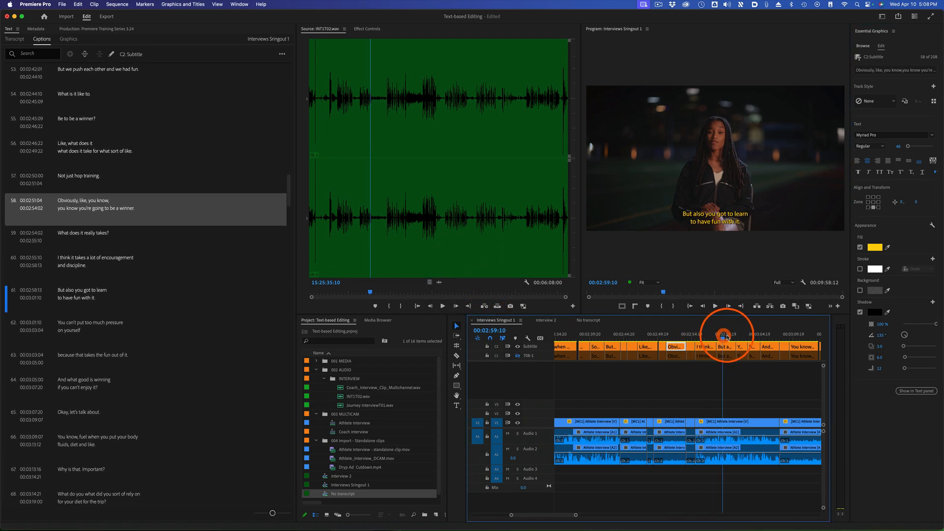
{"action": "left_click_drag", "start_coordinate": [726, 337], "coordinate": [647, 334]}
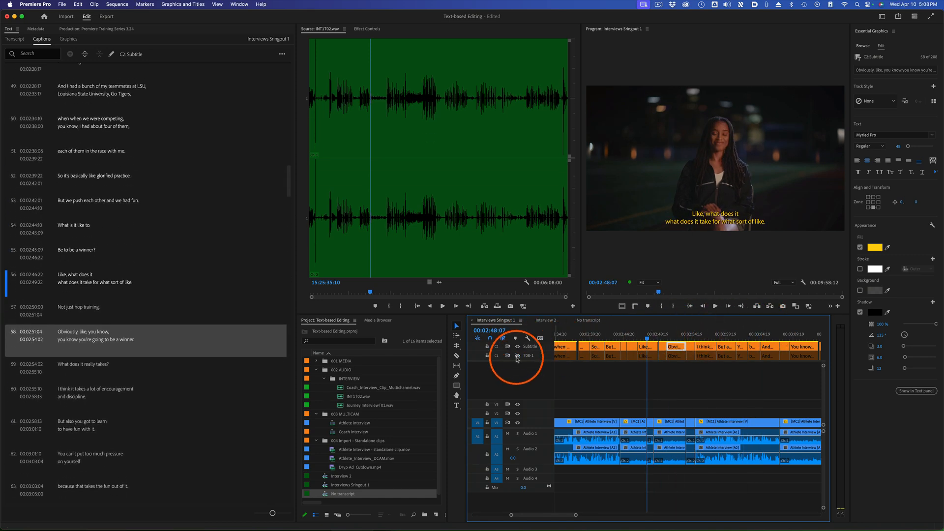
{"action": "left_click", "coordinate": [517, 356]}
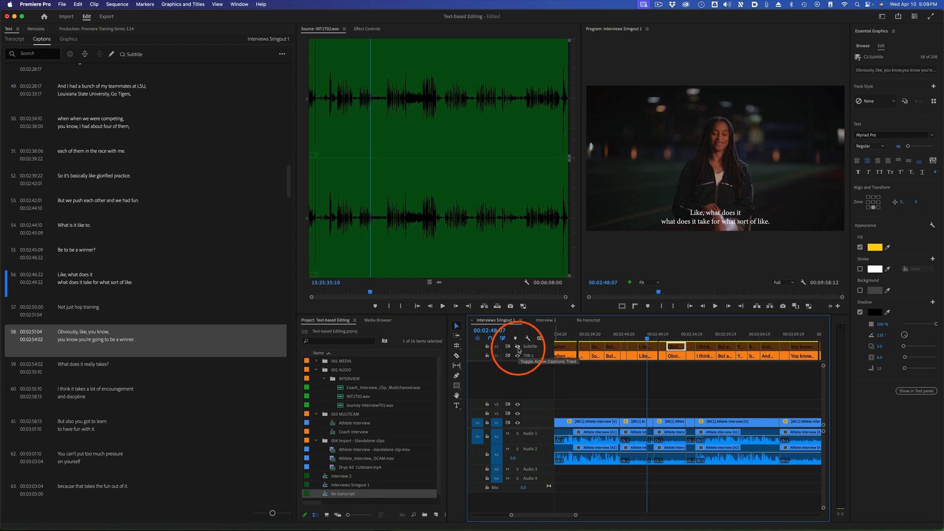
{"action": "left_click", "coordinate": [518, 356]}
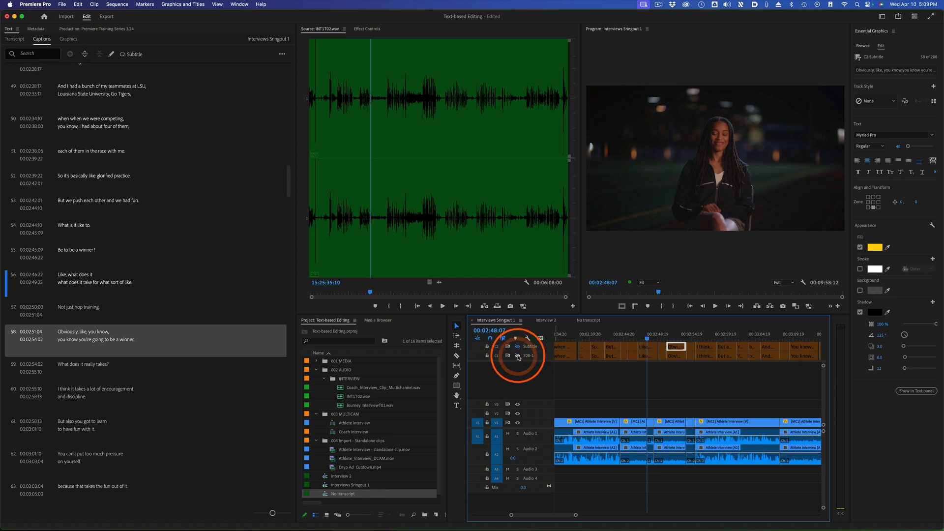
{"action": "left_click", "coordinate": [518, 346]}
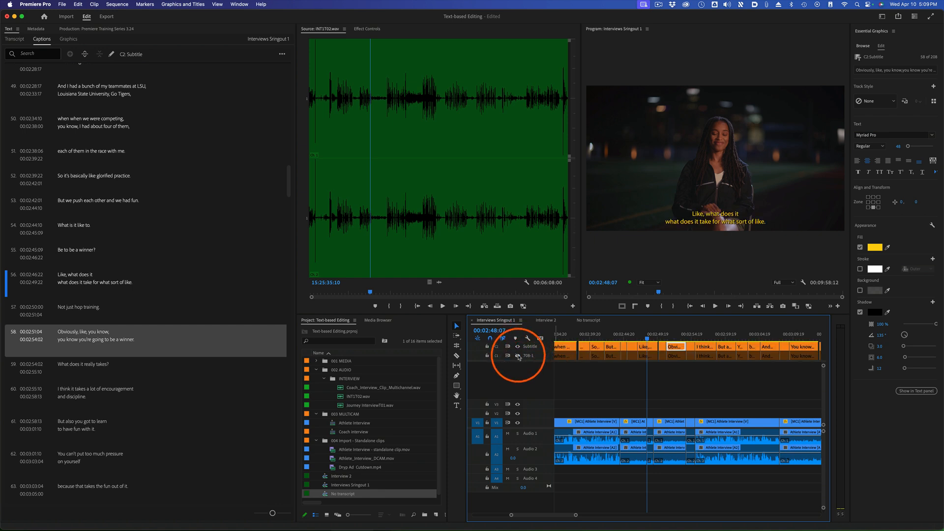
{"action": "left_click", "coordinate": [518, 356]}
{"action": "left_click", "coordinate": [518, 347]}
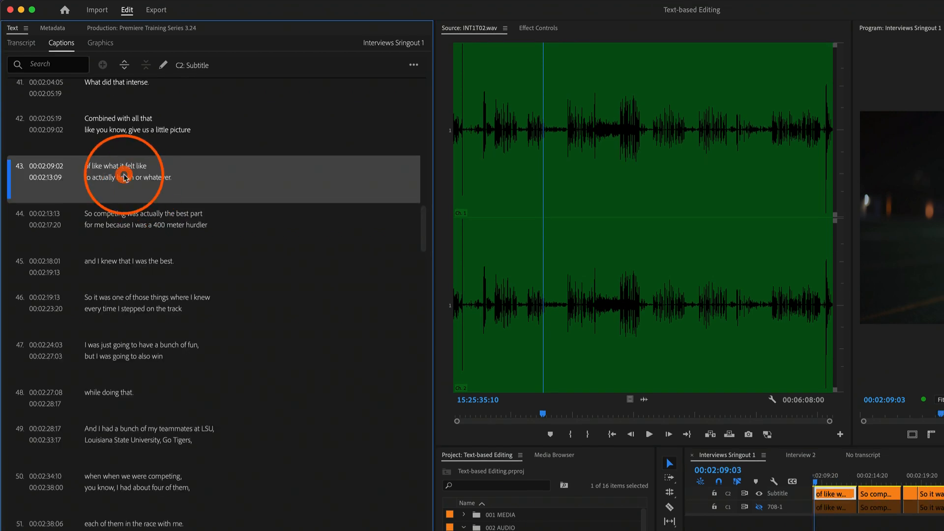
Open the text of subtitle caption 43 for editing, place the cursor at the end of its second line, and leave it
{"action": "double_click", "coordinate": [124, 176]}
{"action": "left_click", "coordinate": [202, 179]}
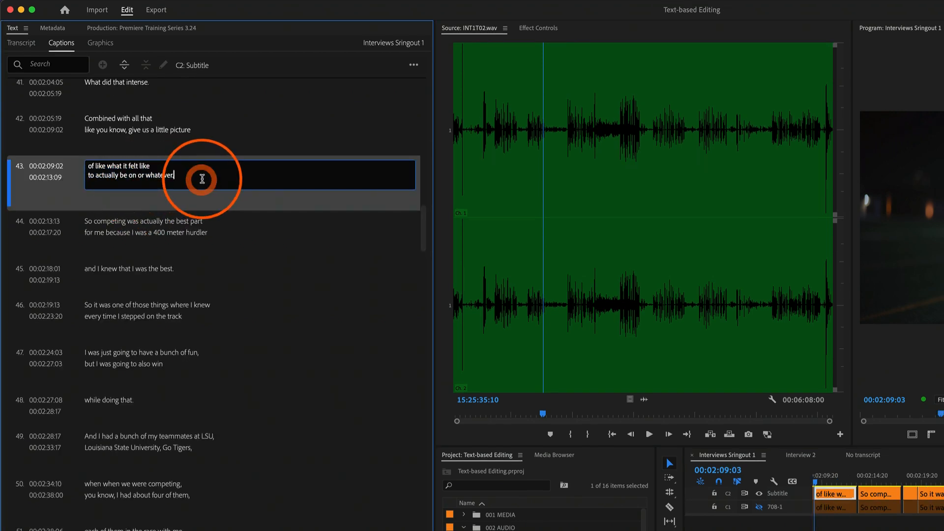
{"action": "left_click", "coordinate": [146, 227]}
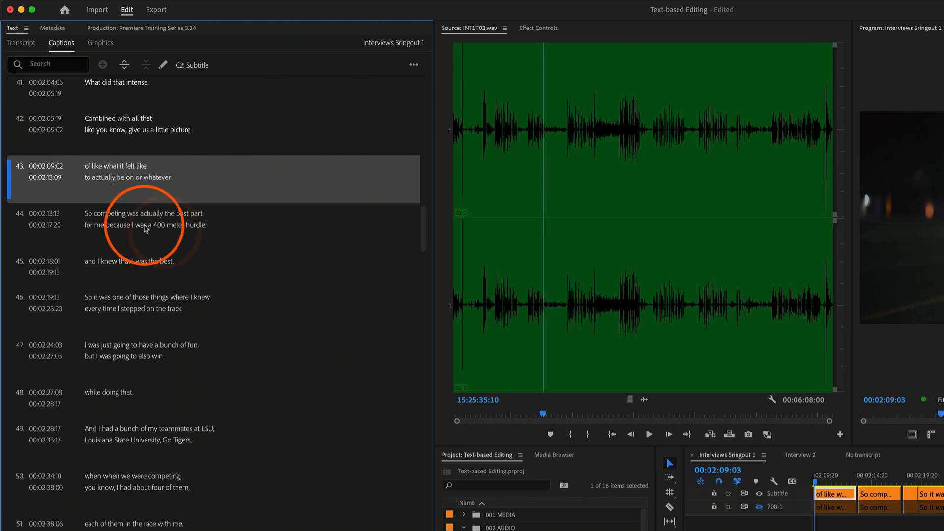
Select caption 43 on the 708-1 track, then switch back to its counterpart on the Subtitle track
{"action": "left_click", "coordinate": [835, 506]}
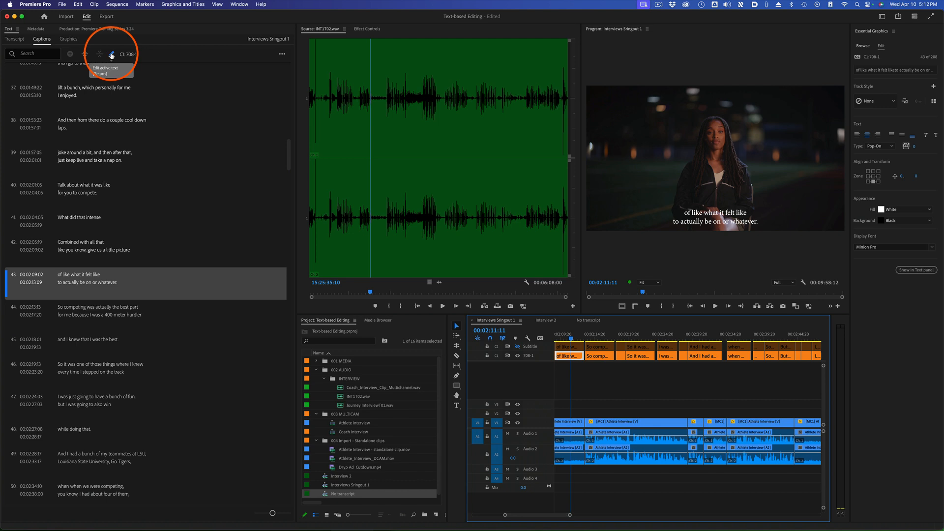
{"action": "left_click", "coordinate": [566, 346]}
{"action": "left_click", "coordinate": [517, 346]}
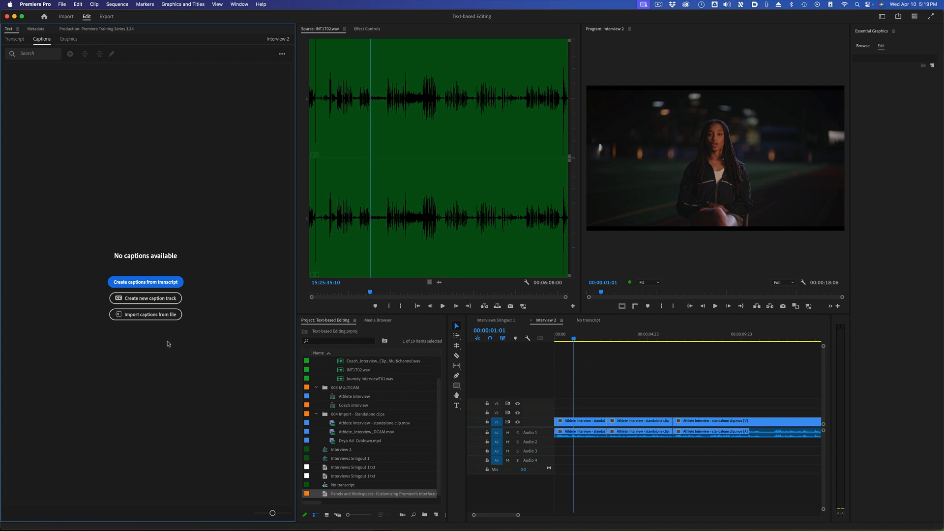
Import "Panels and Workspaces- Customizing Premiere's interface.srt" into Interview 2 as a Subtitle-format caption track with style None
{"action": "left_click", "coordinate": [155, 317]}
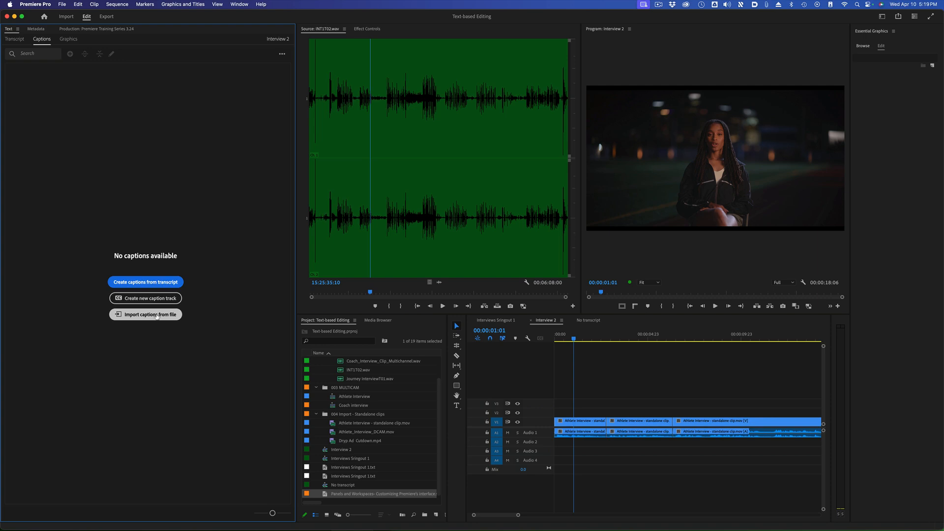
{"action": "left_click", "coordinate": [157, 316]}
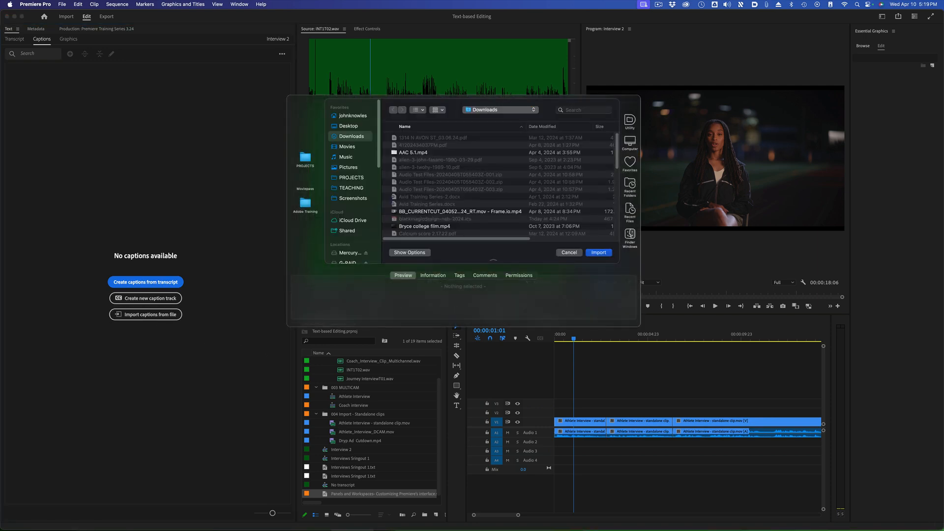
{"action": "left_click", "coordinate": [598, 252]}
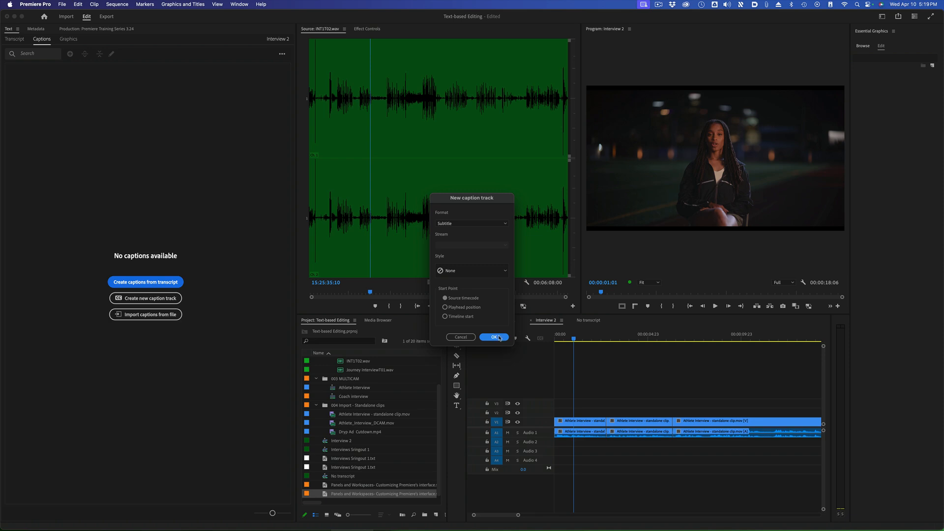
{"action": "left_click", "coordinate": [455, 223]}
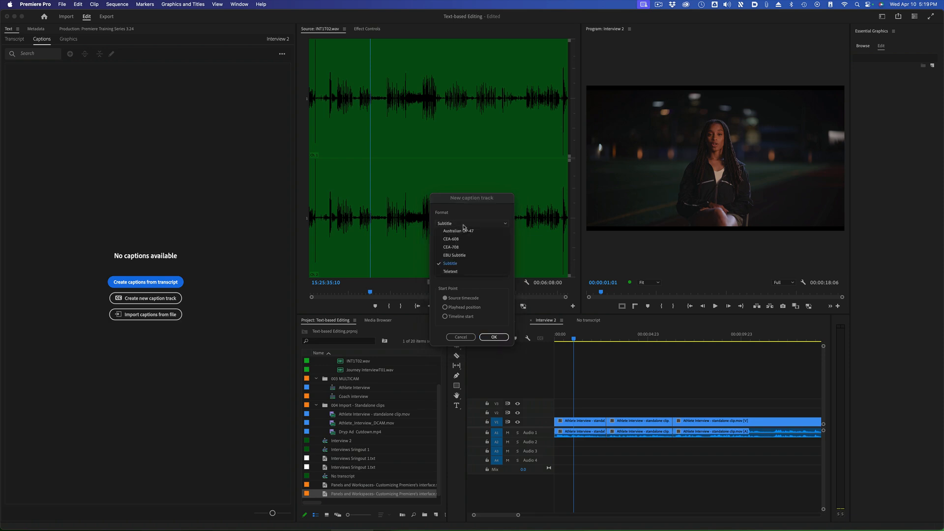
{"action": "left_click", "coordinate": [471, 225]}
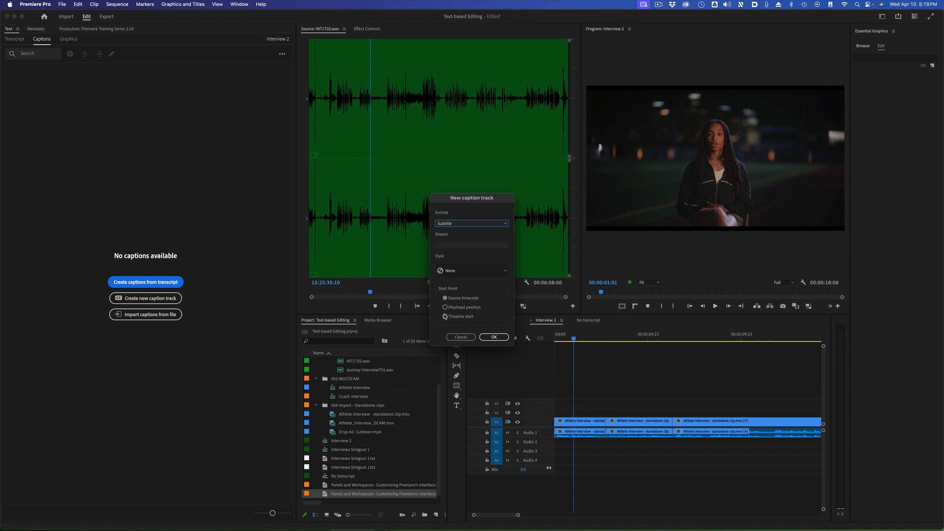
{"action": "left_click", "coordinate": [493, 338]}
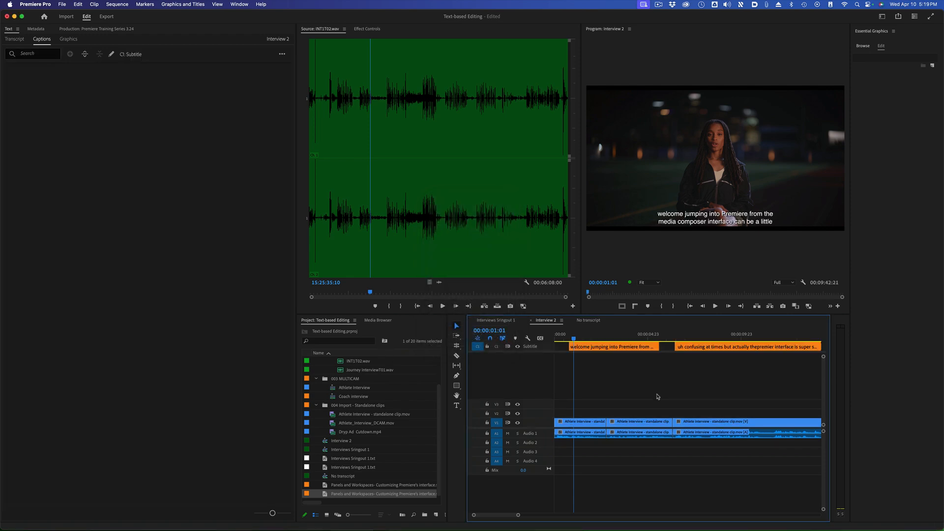
Inspect the imported captions in Interview 2 by selecting the second caption and moving the playhead to 00:00:04:10
{"action": "left_click", "coordinate": [618, 333]}
{"action": "left_click", "coordinate": [698, 346]}
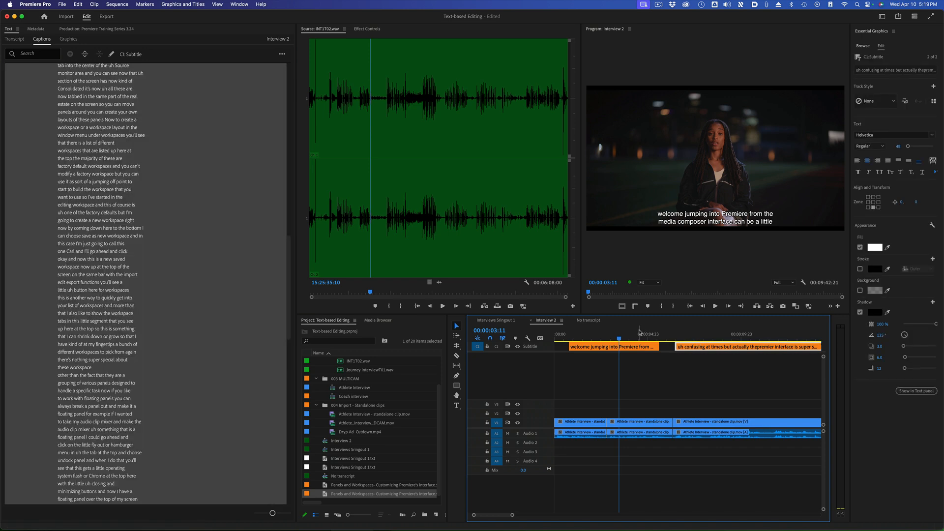
{"action": "left_click", "coordinate": [637, 334]}
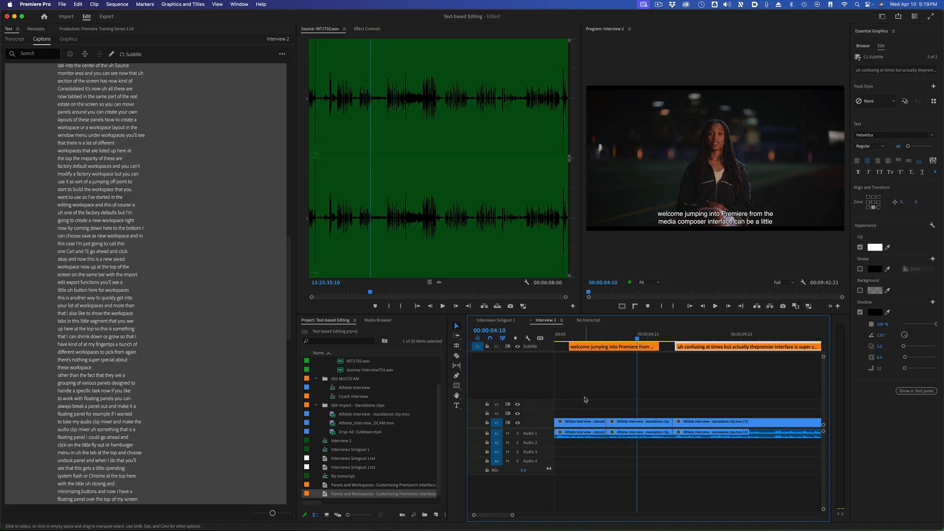